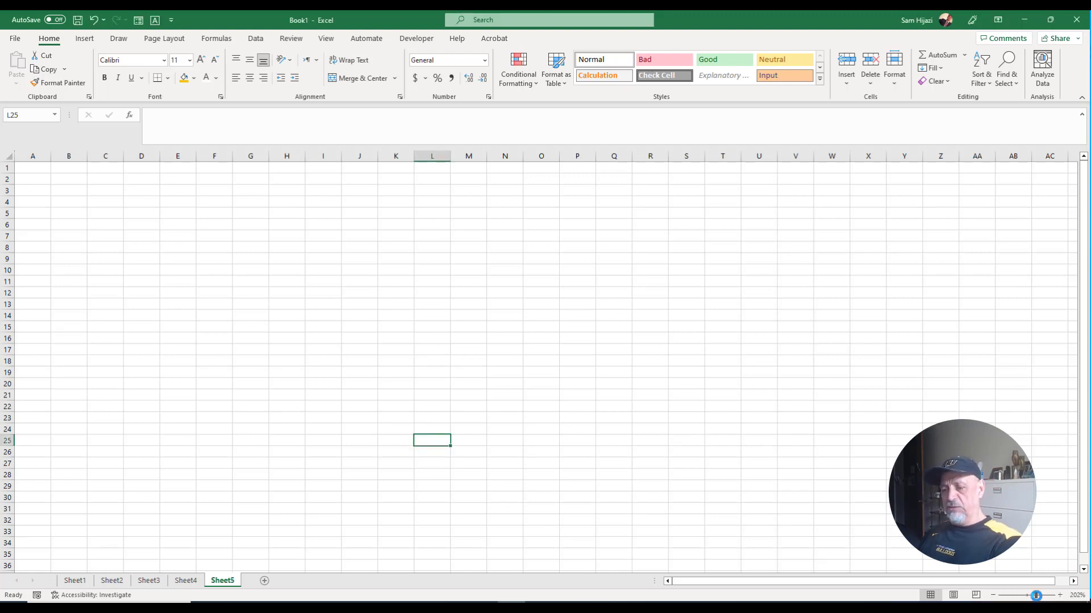
# Step: Enter the label Loan in D3 and the amount 289000 in E3
pyautogui.click(1038, 595)
pyautogui.scroll(4, 343, 277)
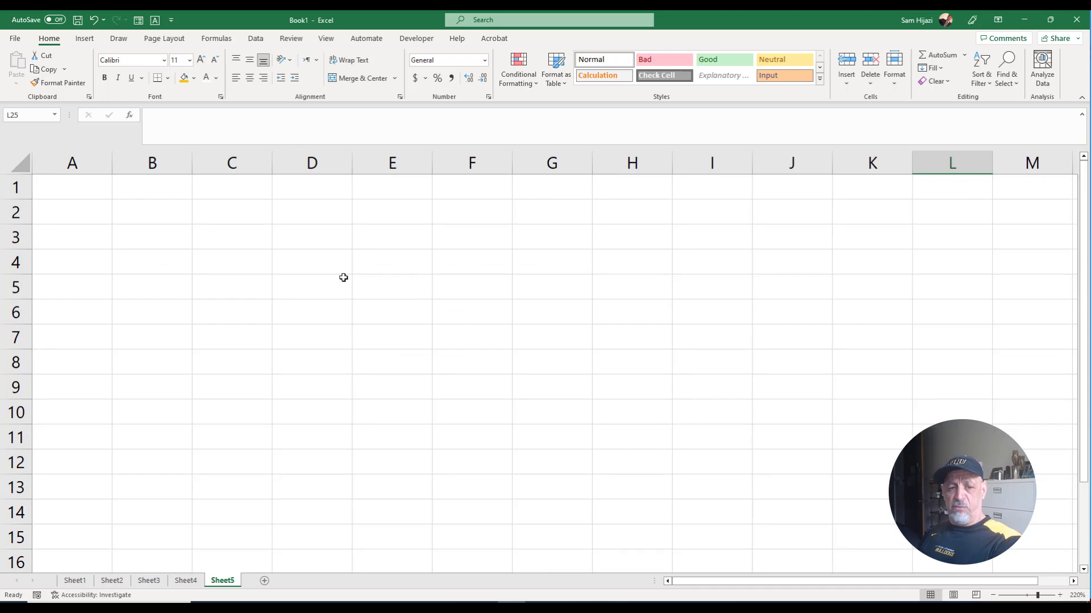
pyautogui.click(771, 420)
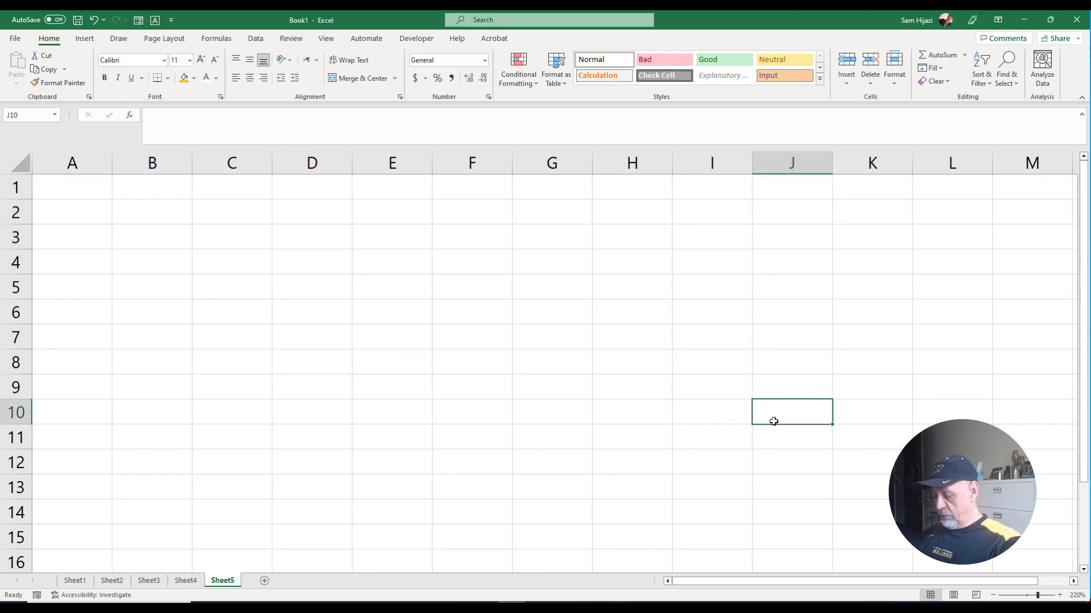
pyautogui.hotkey('ctrl', 'Home')
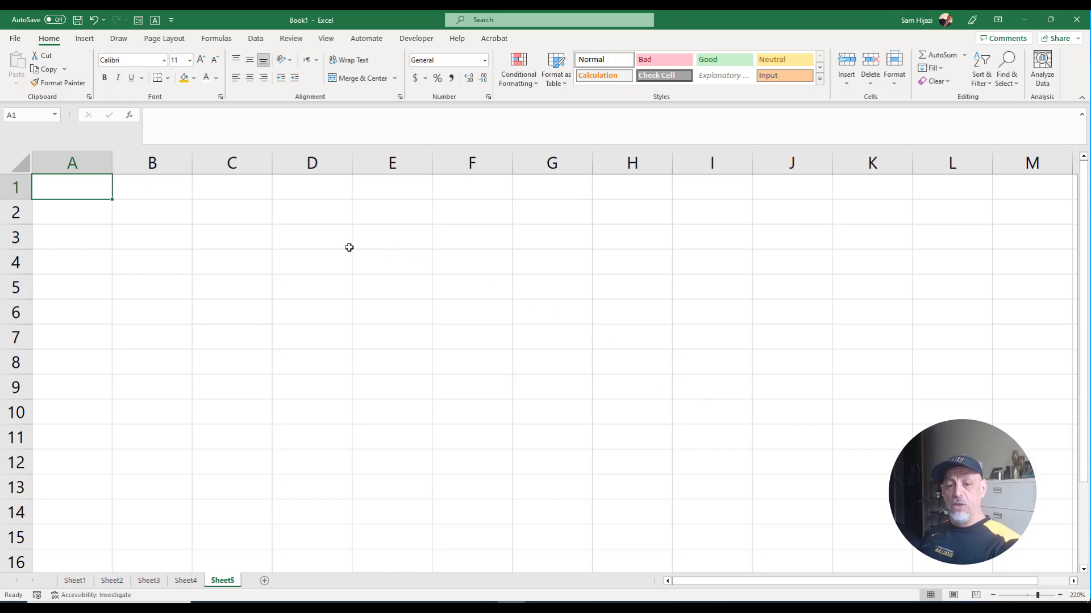
pyautogui.click(333, 241)
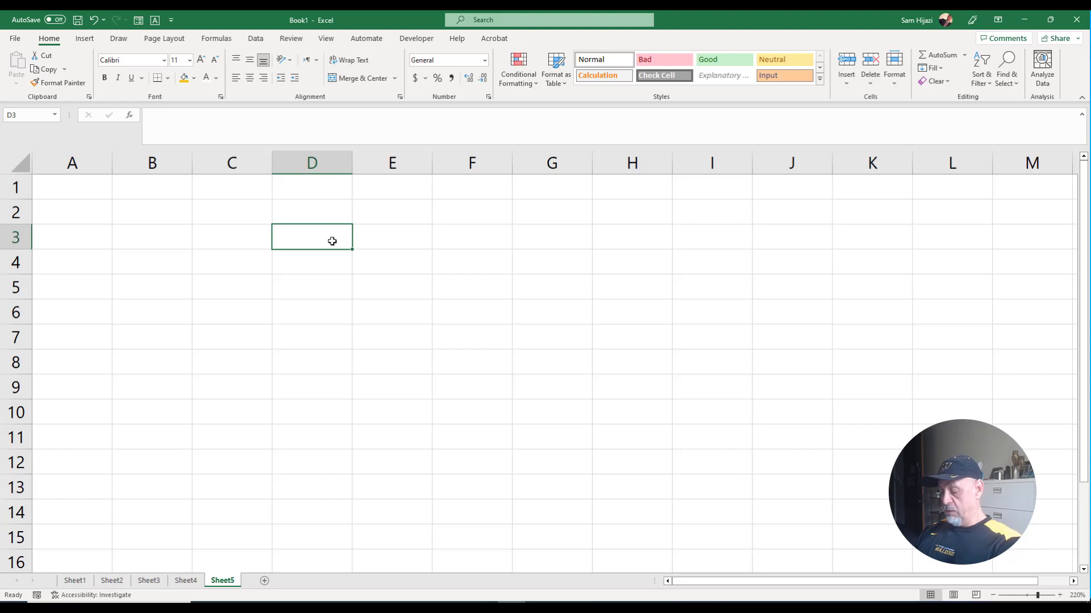
pyautogui.write('Lo')
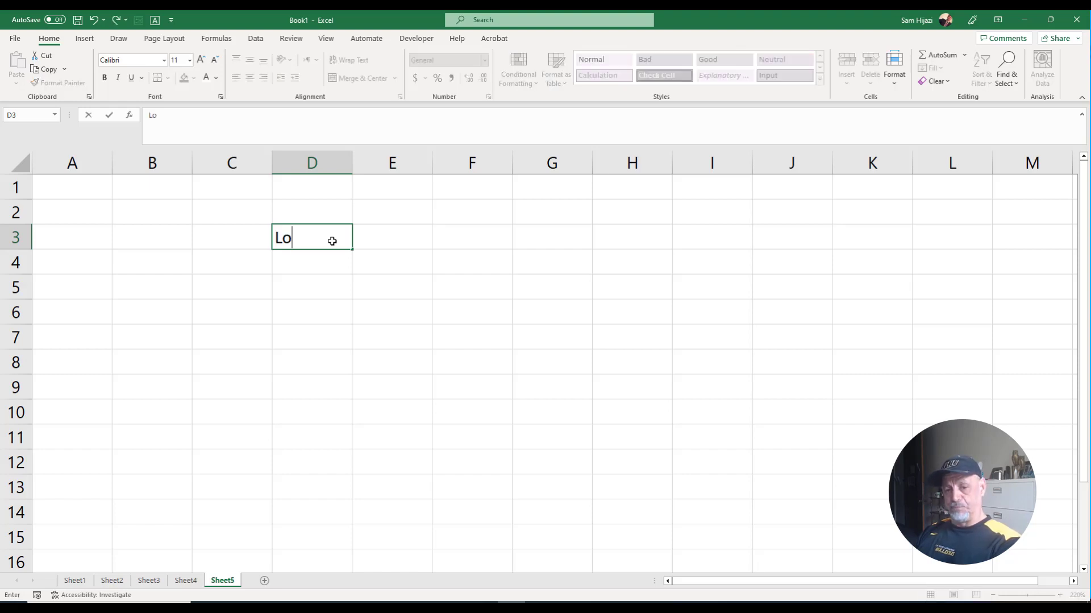
pyautogui.write('an')
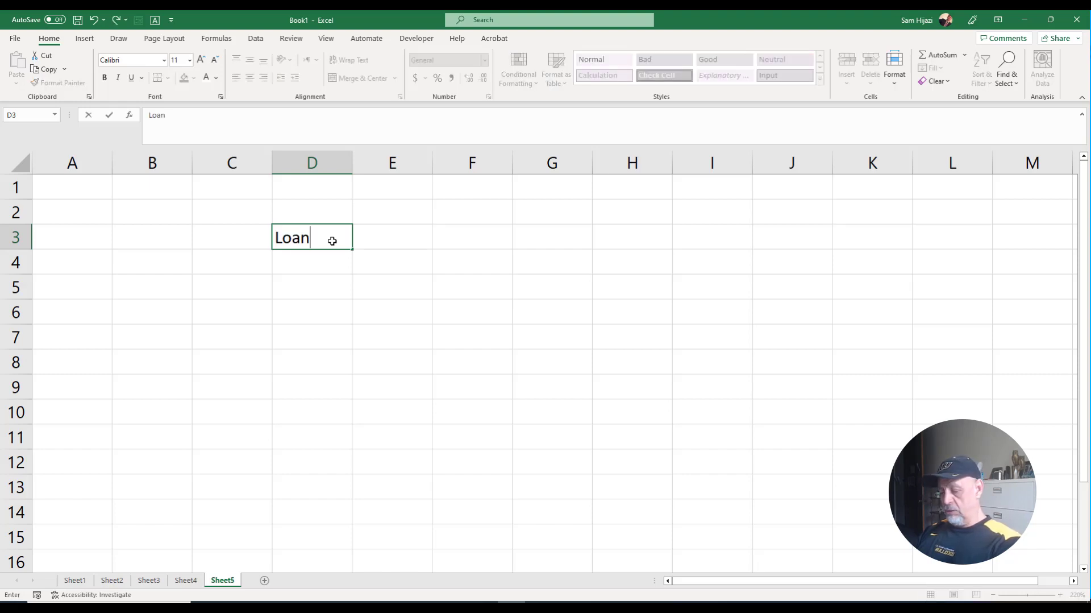
pyautogui.press('Tab')
pyautogui.write('2')
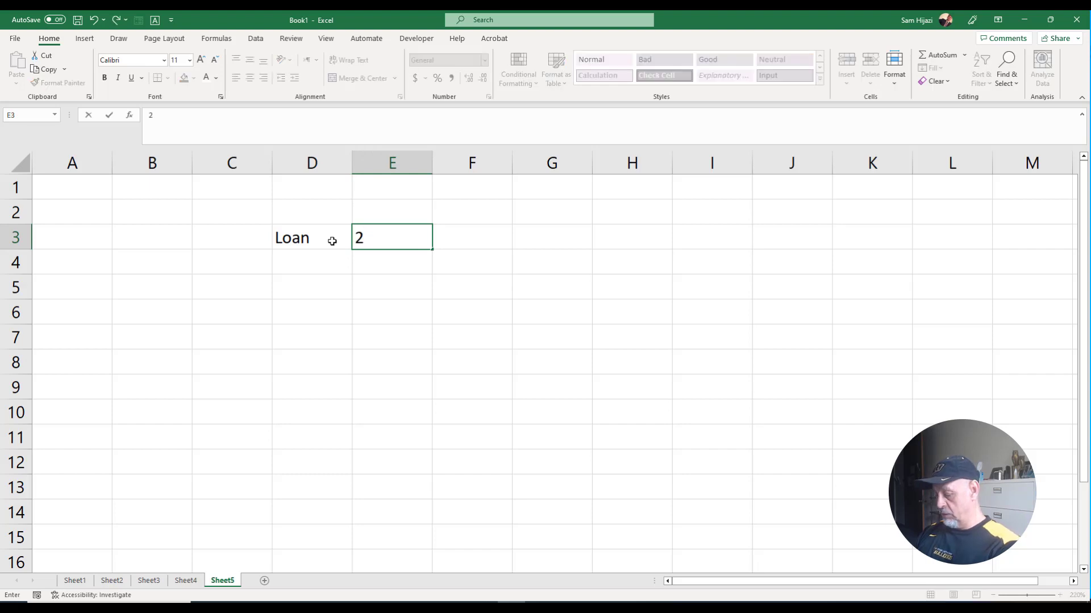
pyautogui.write('89000')
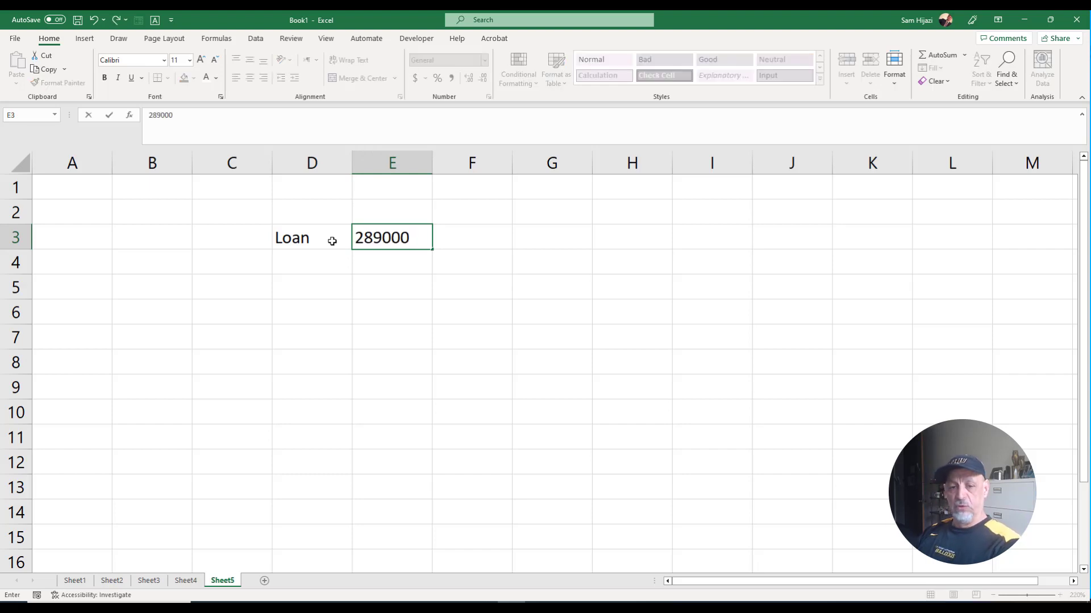
pyautogui.press('Return')
# Step: Enter the label Rate with 4.1% in row 4 and the label Year with 30 in row 5, beneath the loan entry
pyautogui.write('Rate')
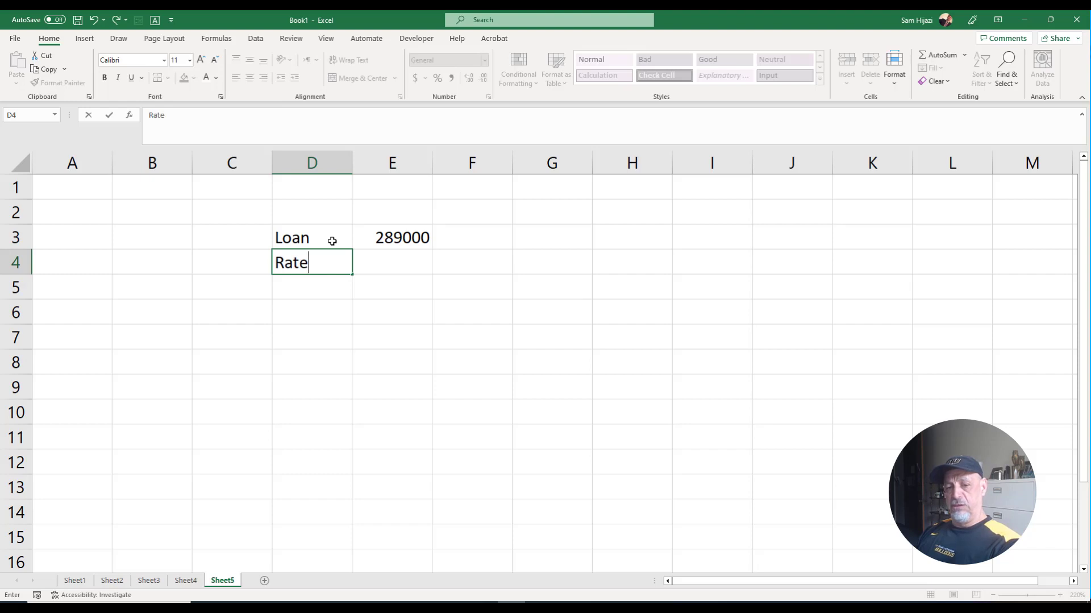
pyautogui.press('Tab')
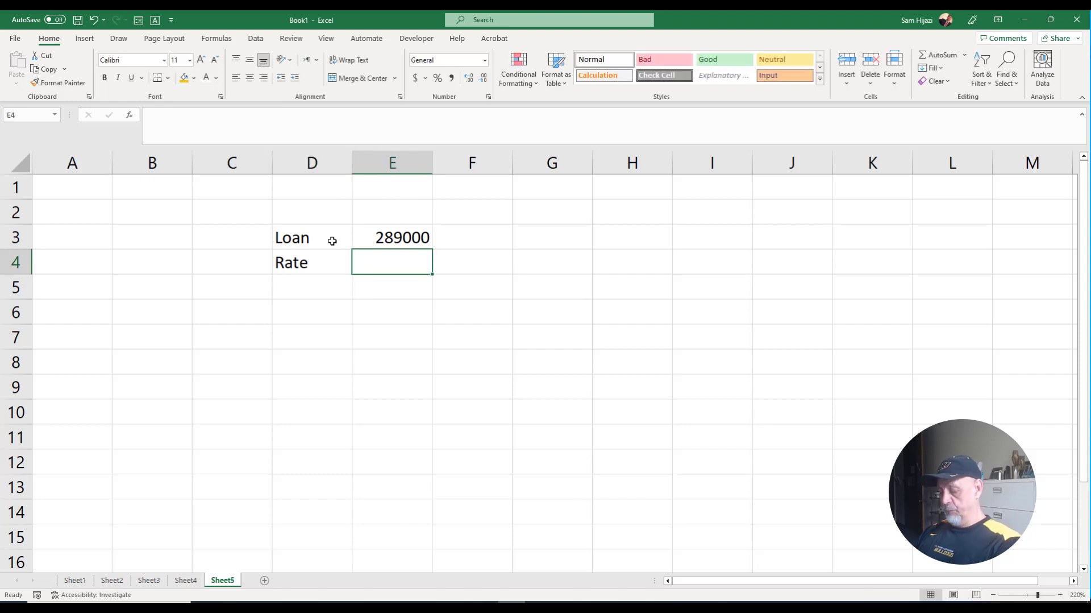
pyautogui.write('4.1%')
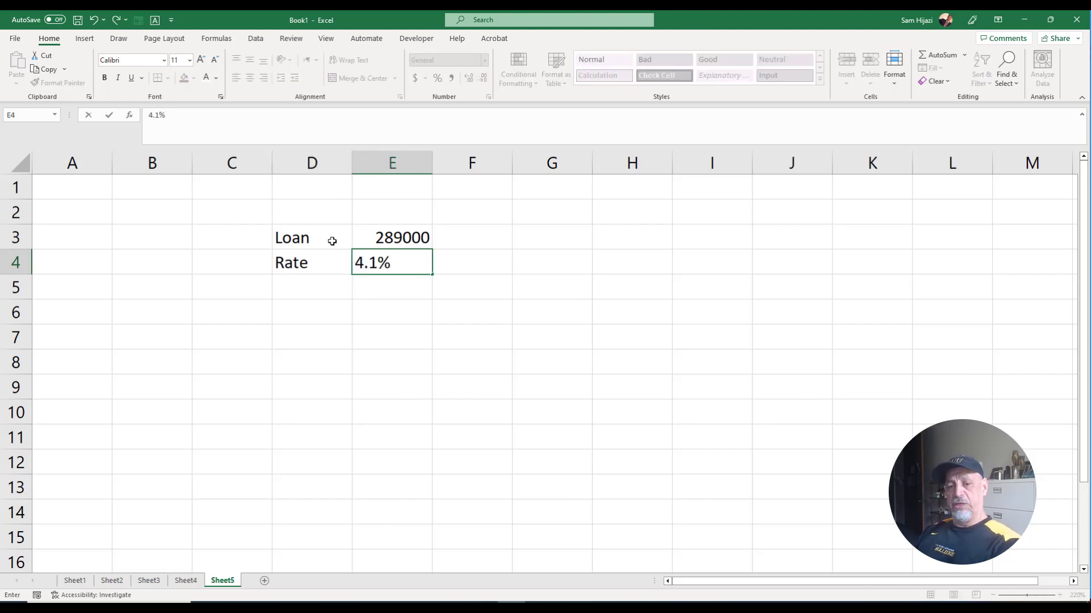
pyautogui.press('Return')
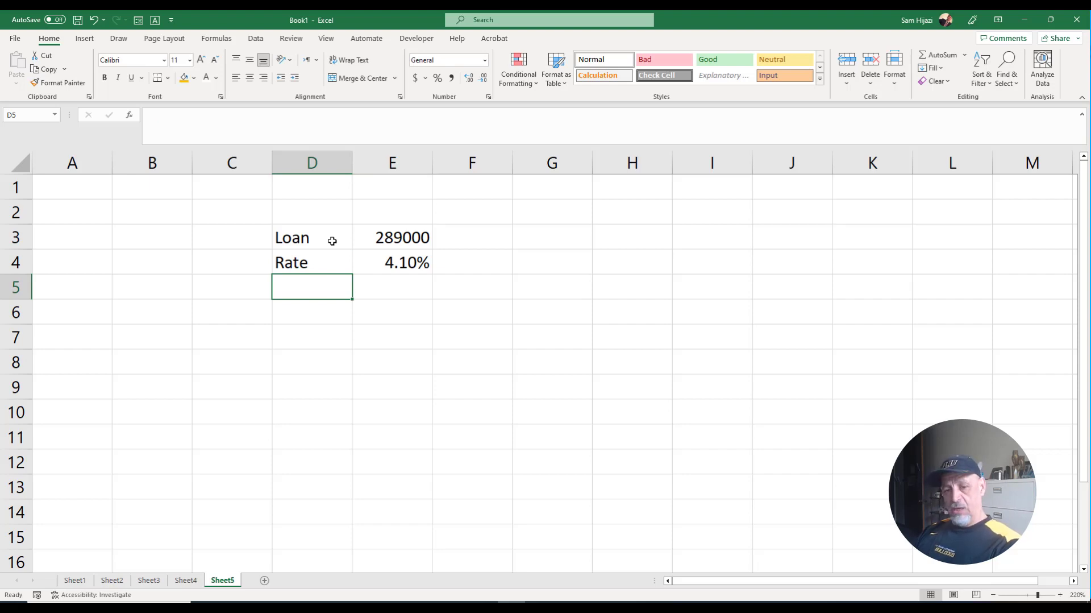
pyautogui.write('Year')
pyautogui.press('Tab')
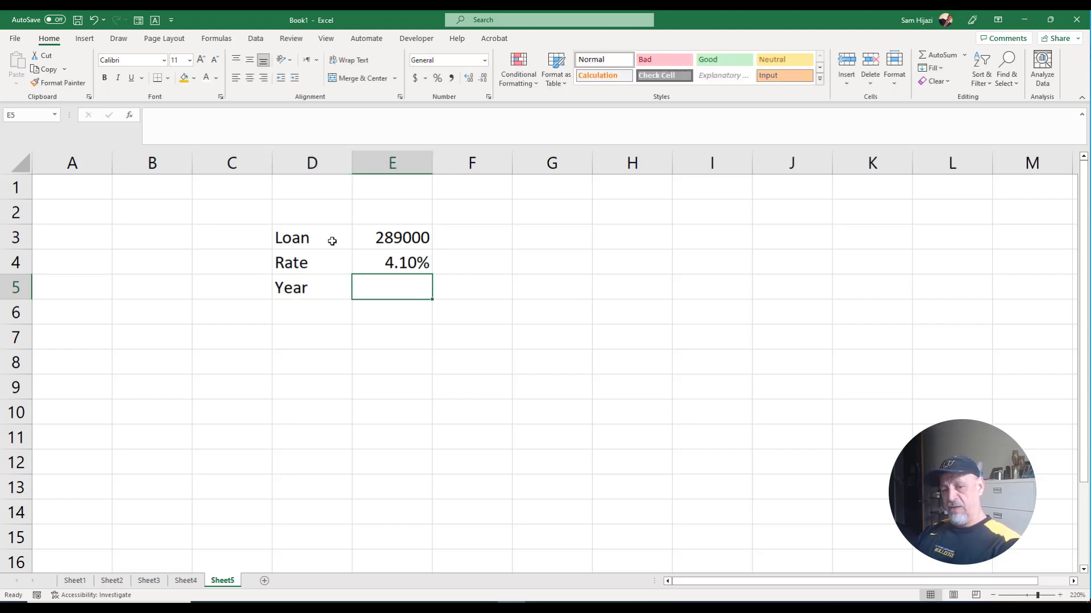
pyautogui.write('30')
pyautogui.press('Return')
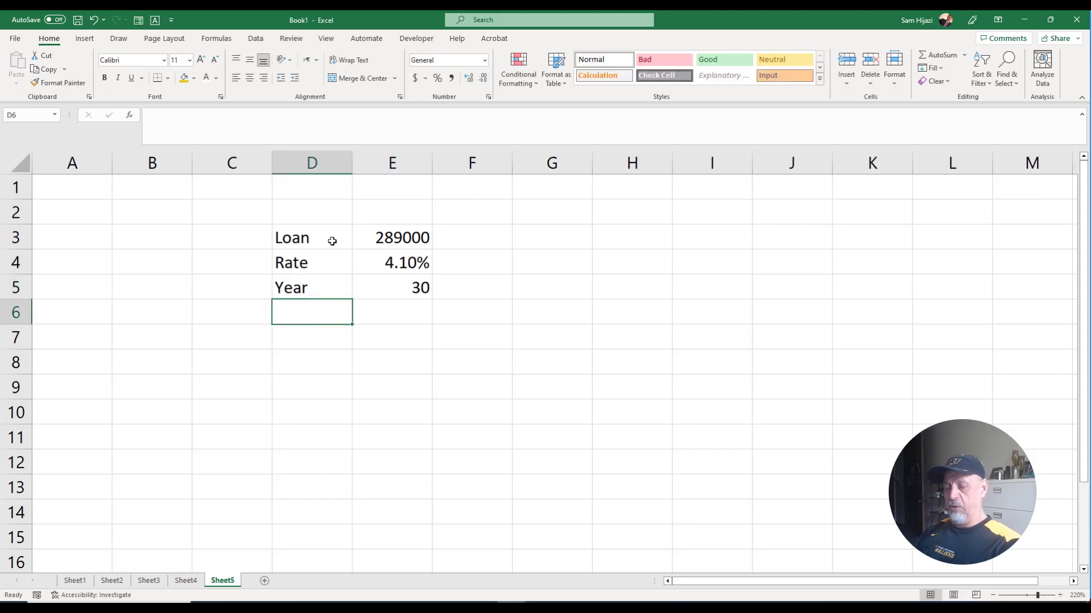
# Step: Format the loan amount in E3 with the dollar accounting number format
pyautogui.click(413, 238)
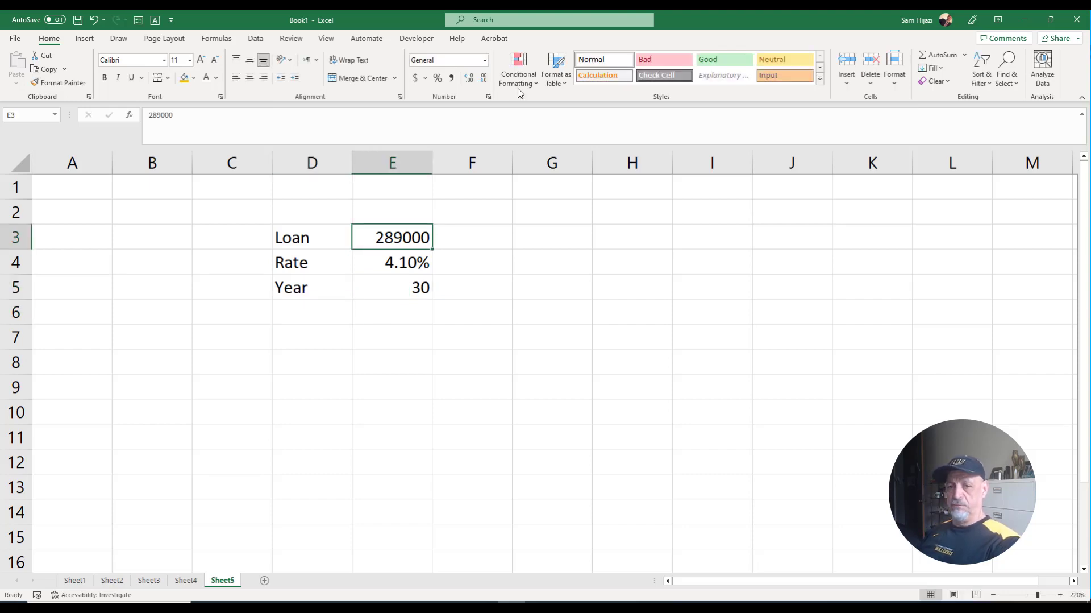
pyautogui.click(416, 78)
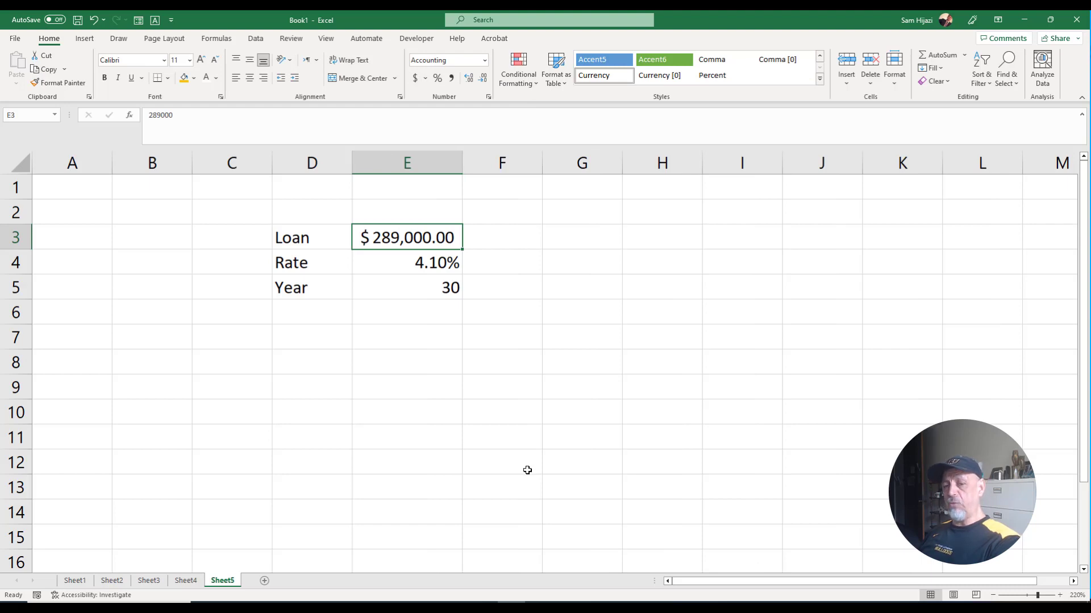
# Step: Enter the label Monthly Payment in D7 and autofit column D to its contents
pyautogui.click(320, 345)
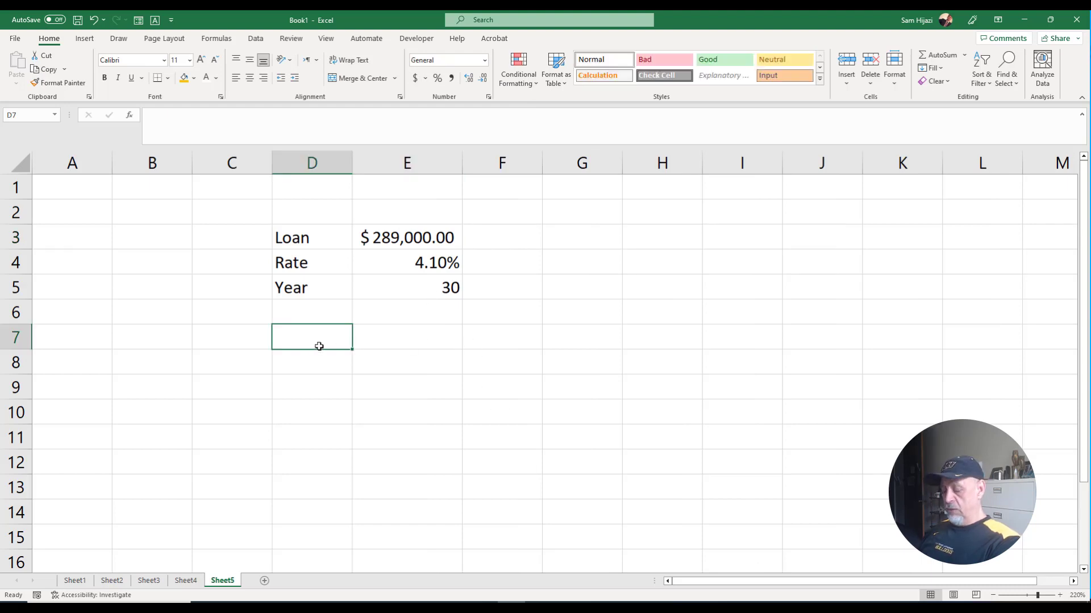
pyautogui.write('Monthl')
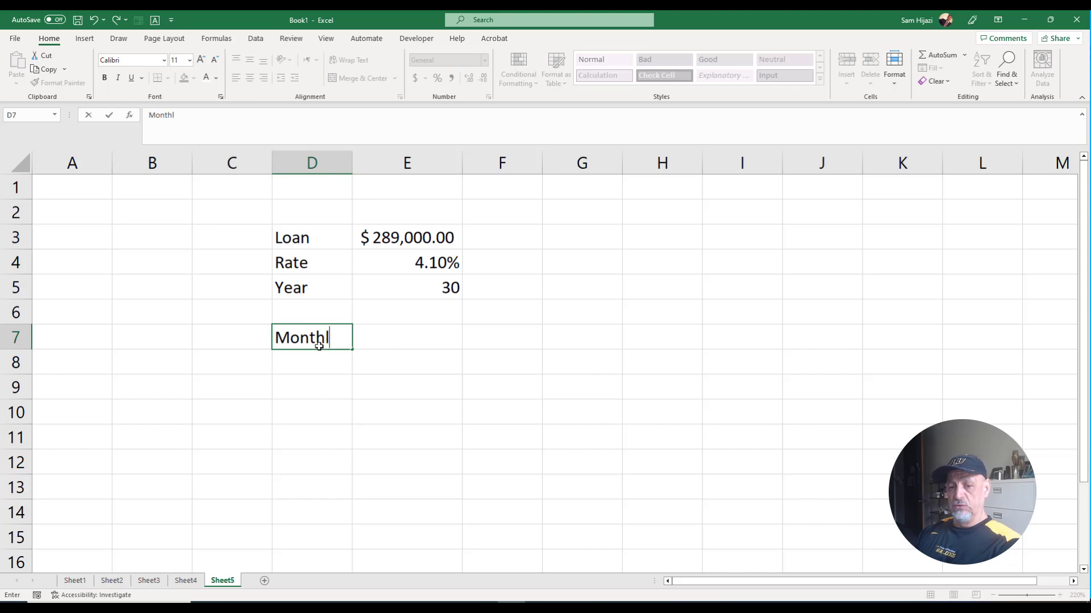
pyautogui.write('y pa')
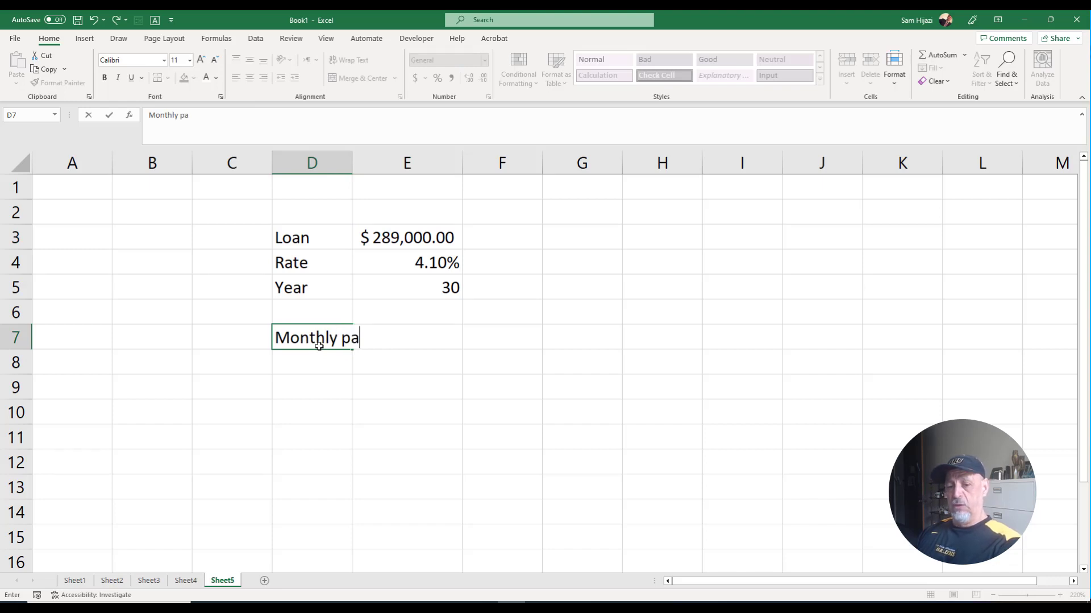
pyautogui.press('BackSpace')
pyautogui.press('BackSpace')
pyautogui.write('Payment')
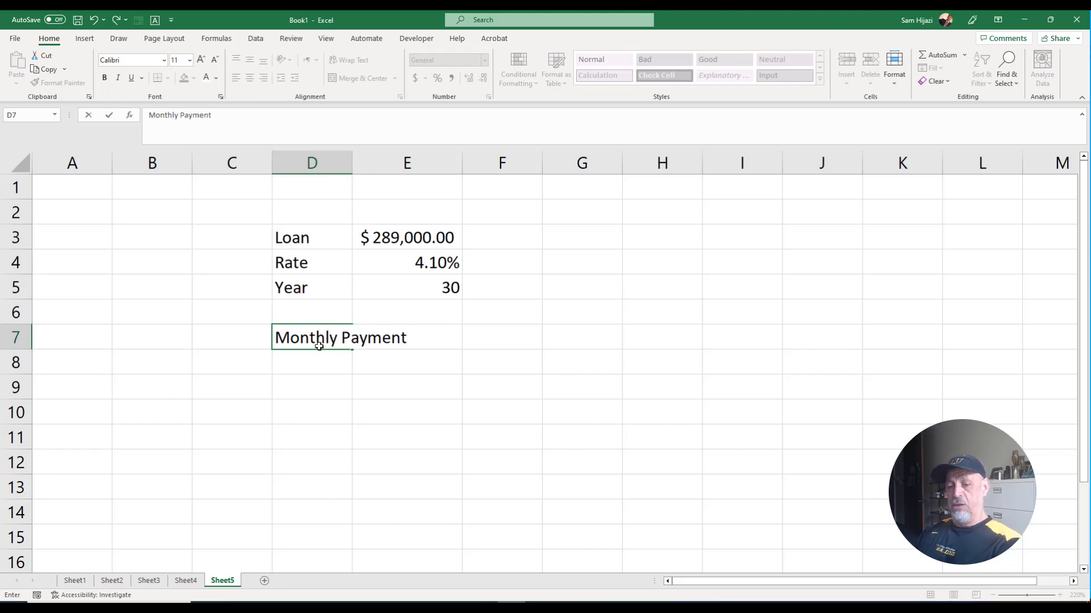
pyautogui.press('Return')
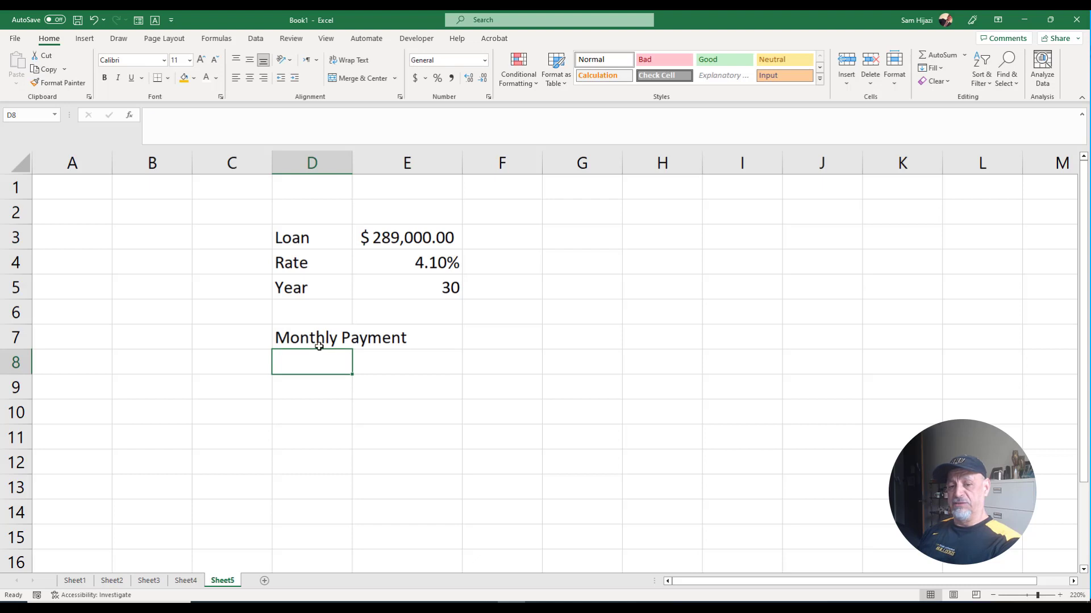
pyautogui.doubleClick(355, 167)
# Step: Search for pmt in the function library and insert the PMT function into E7
pyautogui.click(453, 340)
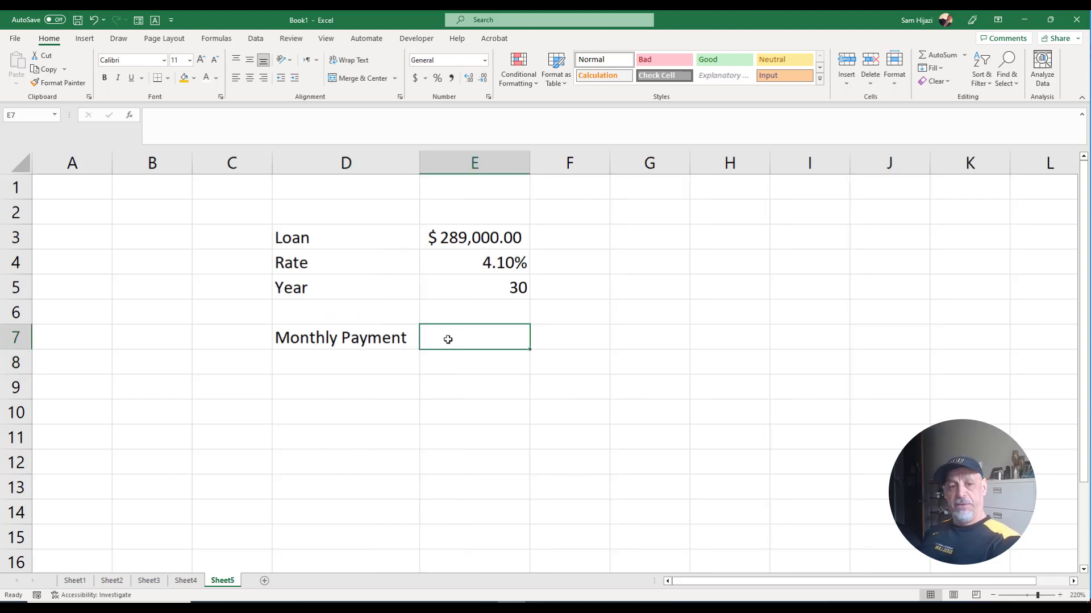
pyautogui.click(130, 118)
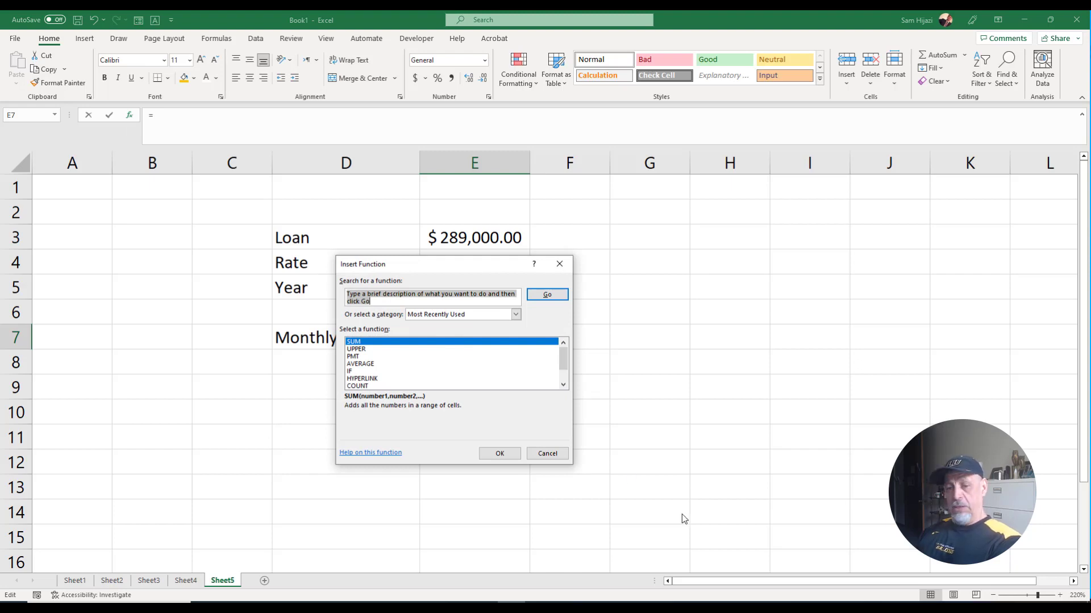
pyautogui.write('pmt')
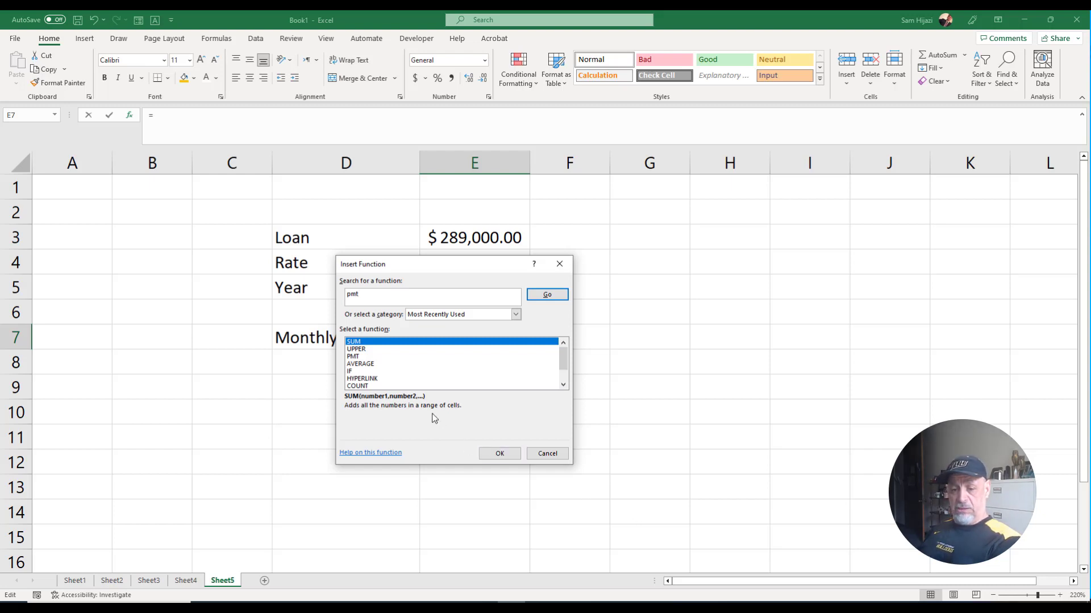
pyautogui.click(354, 357)
pyautogui.moveTo(368, 295); pyautogui.dragTo(324, 291)
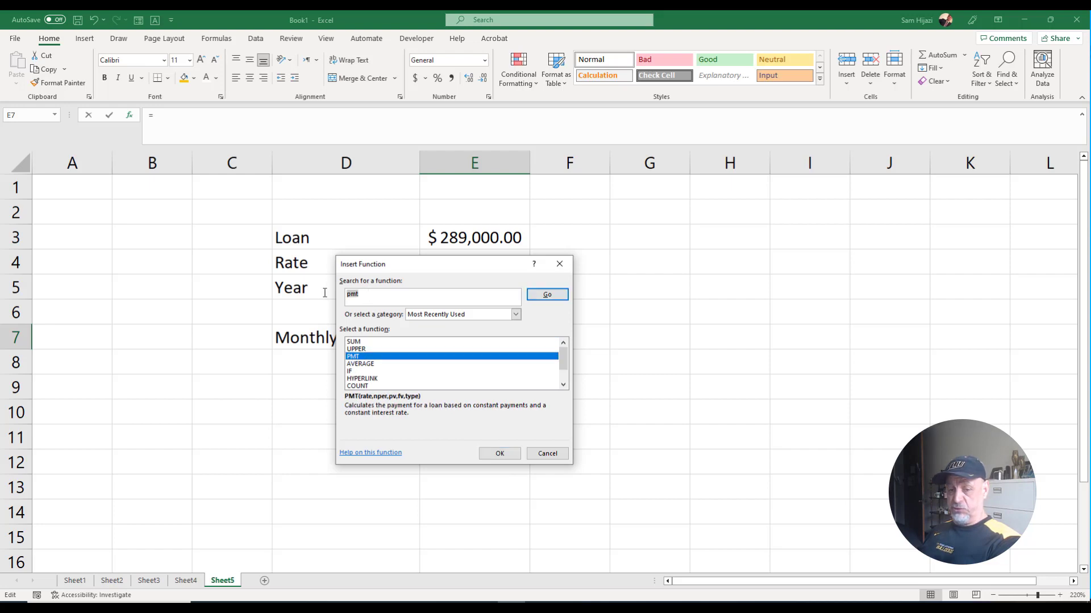
pyautogui.click(547, 294)
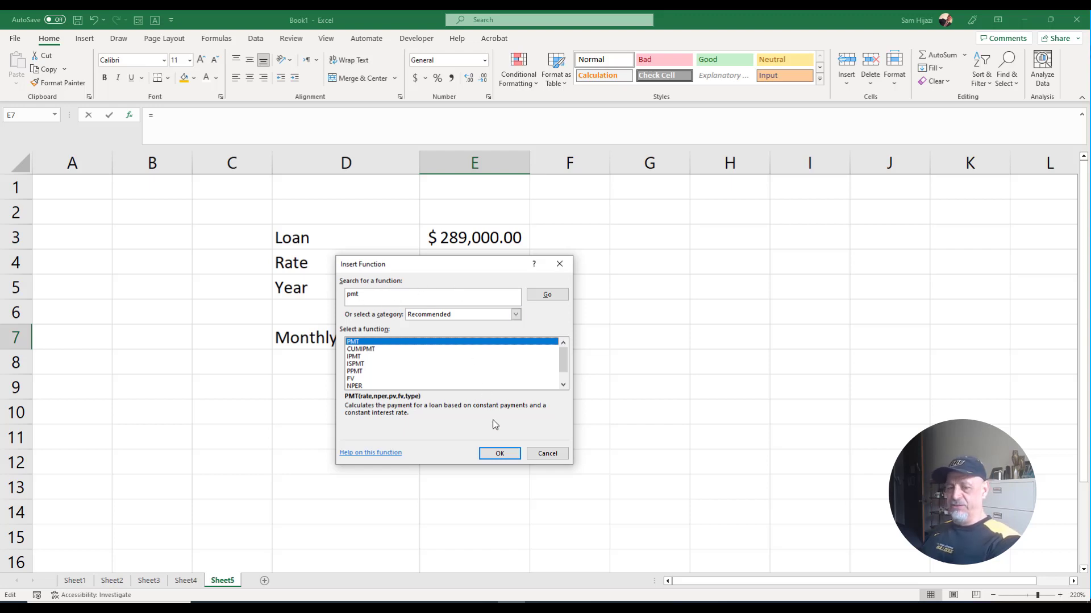
pyautogui.click(365, 295)
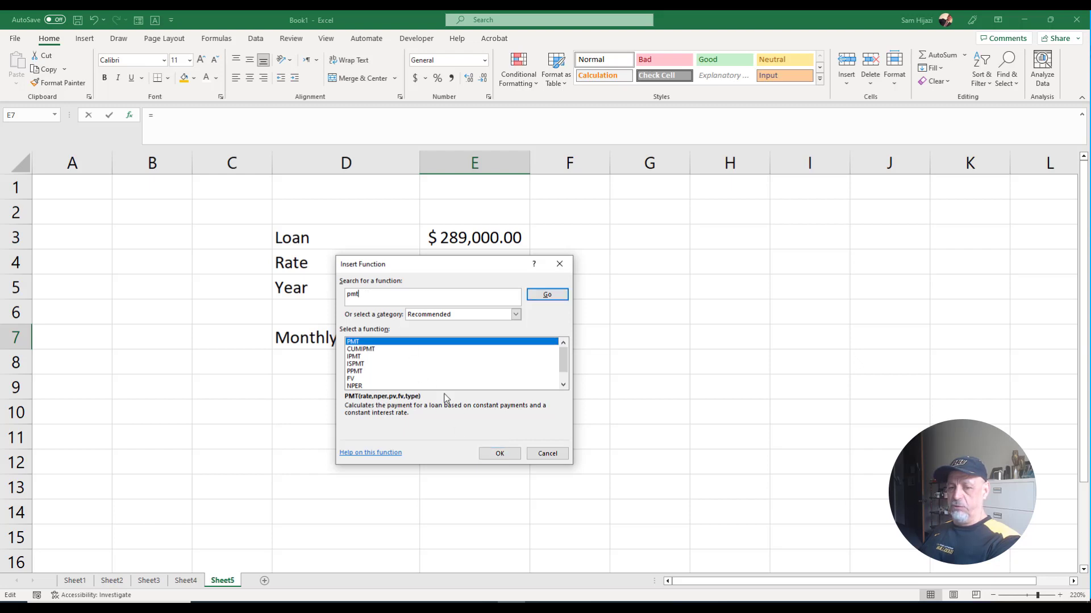
pyautogui.click(506, 455)
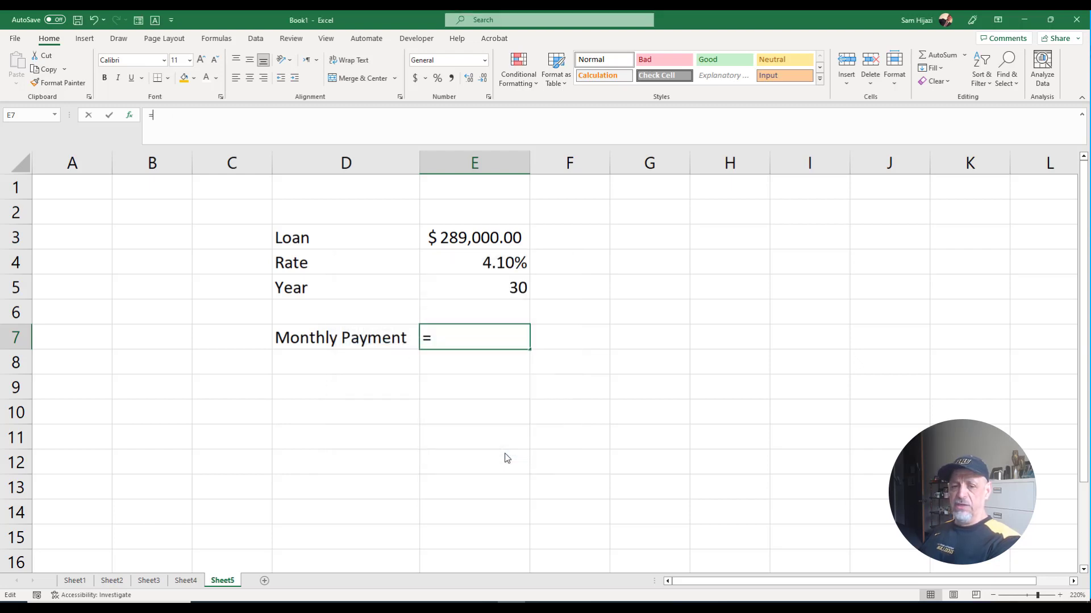
# Step: Complete the PMT function in E7 with Rate E4/12, Nper E5*12 and Pv E3
pyautogui.moveTo(537, 277); pyautogui.dragTo(857, 211)
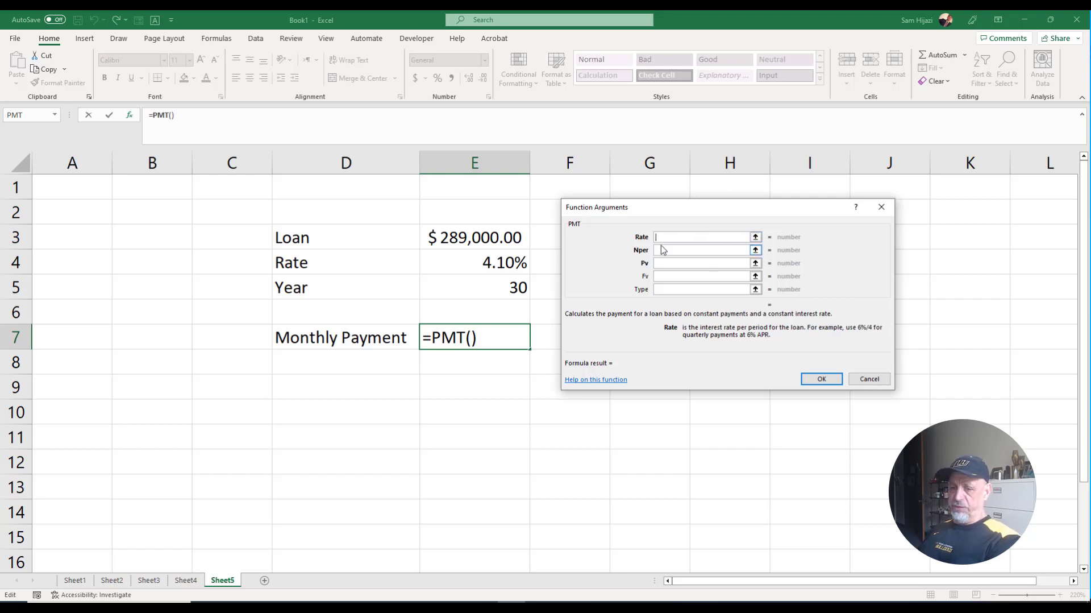
pyautogui.click(506, 260)
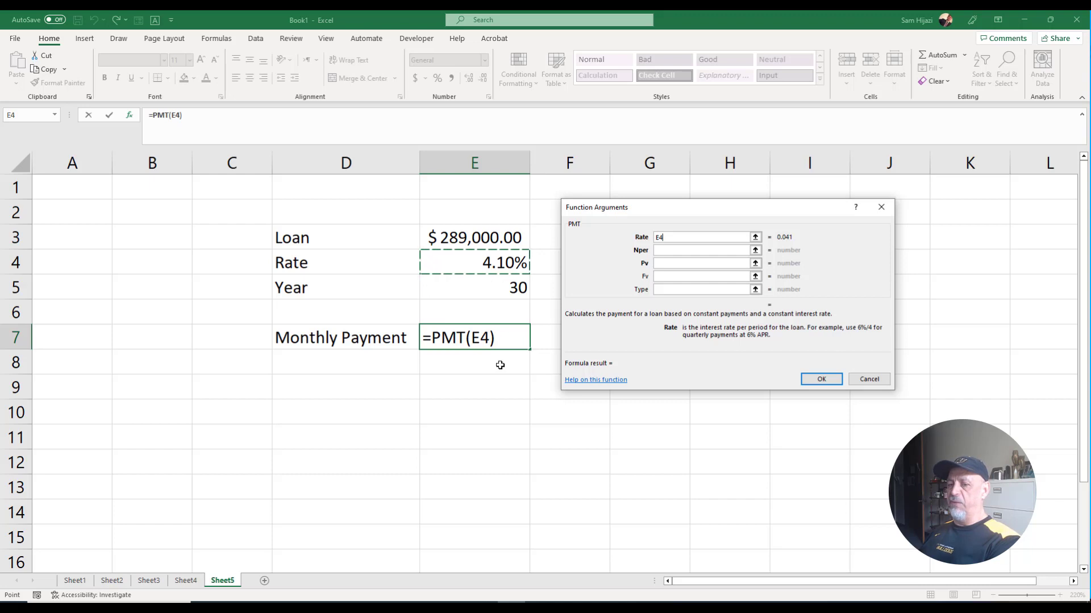
pyautogui.write('/12')
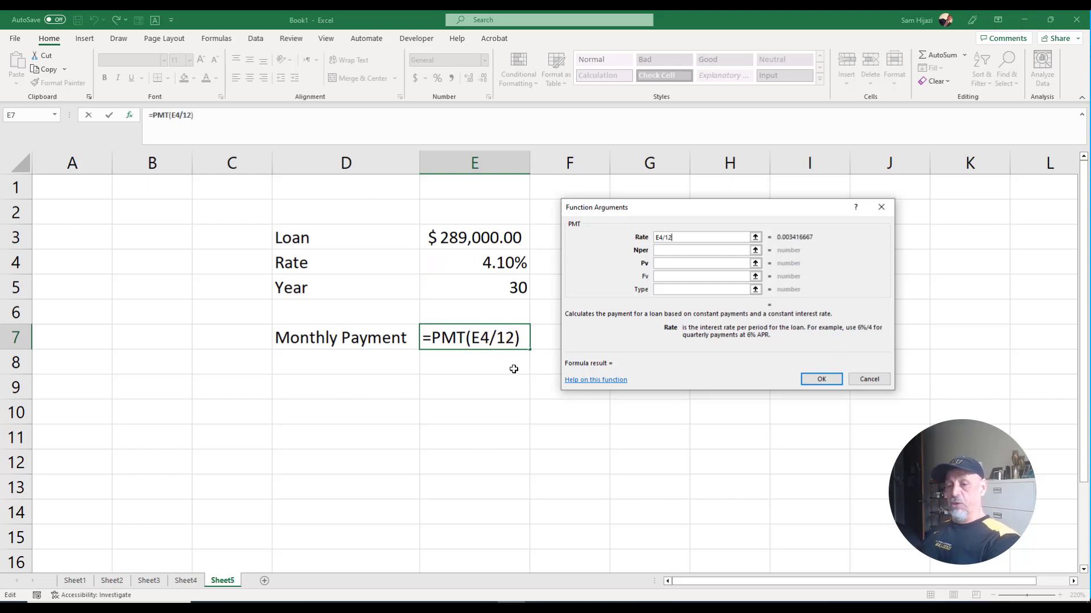
pyautogui.click(664, 252)
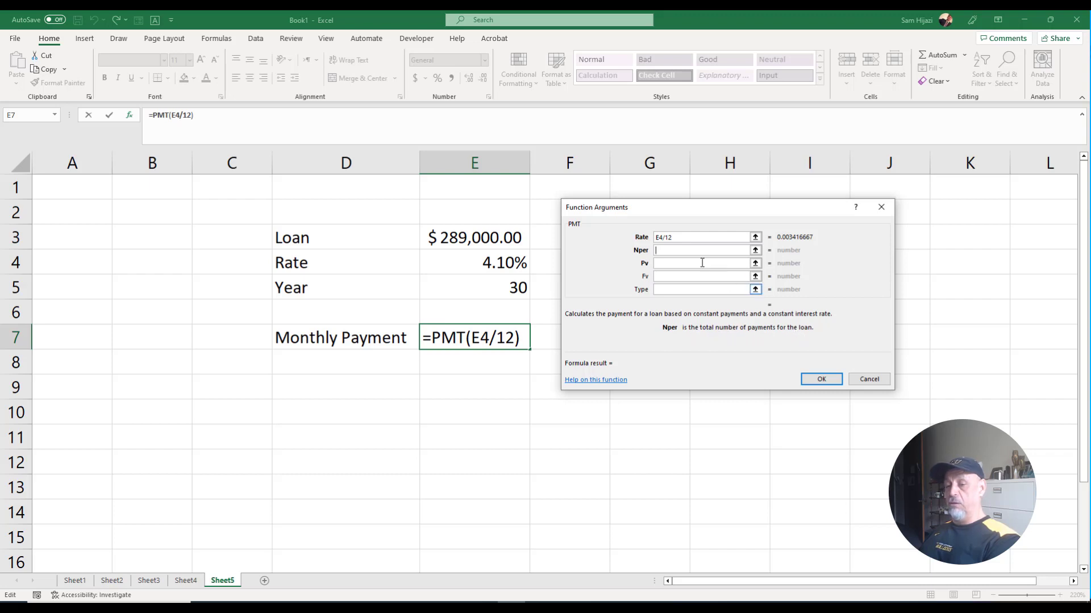
pyautogui.click(512, 287)
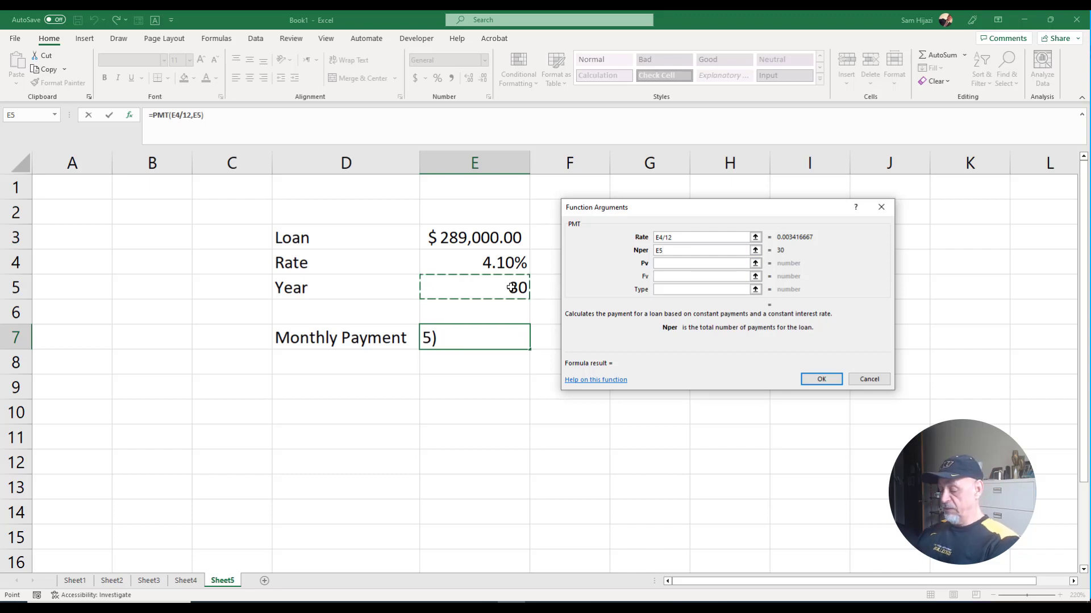
pyautogui.write('*12')
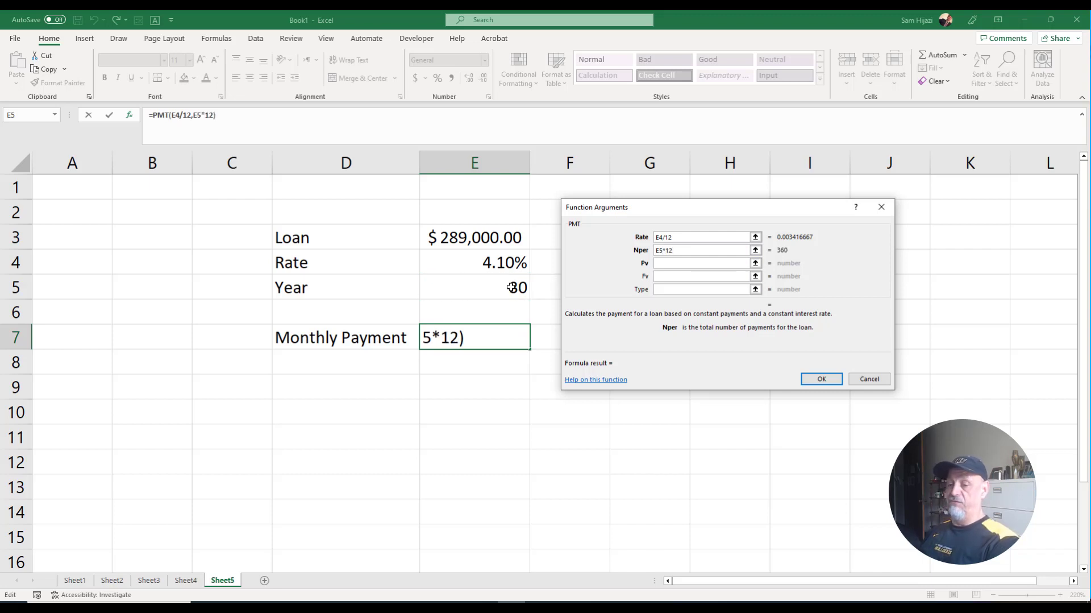
pyautogui.click(667, 263)
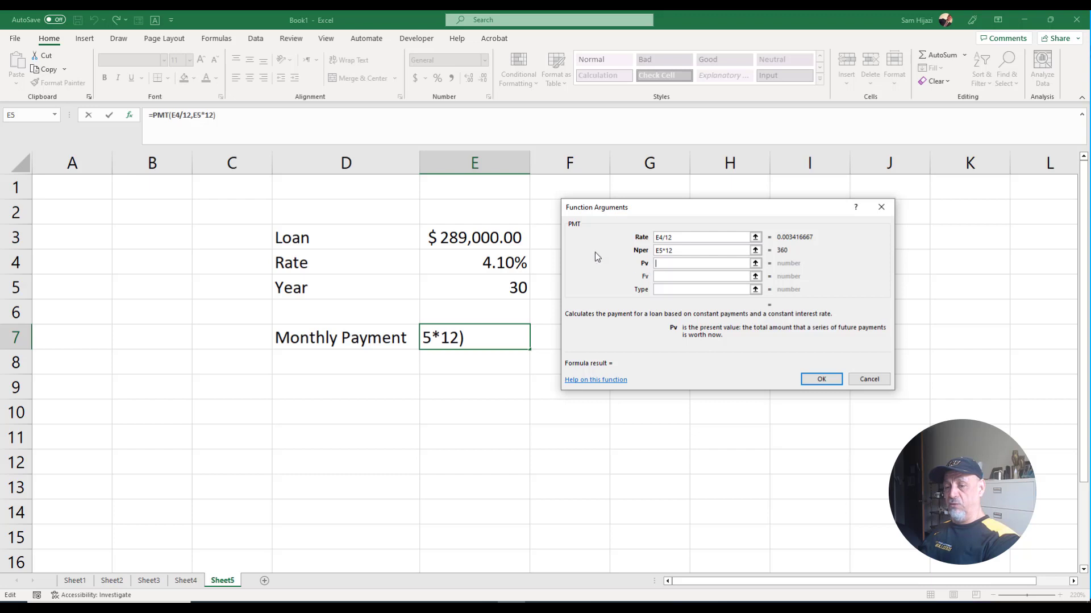
pyautogui.click(510, 237)
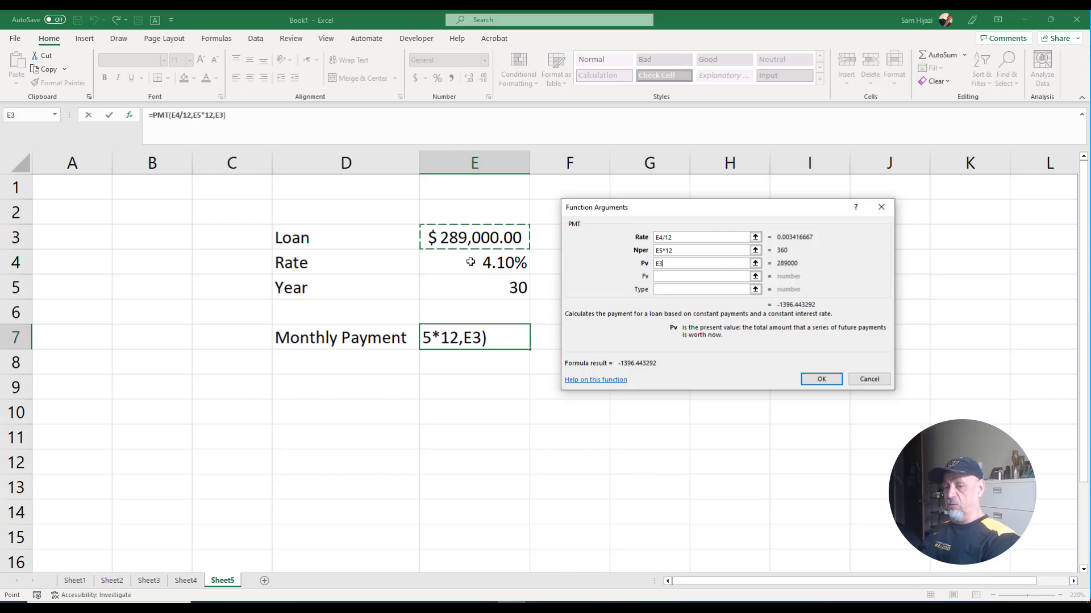
pyautogui.click(824, 380)
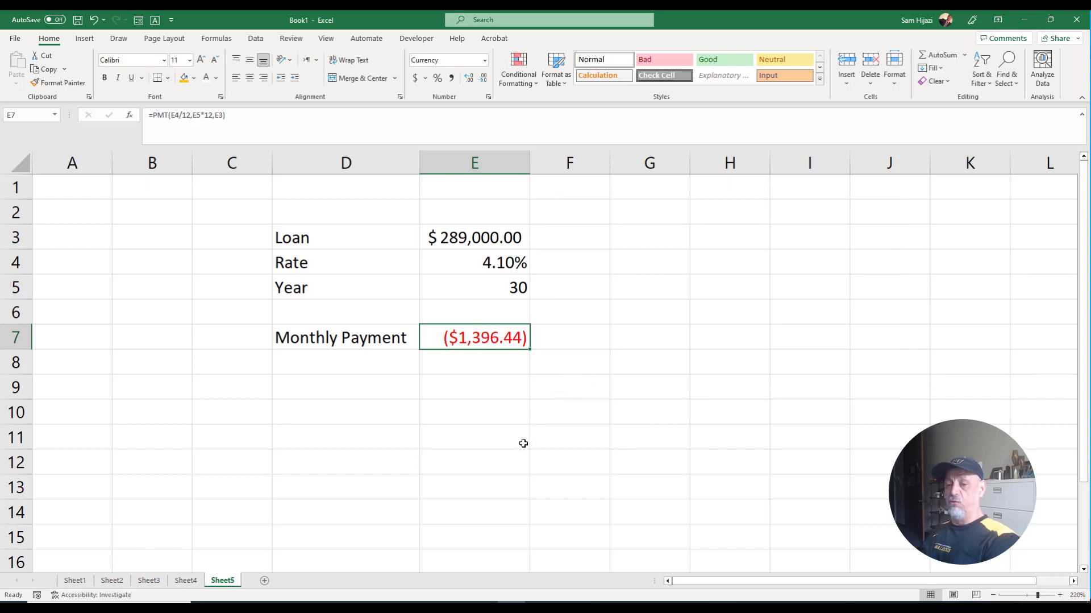
# Step: Put a minus sign before PMT in the E7 formula, making it =-PMT(E4/12,E5*12,E3)
pyautogui.doubleClick(458, 341)
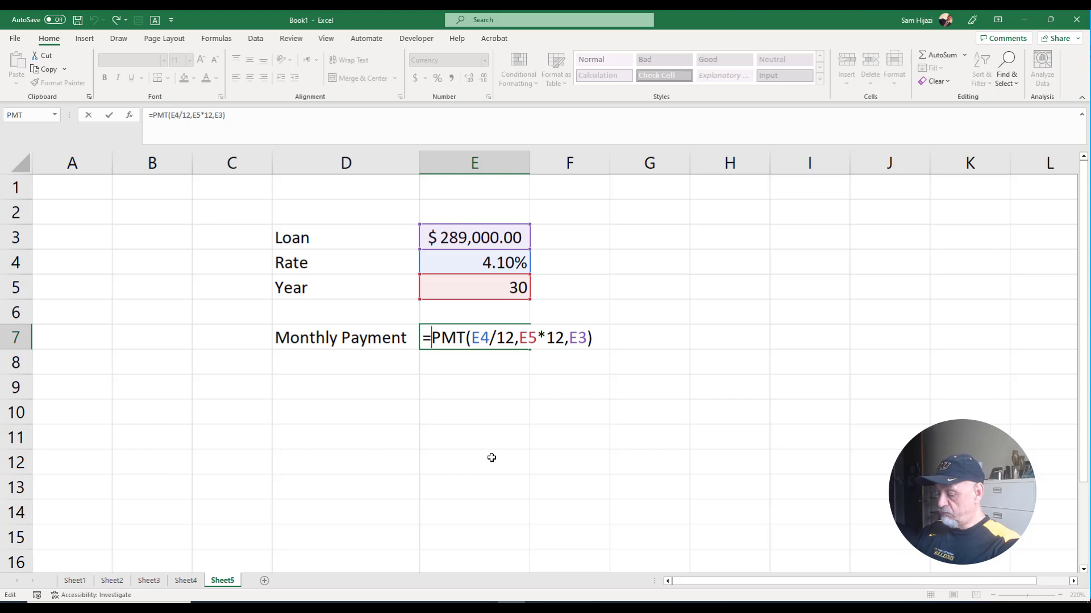
pyautogui.write('-')
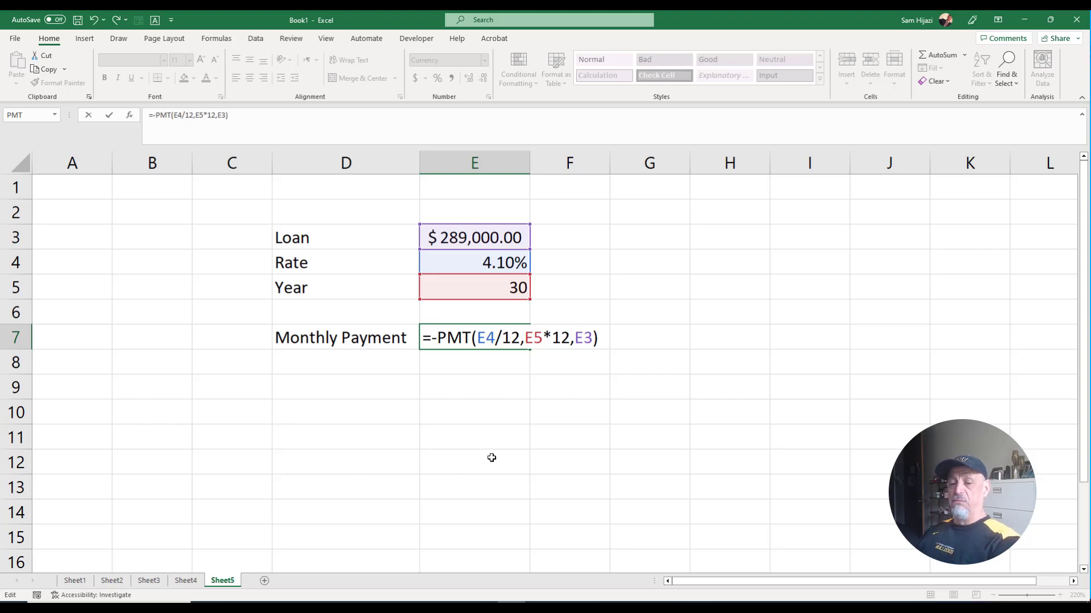
pyautogui.press('Return')
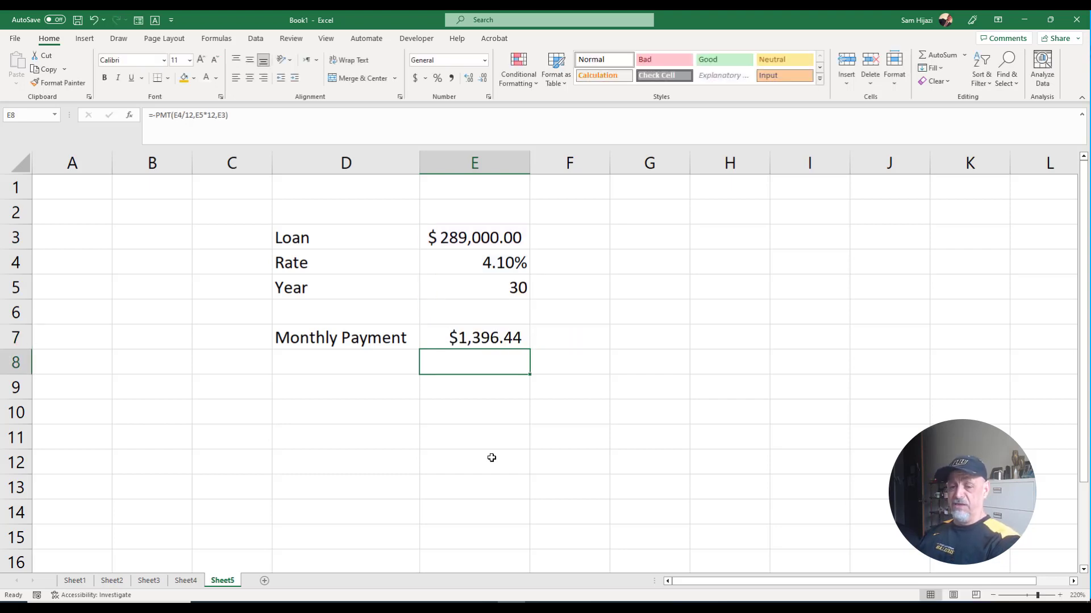
# Step: Fill the Monthly Payment cells D7:E7 and the labels in D3:D5 with orange, and bold the values in E3:E5
pyautogui.moveTo(331, 340); pyautogui.dragTo(477, 338)
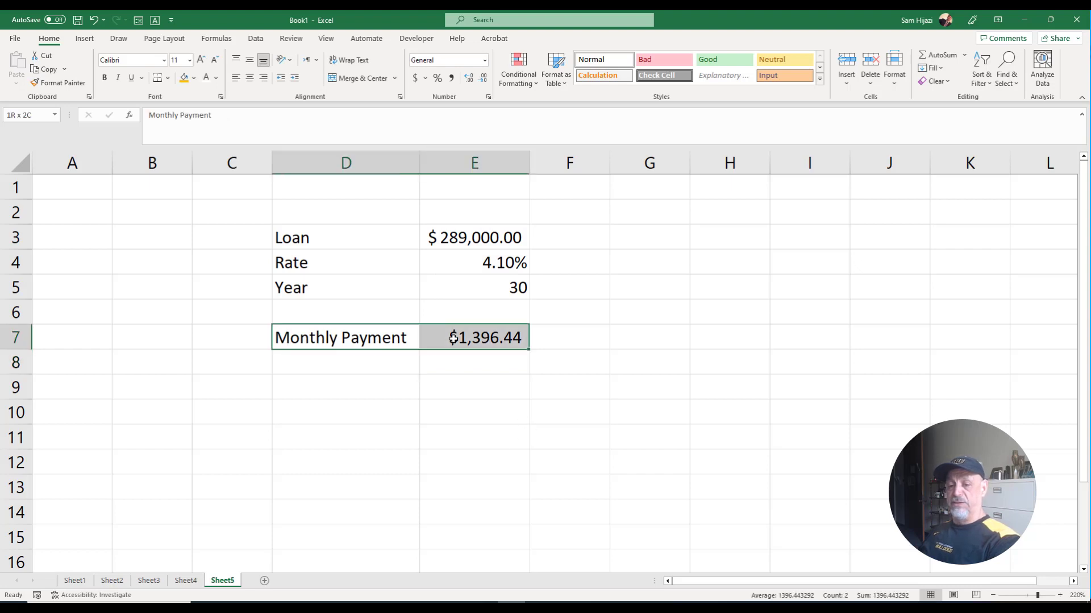
pyautogui.click(183, 80)
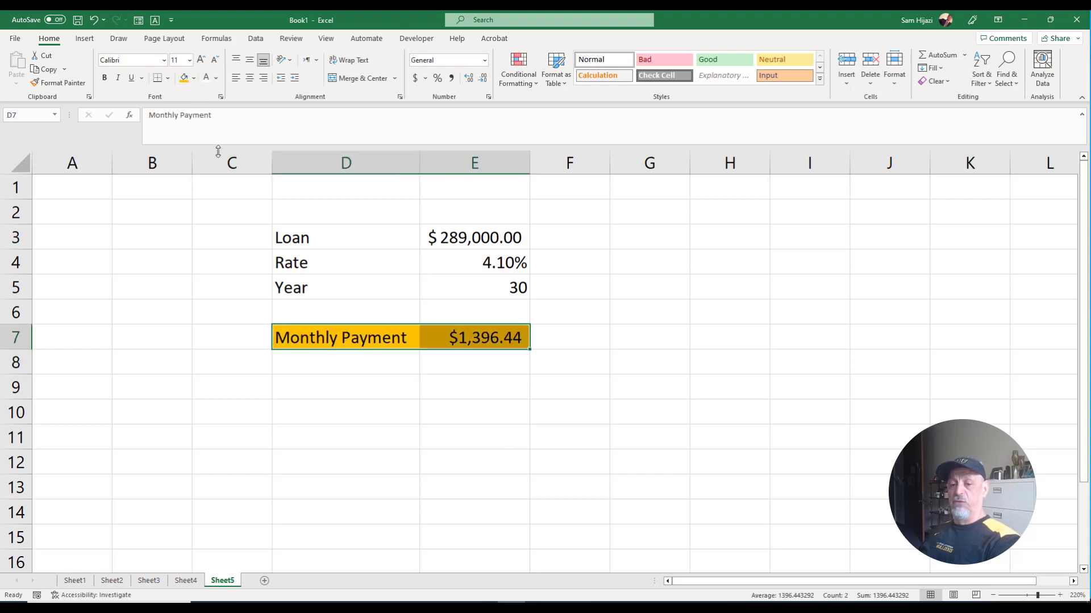
pyautogui.click(312, 240)
pyautogui.moveTo(316, 264); pyautogui.dragTo(315, 285)
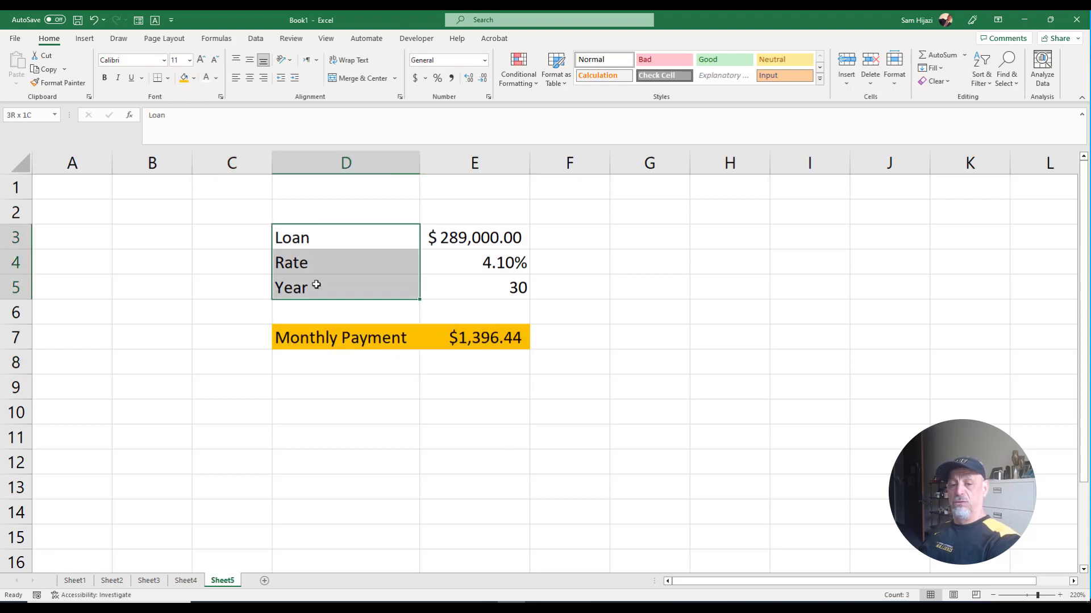
pyautogui.click(185, 79)
pyautogui.moveTo(501, 234); pyautogui.dragTo(487, 286)
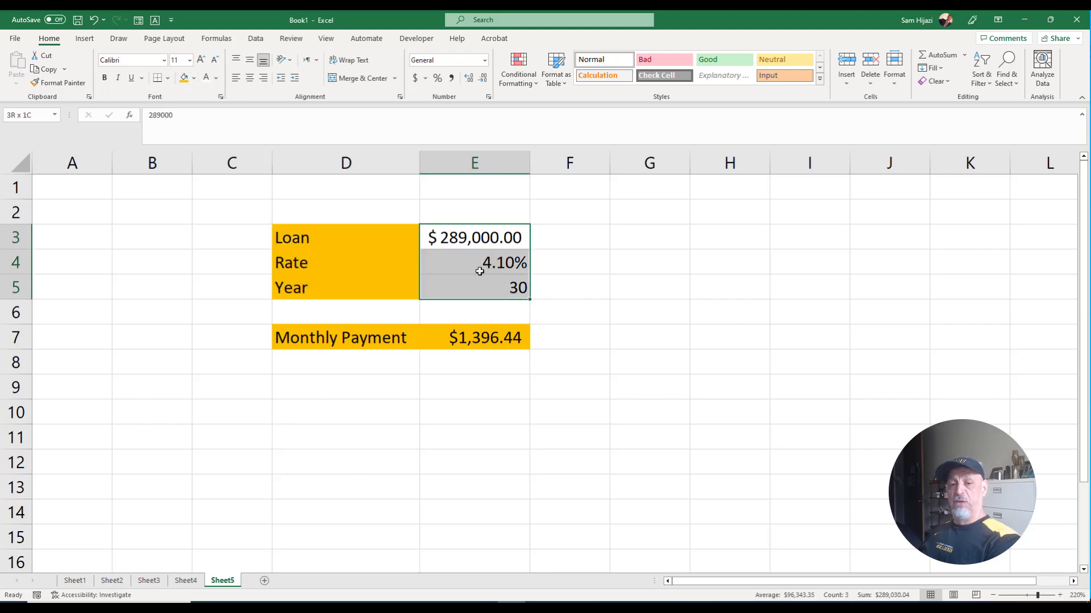
pyautogui.click(105, 78)
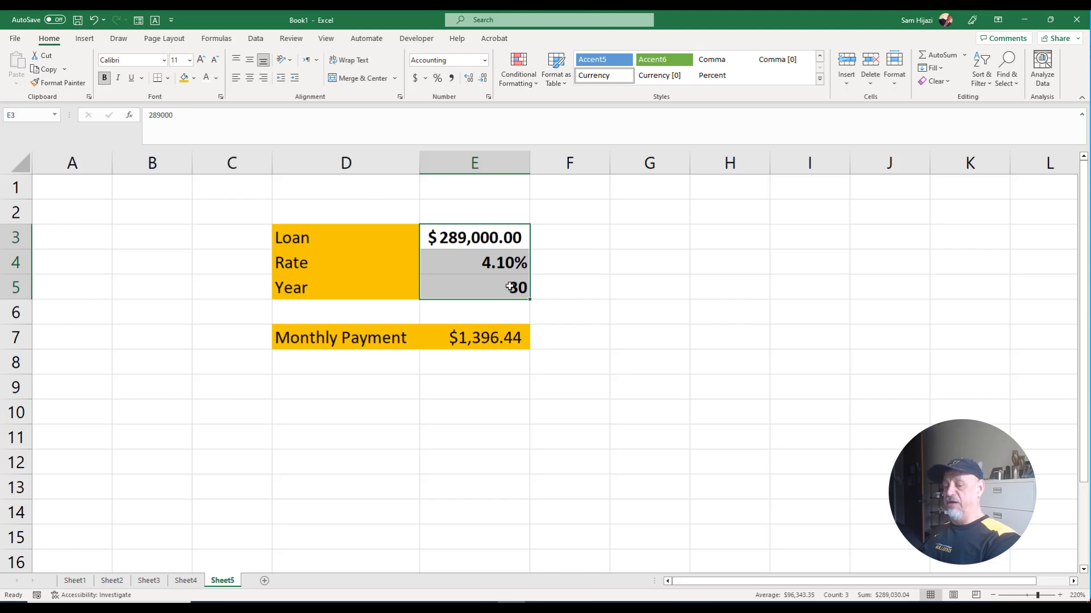
# Step: Enter the column header Month in A10
pyautogui.click(104, 412)
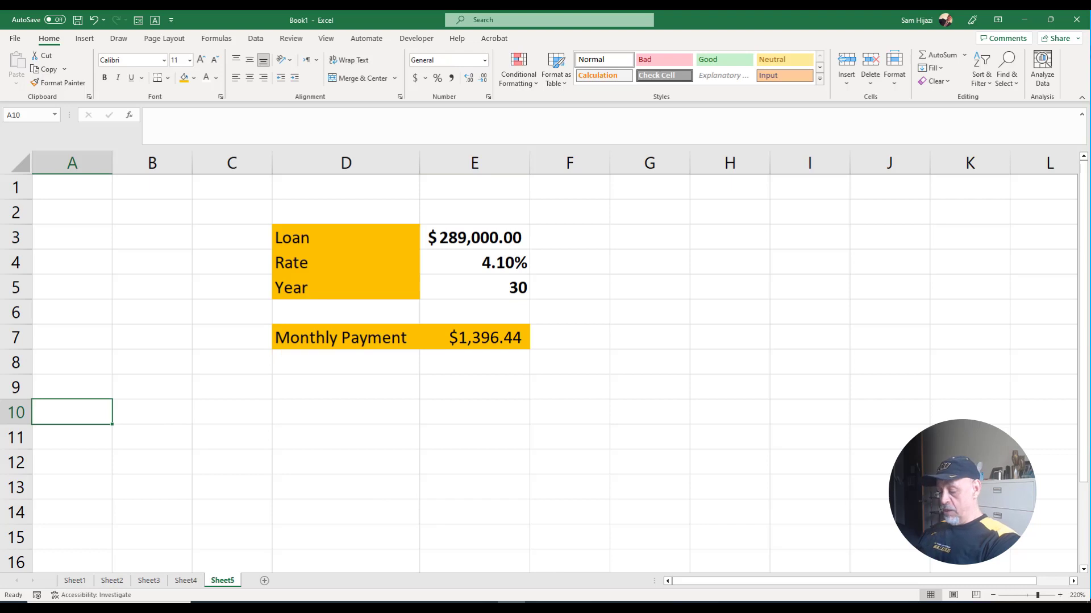
pyautogui.write('Month')
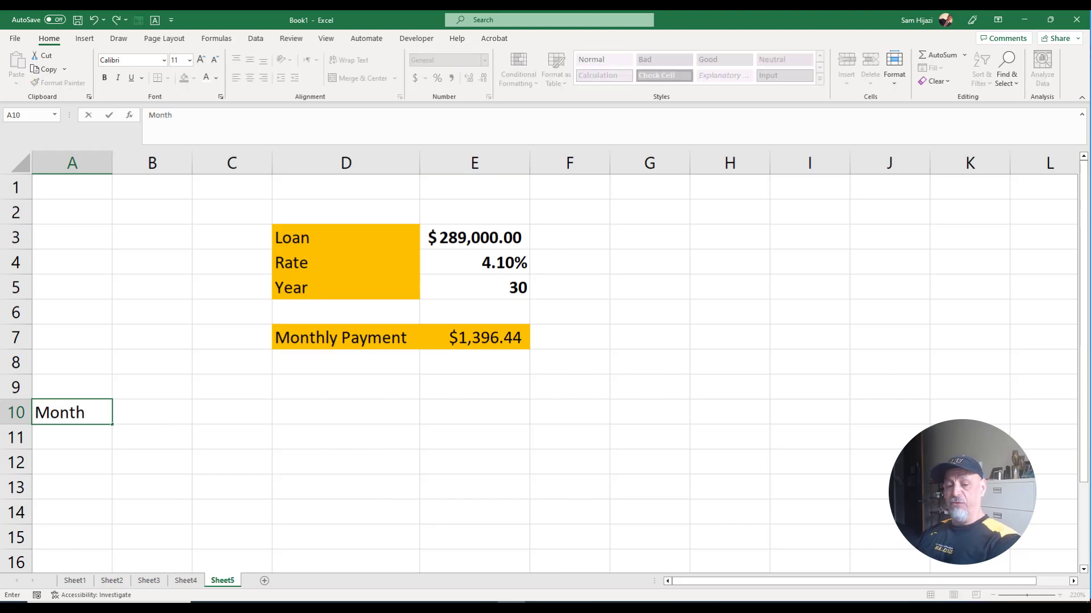
pyautogui.press('Return')
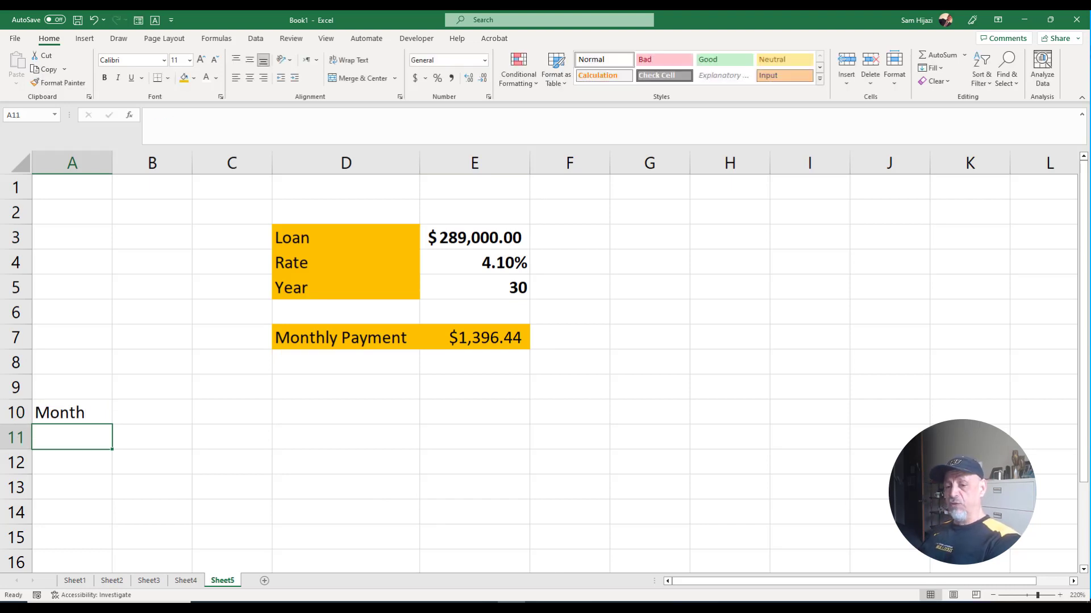
# Step: Calculate the total number of months in G5 with the formula =E5*12
pyautogui.click(648, 285)
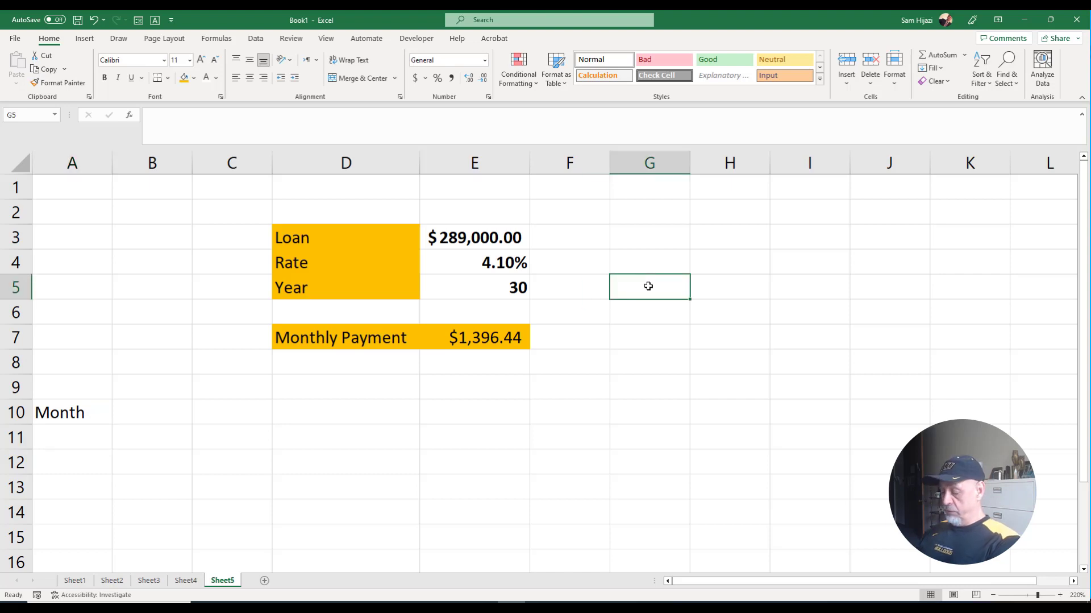
pyautogui.write('=')
pyautogui.click(518, 285)
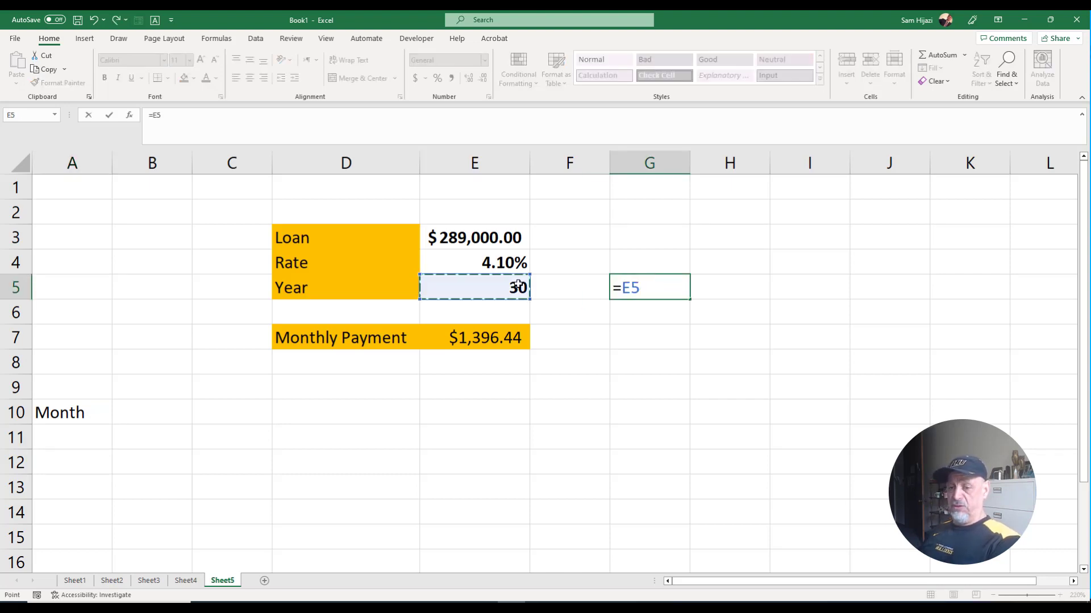
pyautogui.write('&')
pyautogui.press('BackSpace')
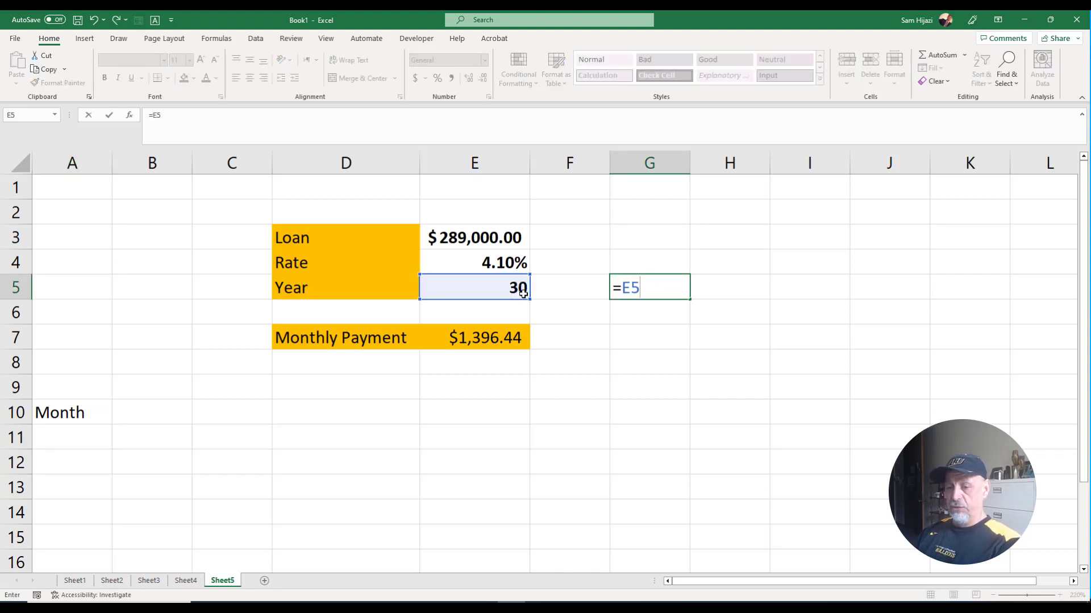
pyautogui.write('*13')
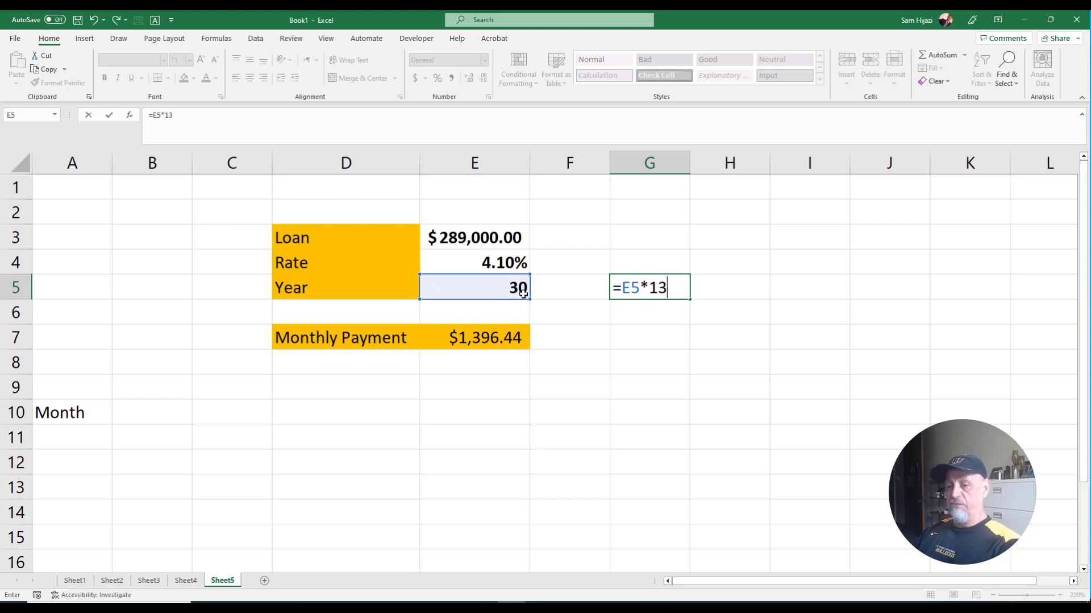
pyautogui.press('BackSpace')
pyautogui.write('2')
pyautogui.press('Return')
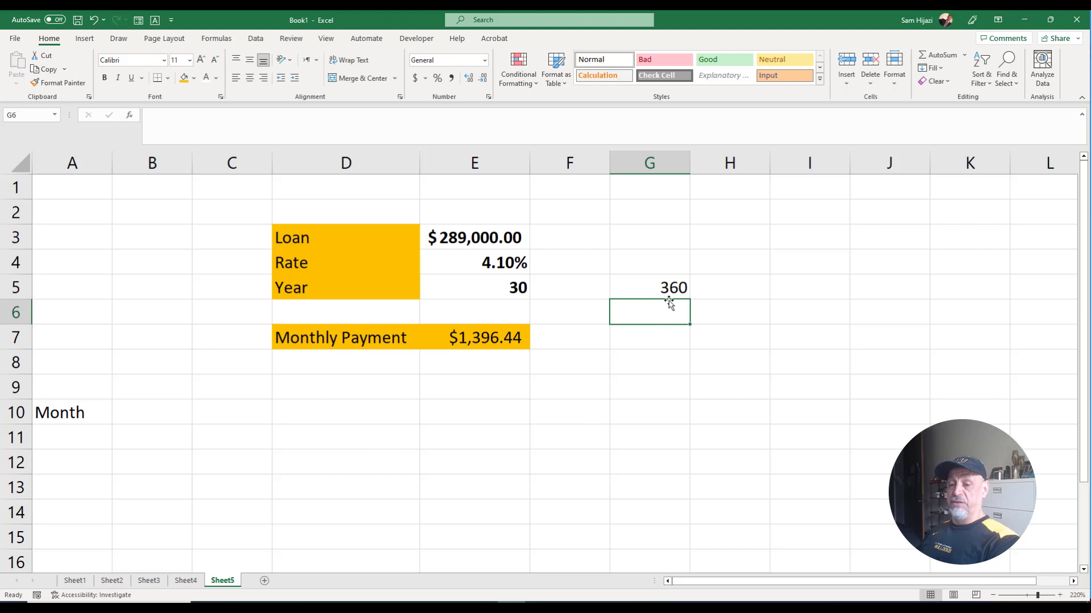
# Step: Enter 1 as the first month number in A11, directly below the Month header
pyautogui.click(99, 441)
pyautogui.write('1')
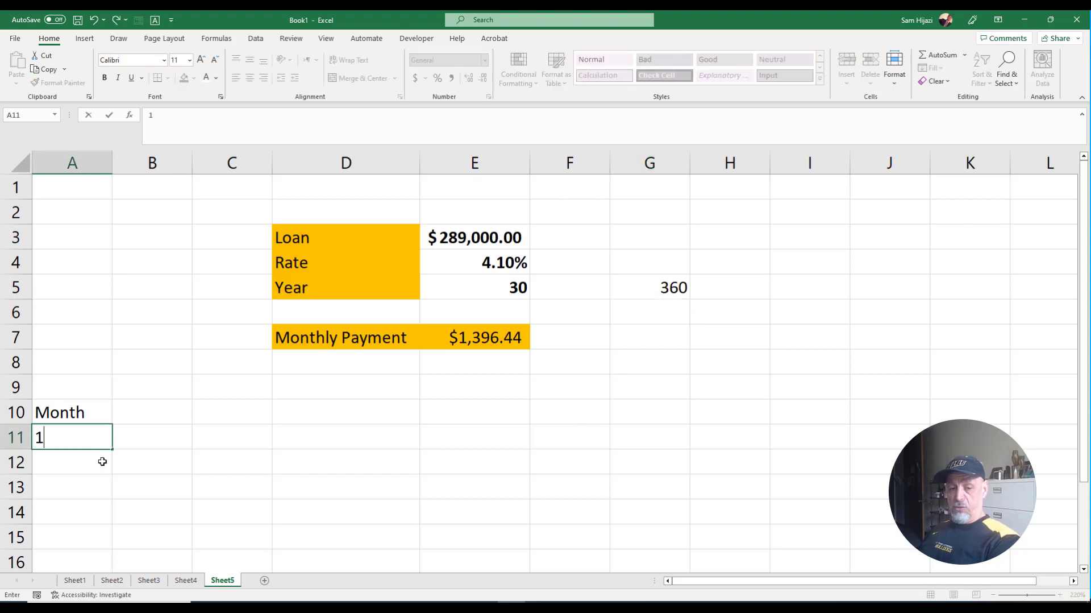
pyautogui.press('Return')
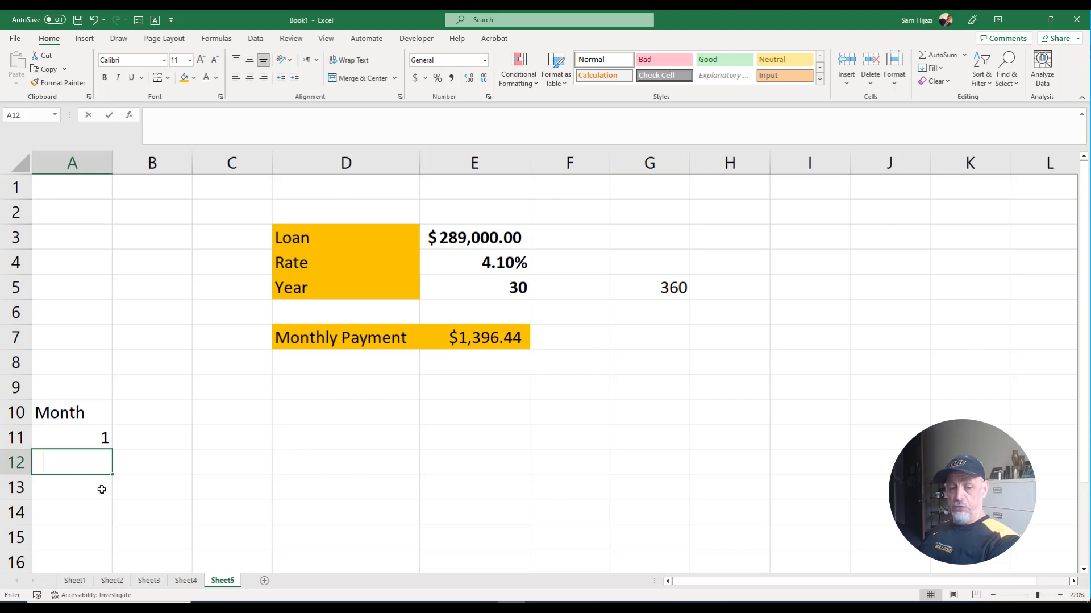
# Step: Enter 2 in A12 and extend the month numbering from A11:A12 down to A15
pyautogui.write('2')
pyautogui.press('Return')
pyautogui.moveTo(93, 441); pyautogui.dragTo(114, 550)
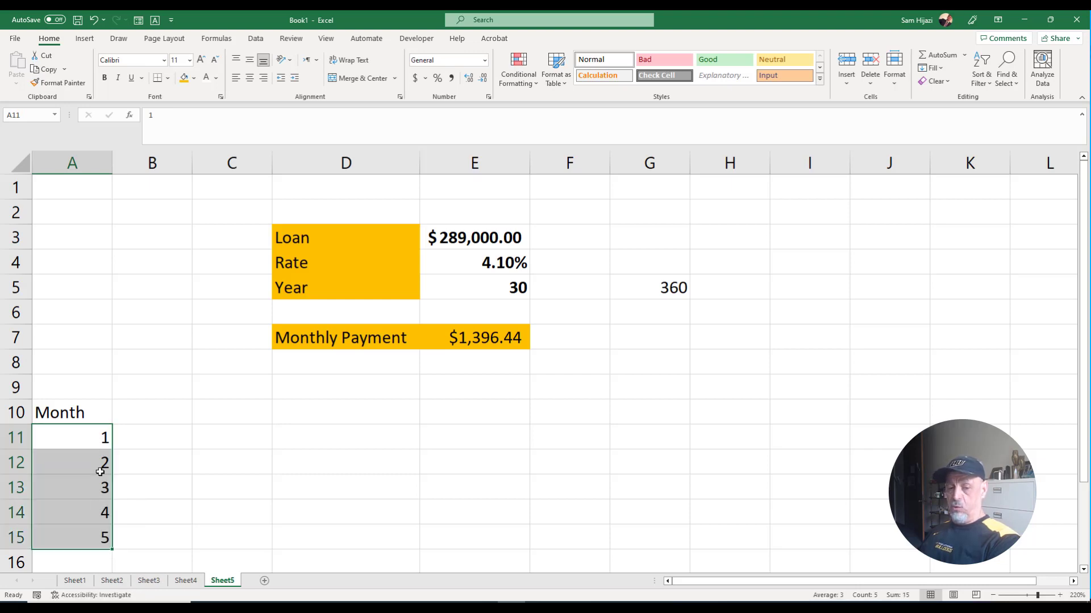
# Step: Clear the month numbers in A12:A15, keeping only the starting number in A11
pyautogui.click(85, 439)
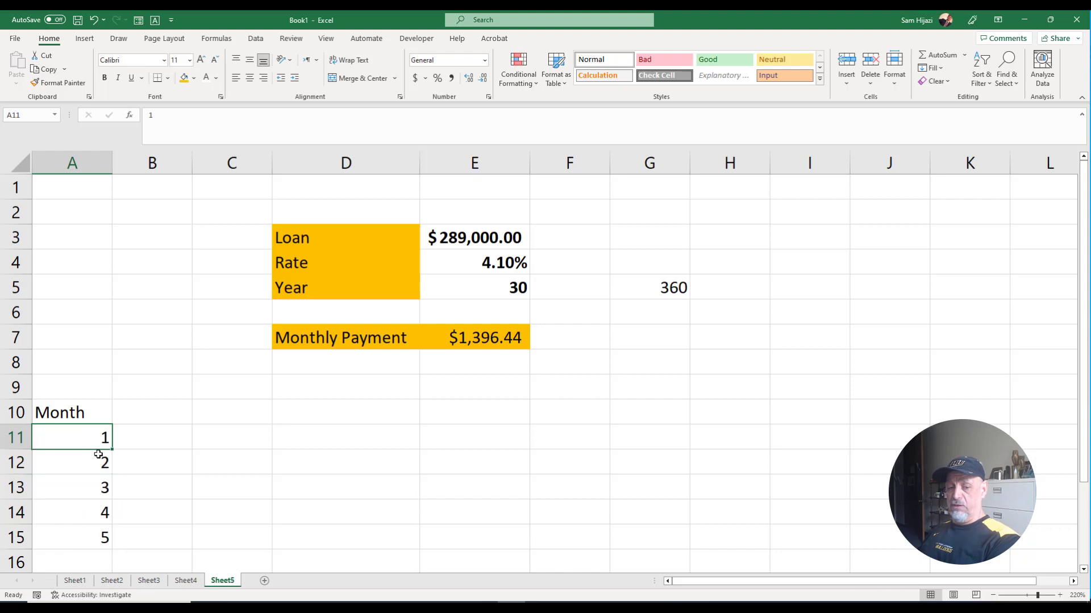
pyautogui.moveTo(97, 455); pyautogui.dragTo(94, 541)
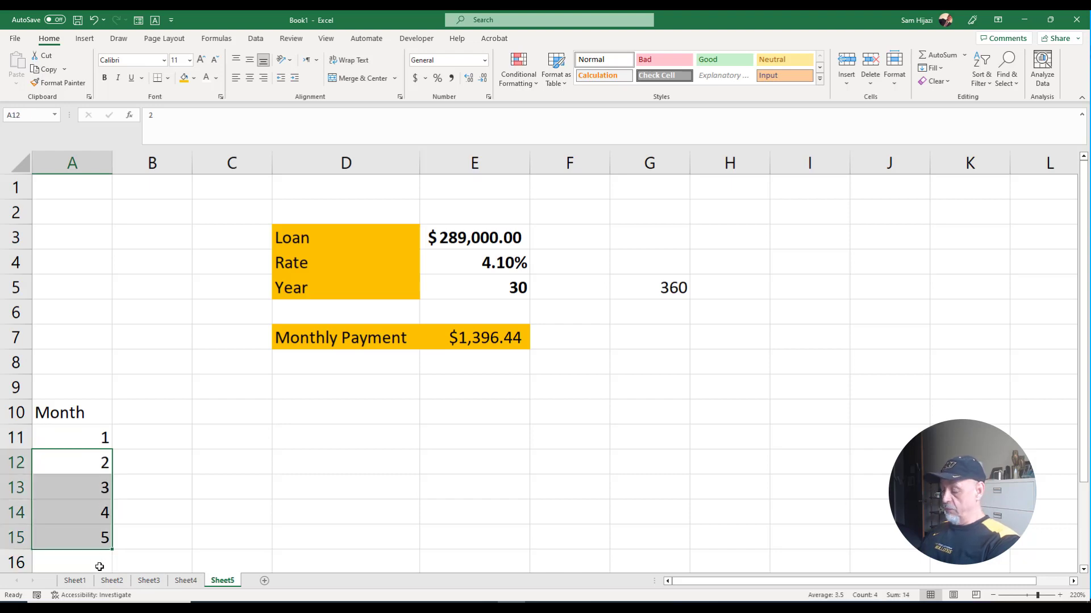
pyautogui.press('Delete')
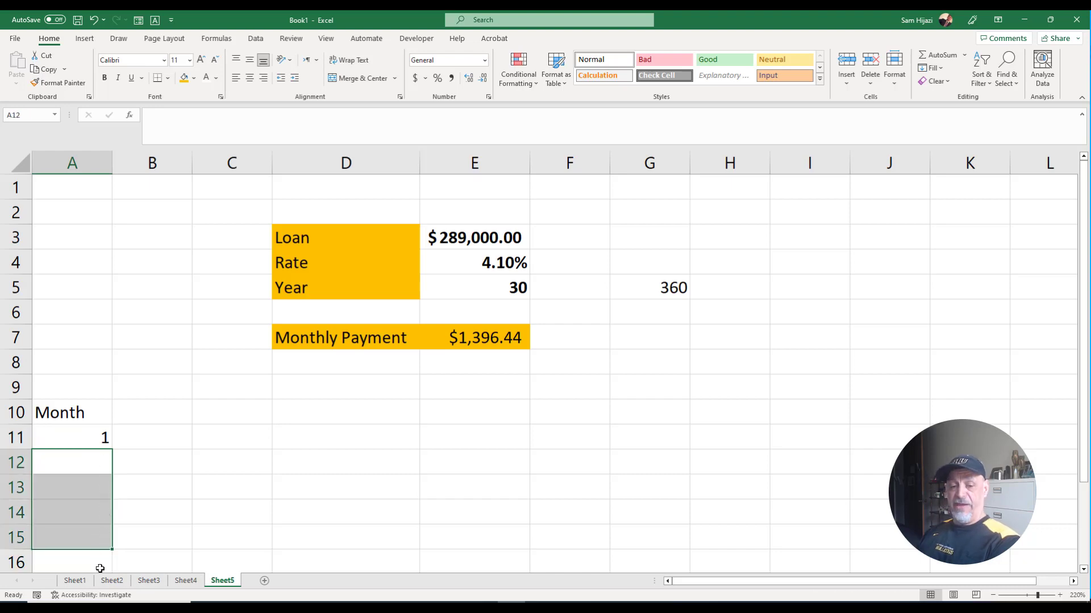
# Step: Fill a linear series down the column from A11 with step value 1 and stop value 360
pyautogui.click(73, 445)
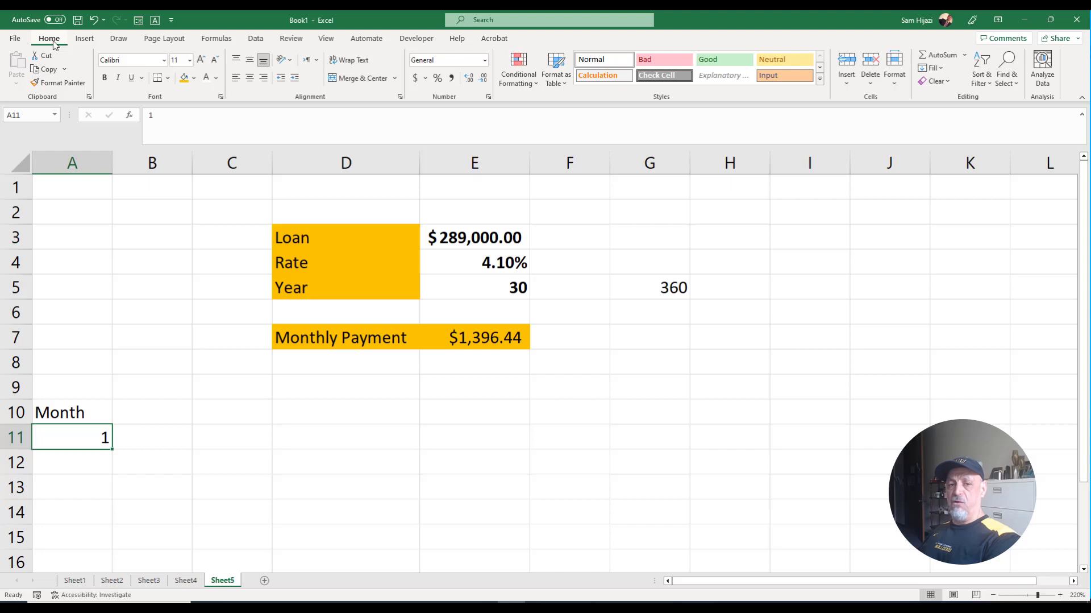
pyautogui.click(941, 68)
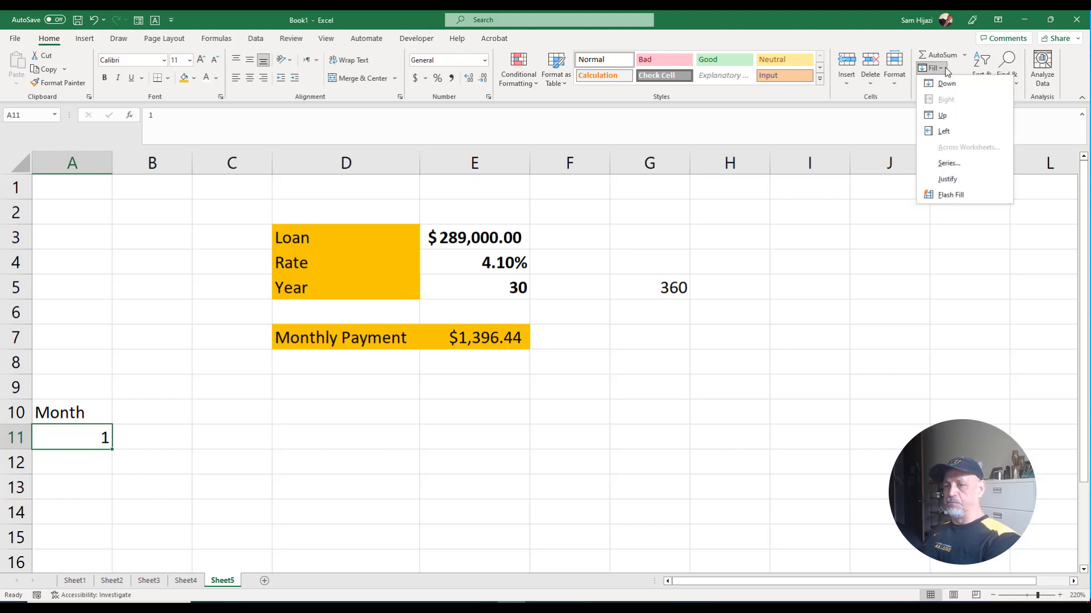
pyautogui.click(952, 163)
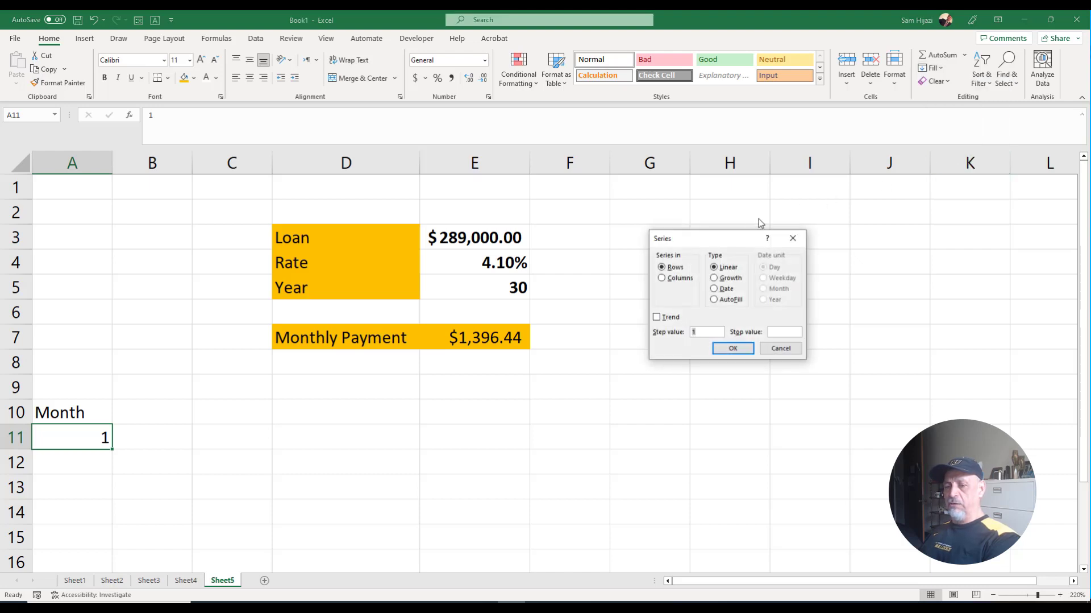
pyautogui.moveTo(697, 237); pyautogui.dragTo(421, 141)
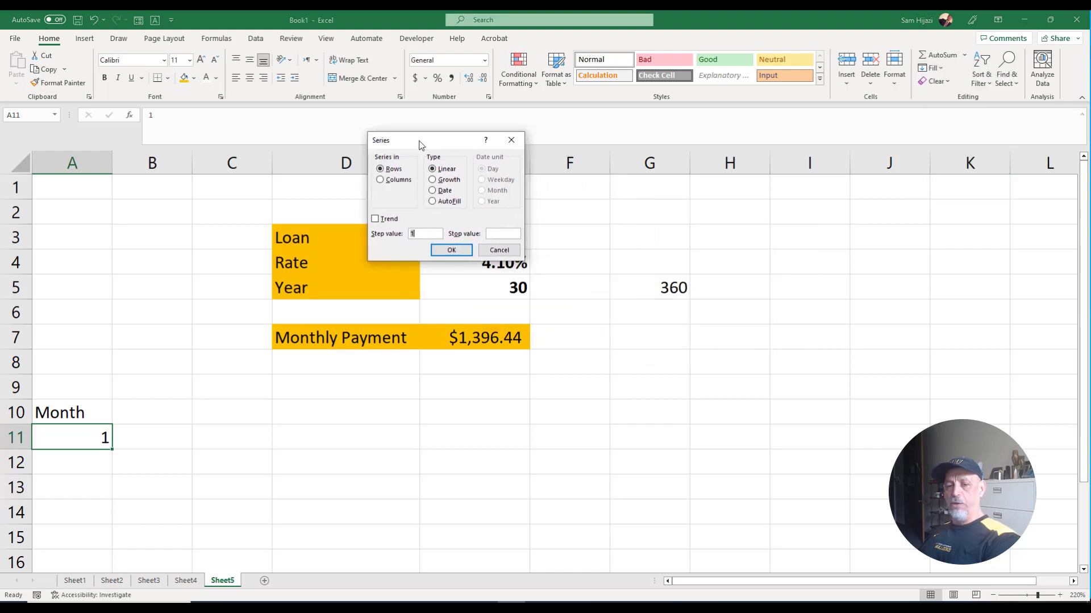
pyautogui.click(381, 180)
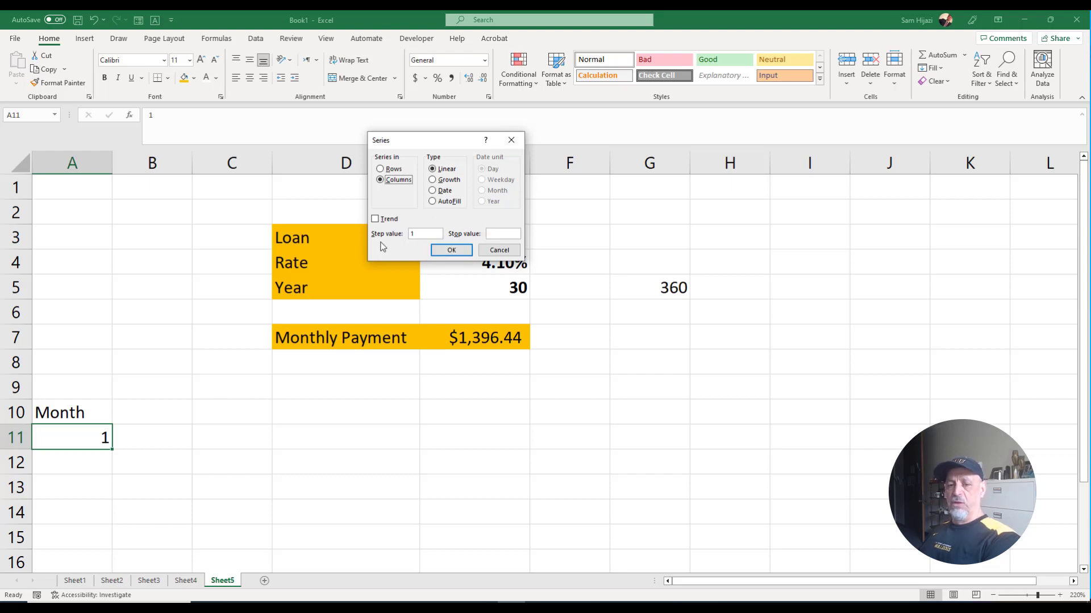
pyautogui.click(503, 234)
pyautogui.write('3')
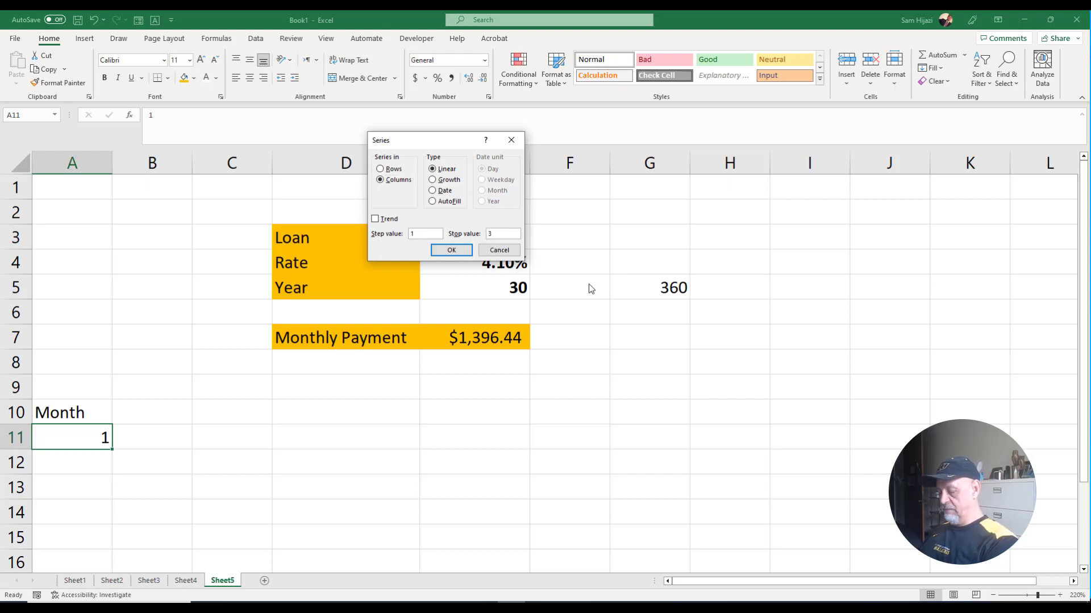
pyautogui.write('60')
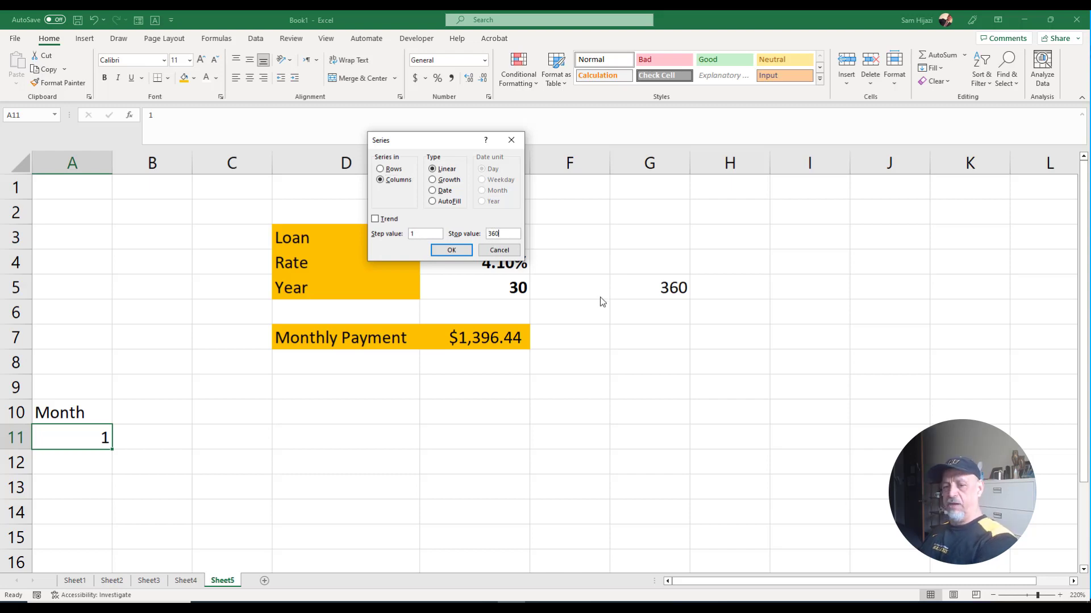
pyautogui.click(456, 250)
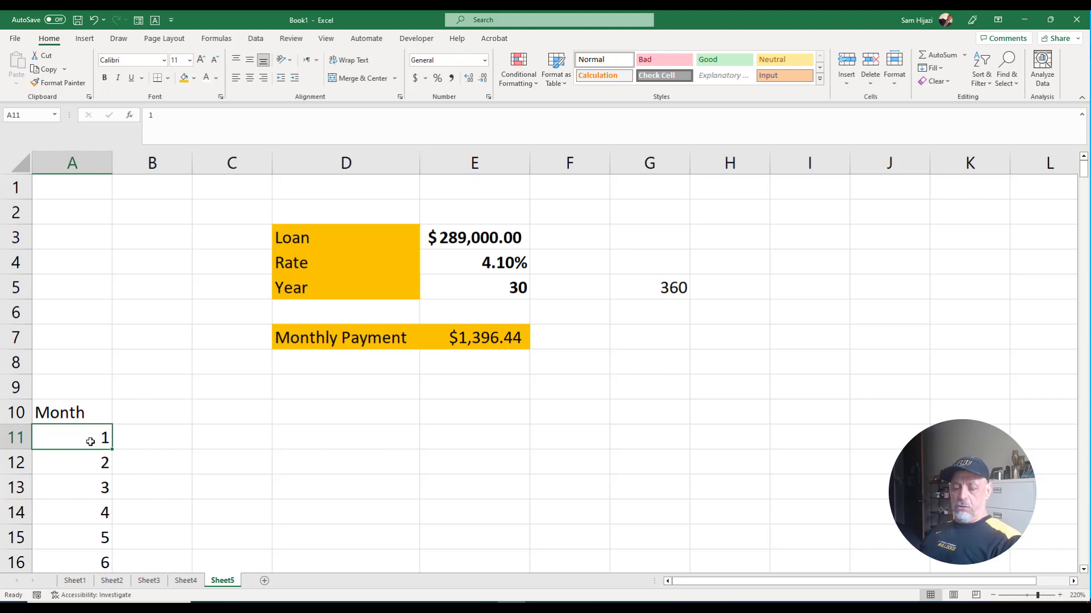
pyautogui.hotkey('ctrl', 'Down')
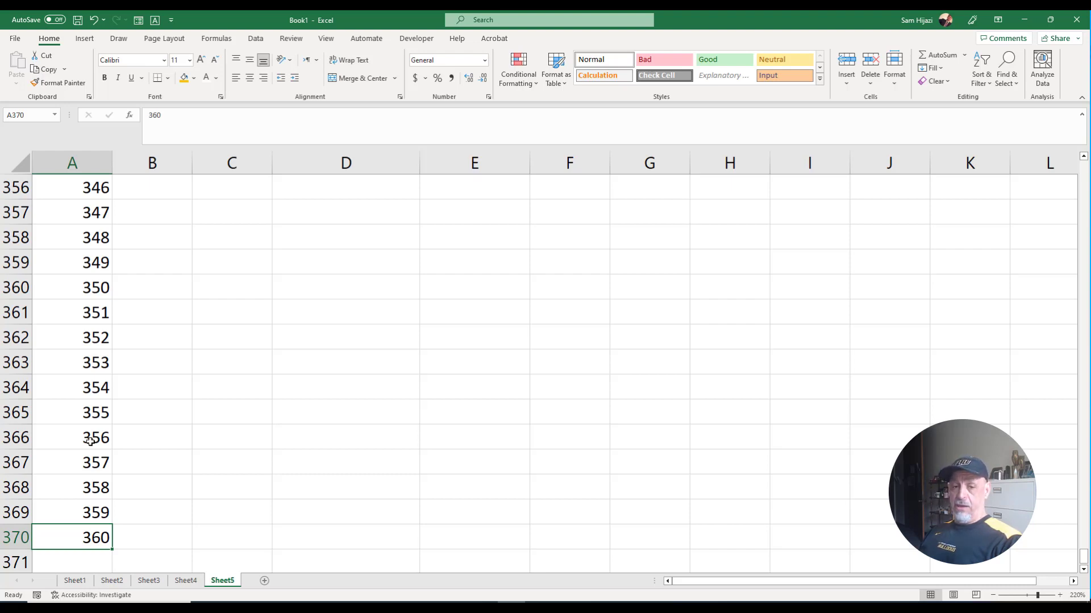
pyautogui.hotkey('ctrl', 'Up')
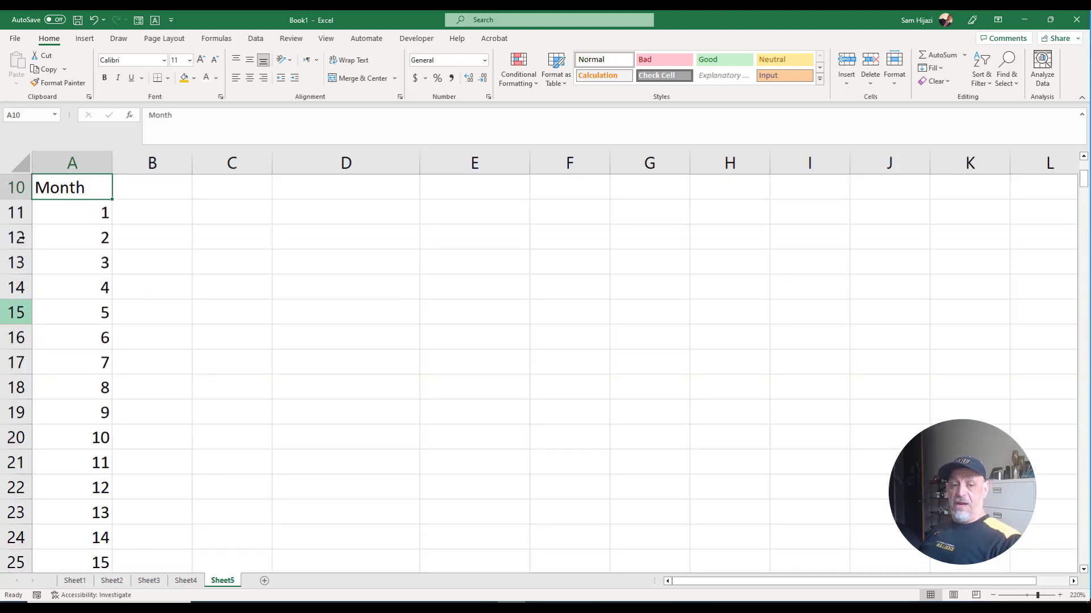
# Step: Apply the custom number format 000 to all the month numbers from A11 down to A370
pyautogui.click(69, 210)
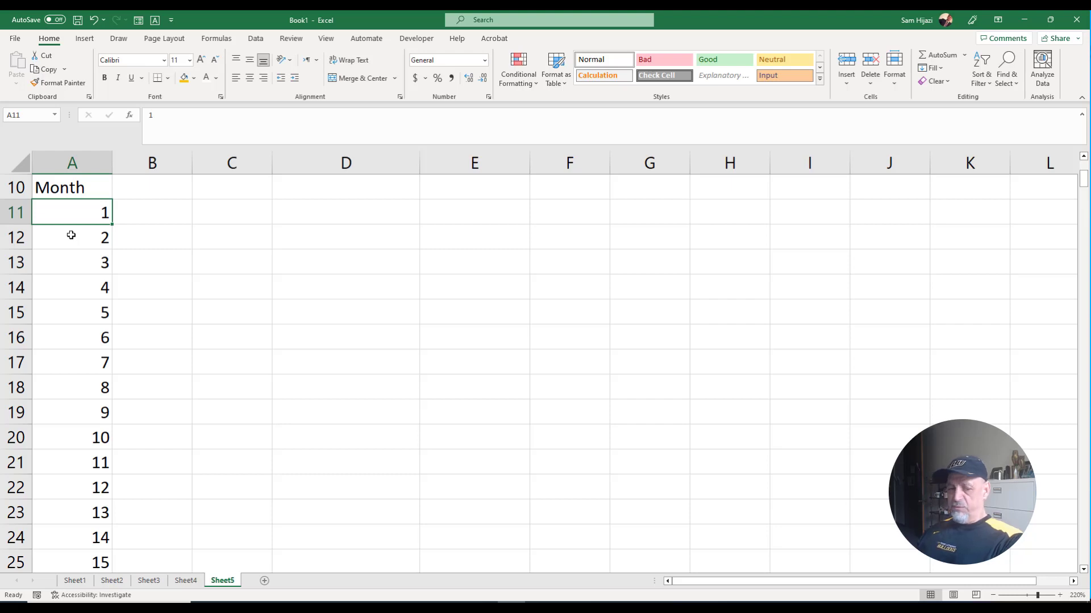
pyautogui.hotkey('ctrl', 'shift', 'Down')
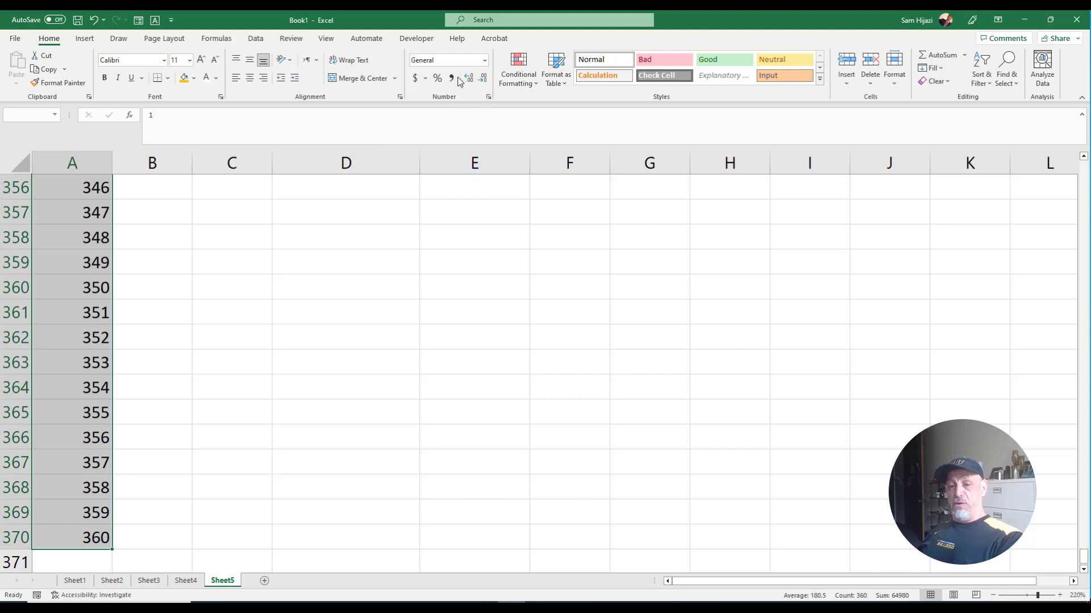
pyautogui.click(488, 97)
pyautogui.click(488, 100)
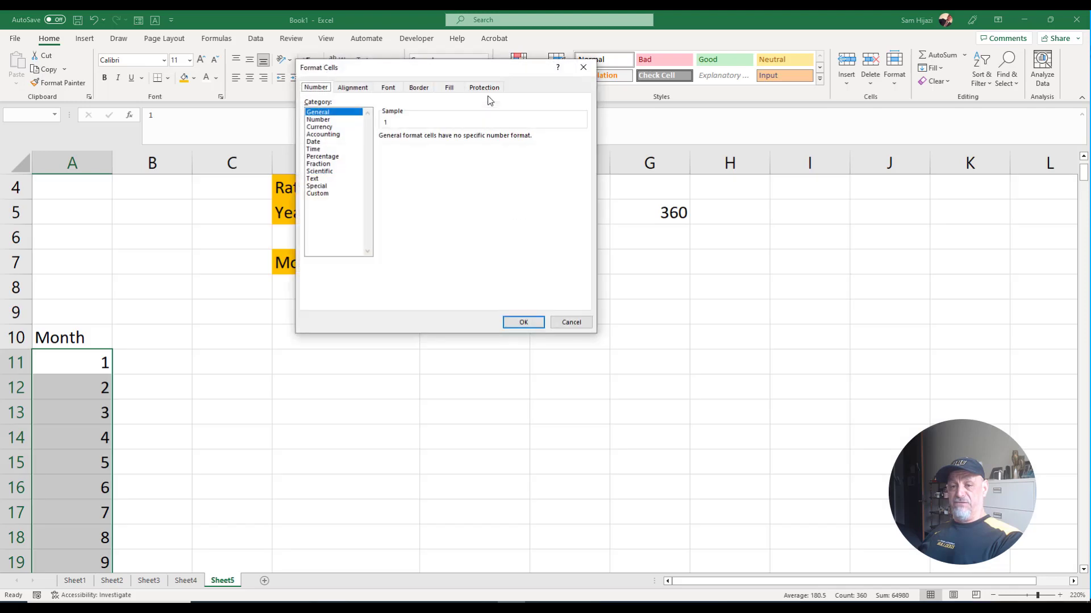
pyautogui.click(322, 193)
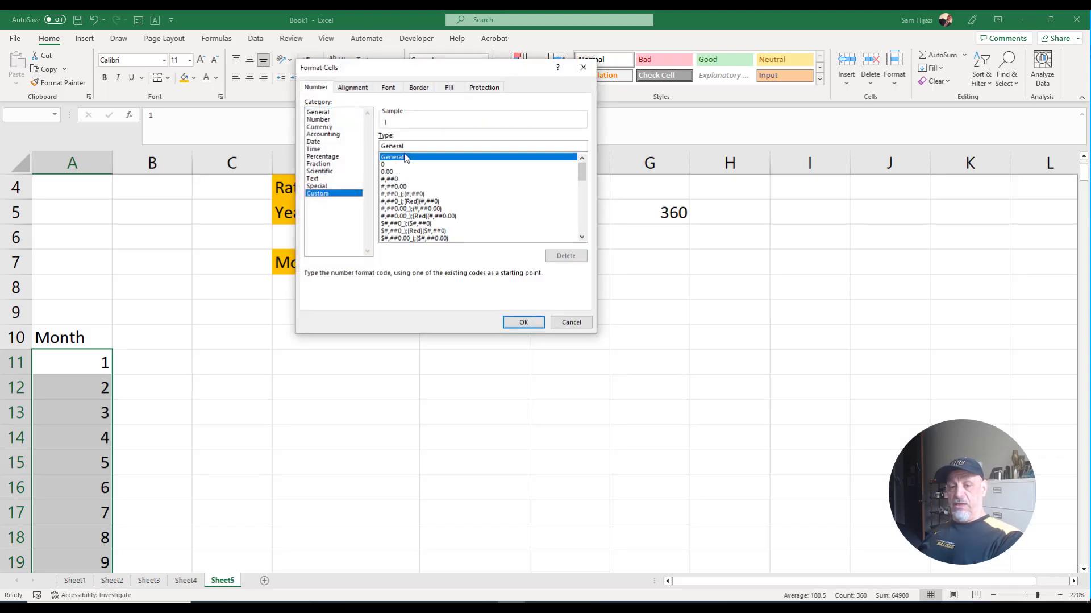
pyautogui.moveTo(400, 146); pyautogui.dragTo(375, 143)
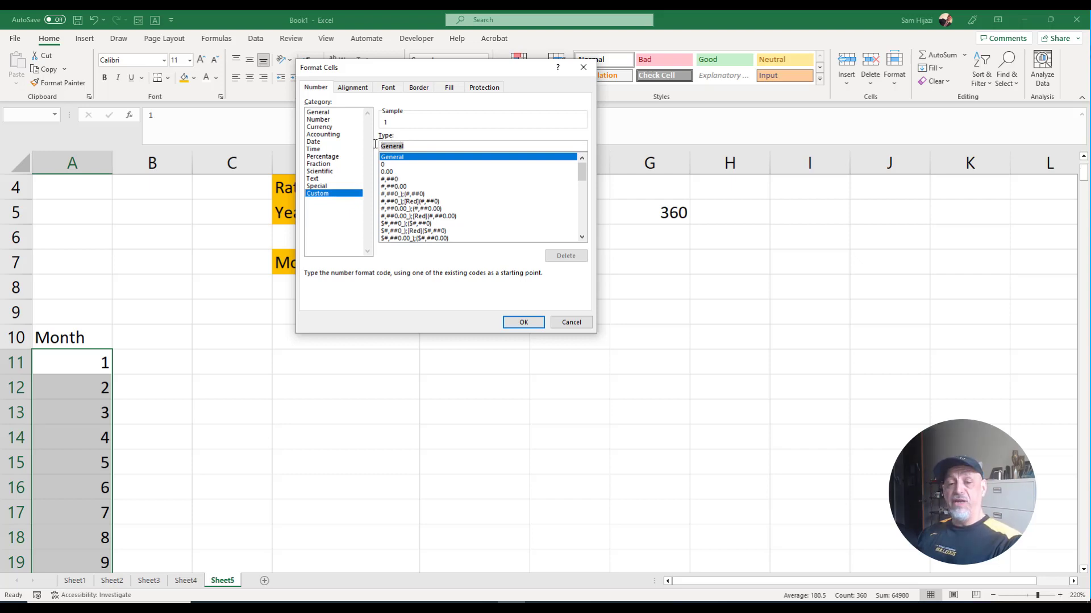
pyautogui.write('000')
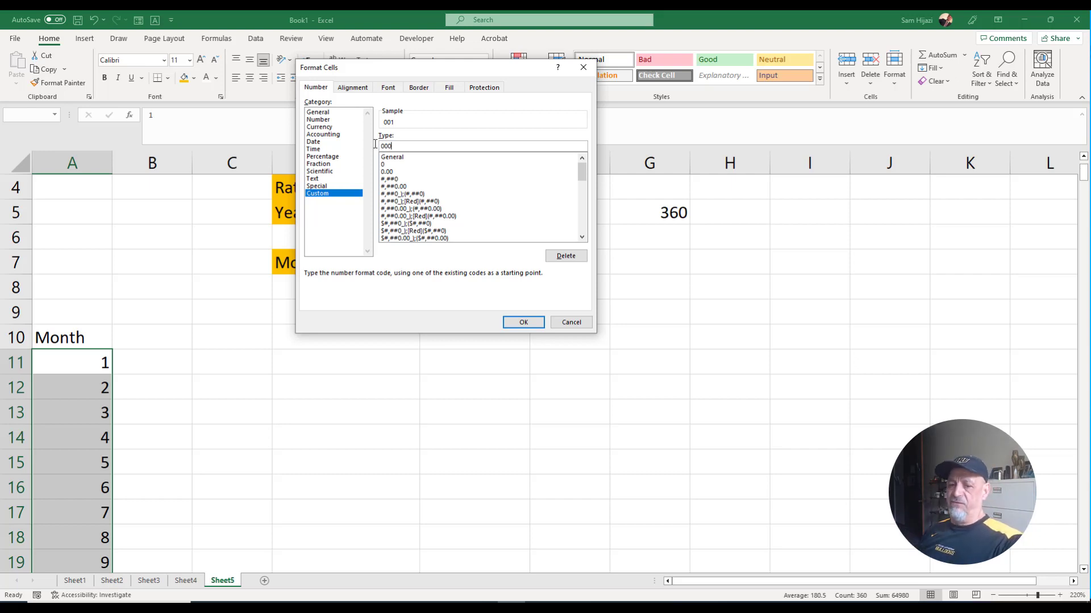
pyautogui.click(523, 322)
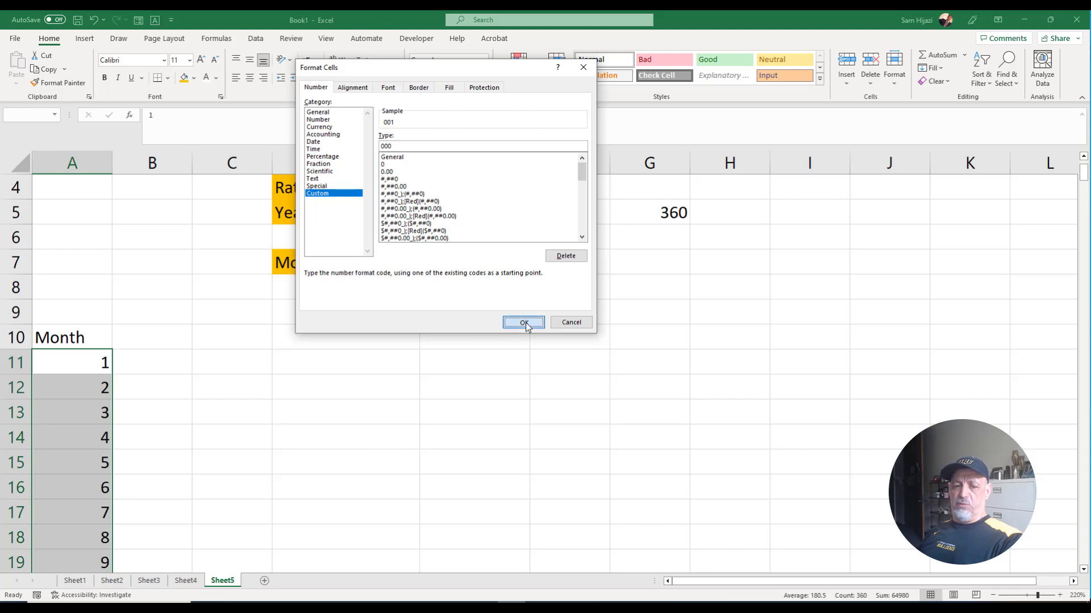
# Step: Center the month numbers horizontally in their cells
pyautogui.scroll(-7, 117, 382)
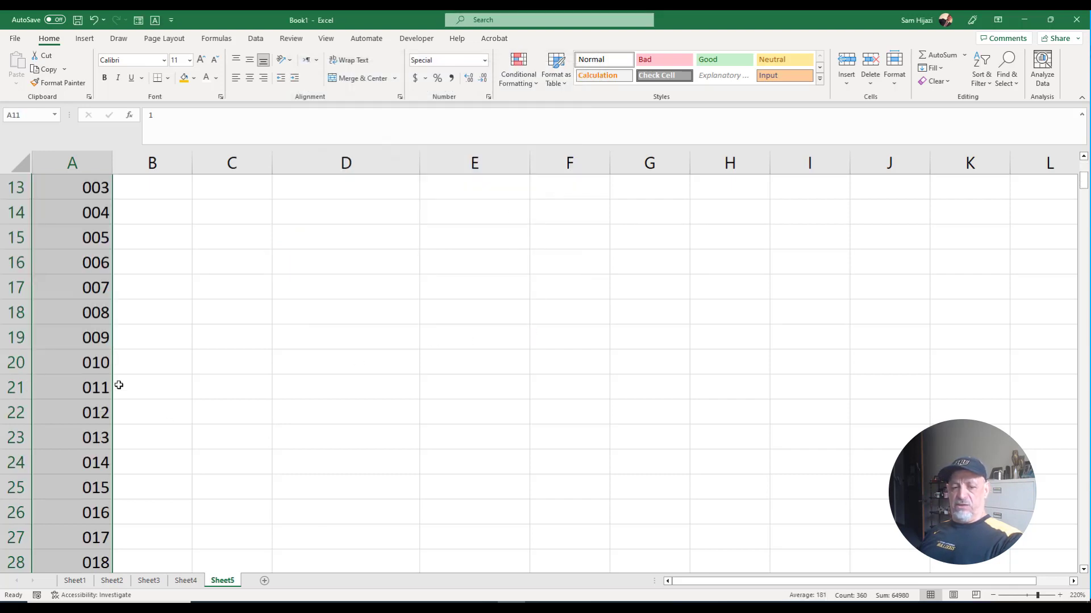
pyautogui.scroll(4, 108, 375)
pyautogui.scroll(4, 104, 367)
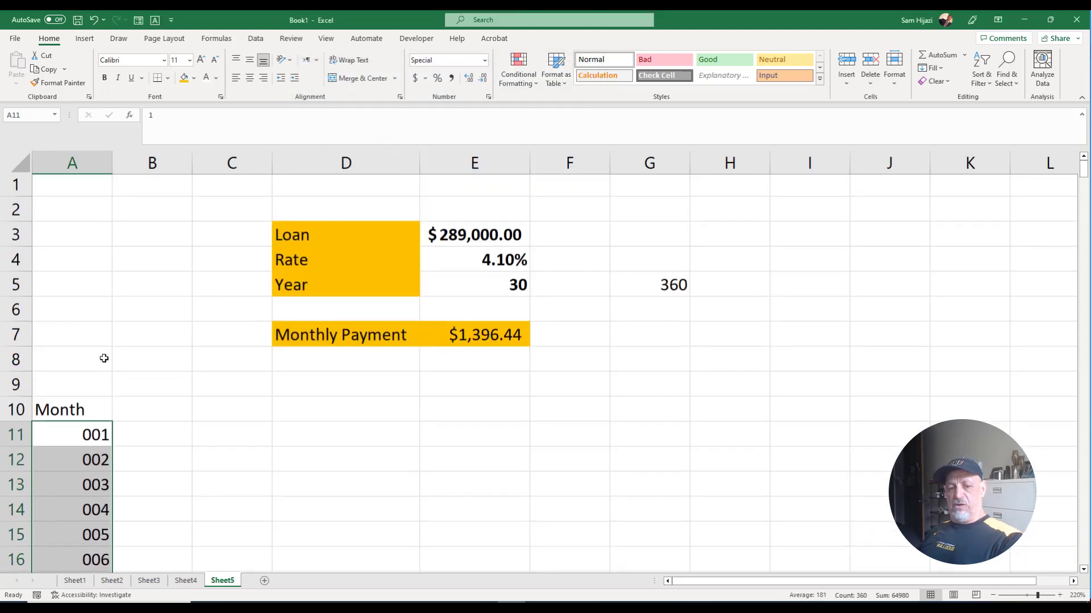
pyautogui.click(250, 78)
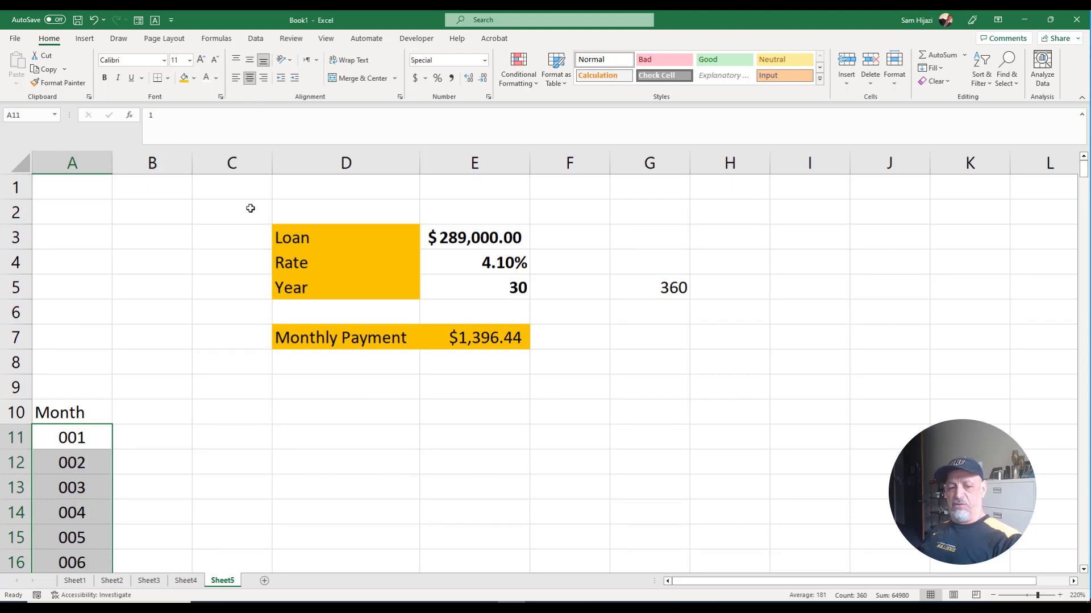
# Step: Enter the header Beginning Balance in B10, beside the Month header
pyautogui.click(159, 415)
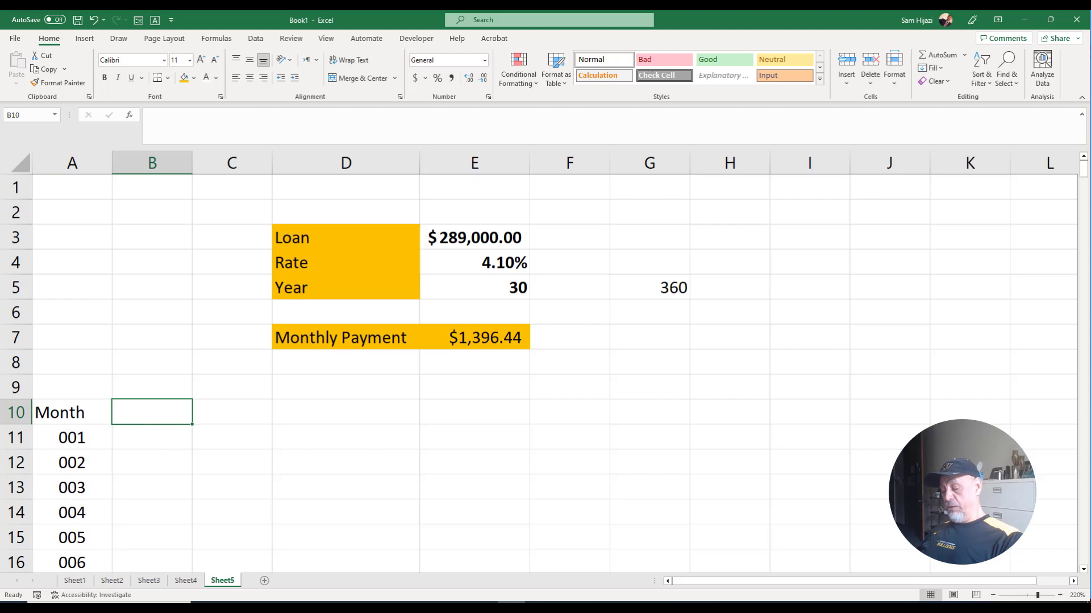
pyautogui.write('Be')
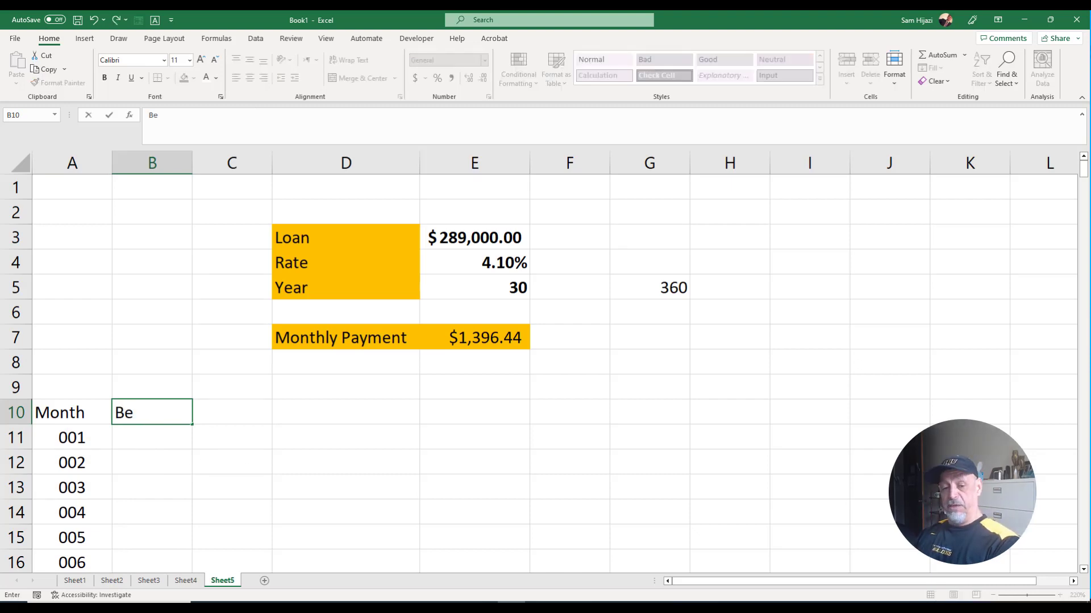
pyautogui.write('g')
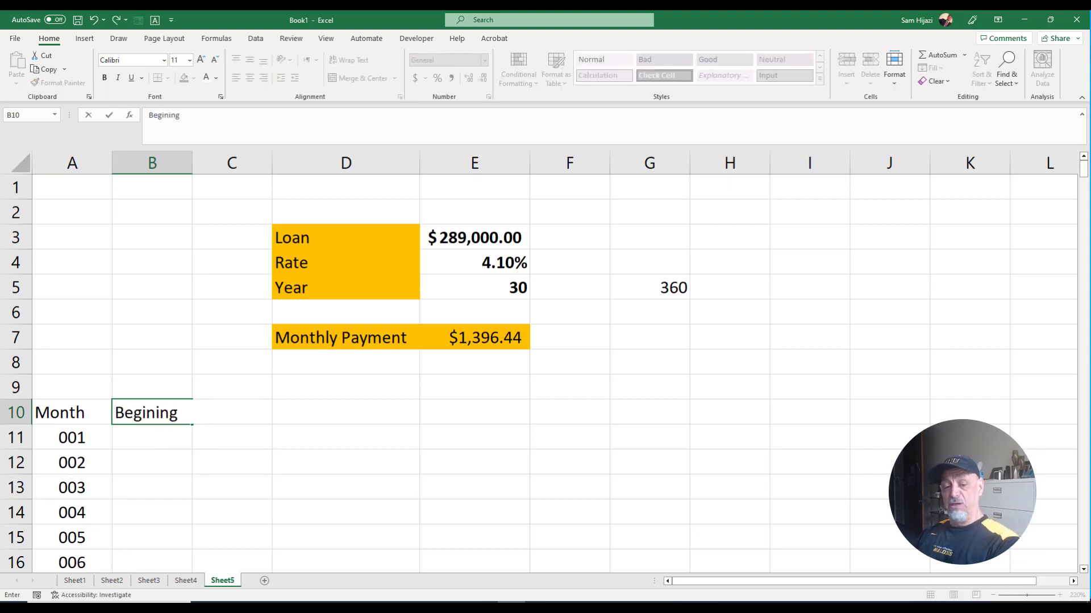
pyautogui.write('inning Bal')
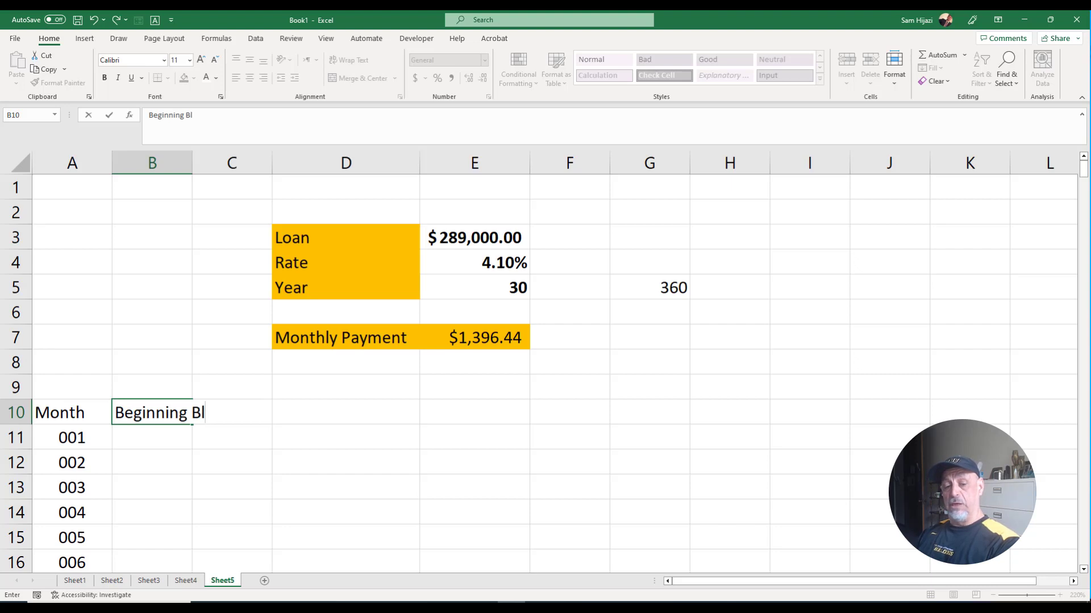
pyautogui.press('BackSpace')
pyautogui.write('alance')
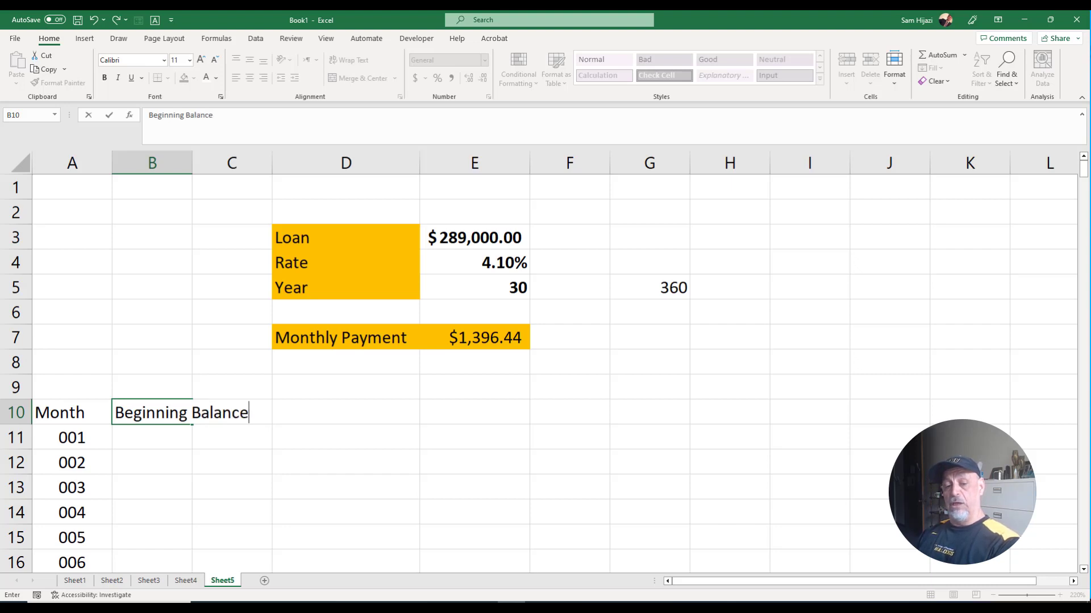
pyautogui.press('Tab')
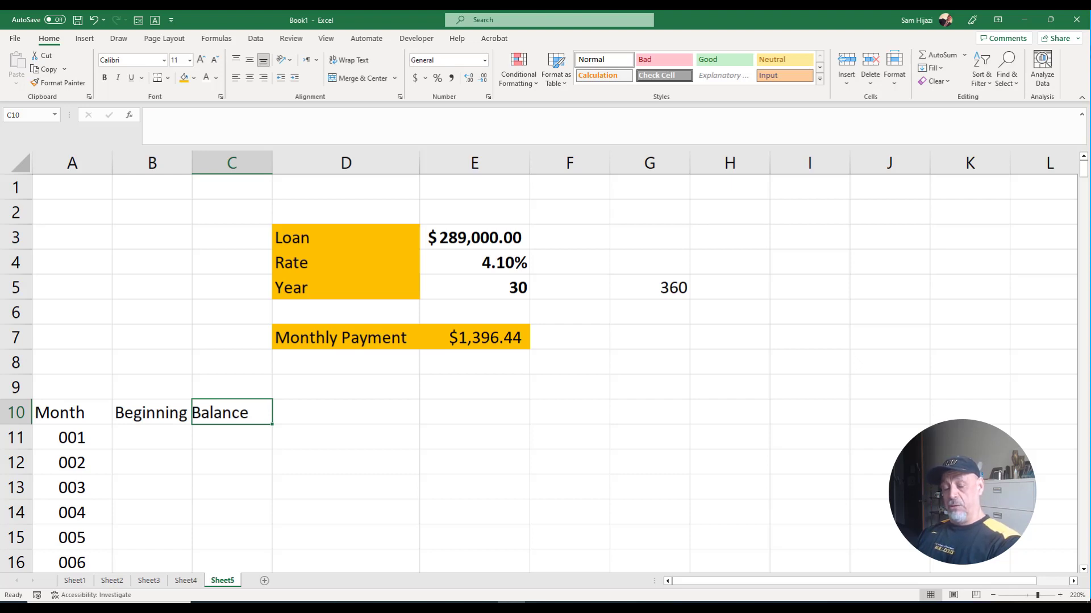
# Step: Enter the column headers PMT in C10 and Interest in D10
pyautogui.write('PMT')
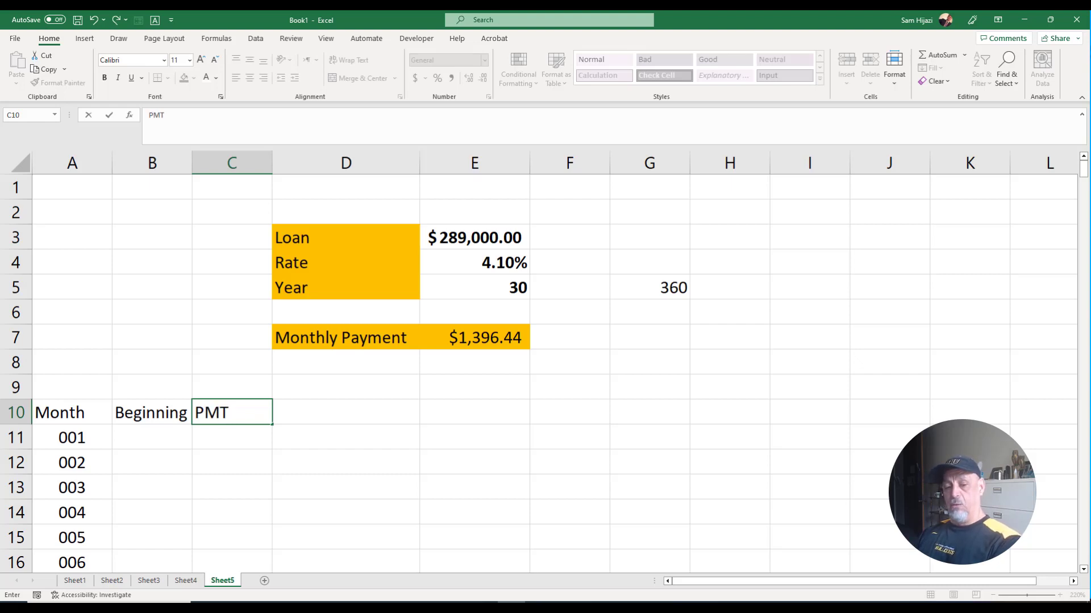
pyautogui.press('Tab')
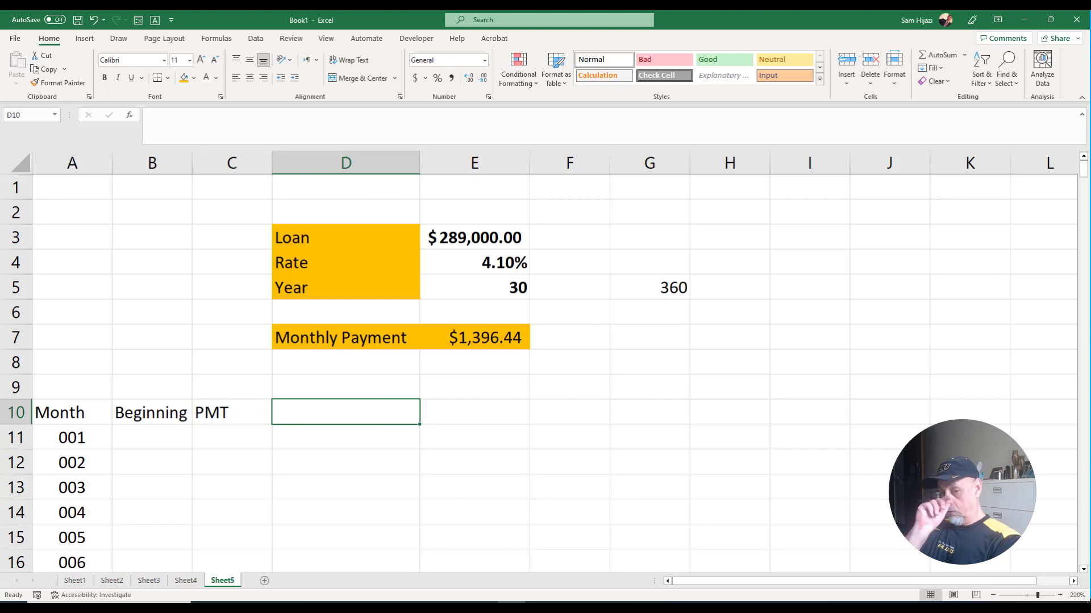
pyautogui.write('In')
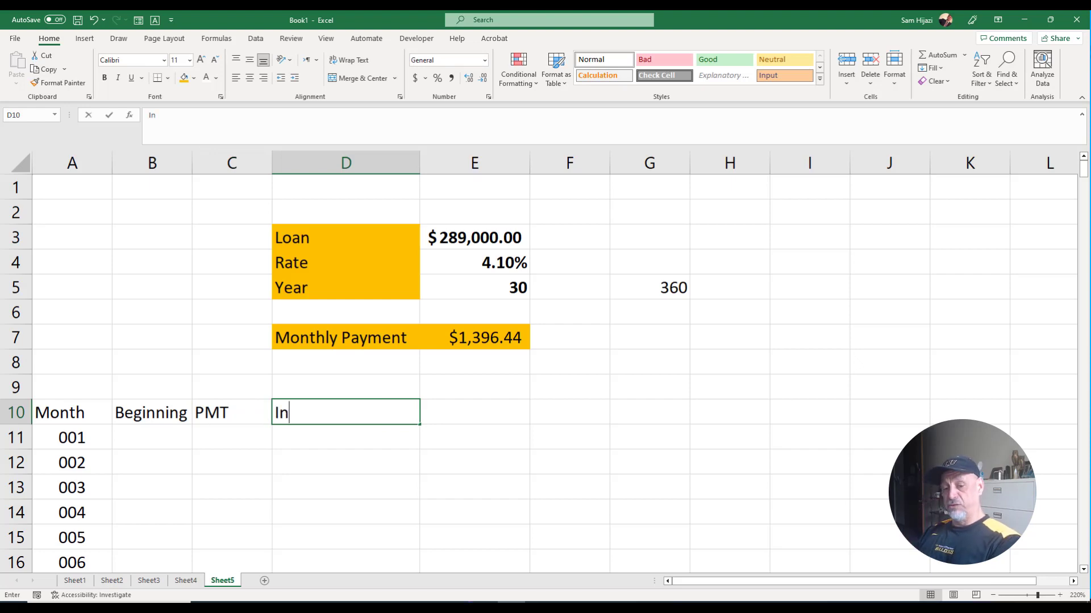
pyautogui.write('tere')
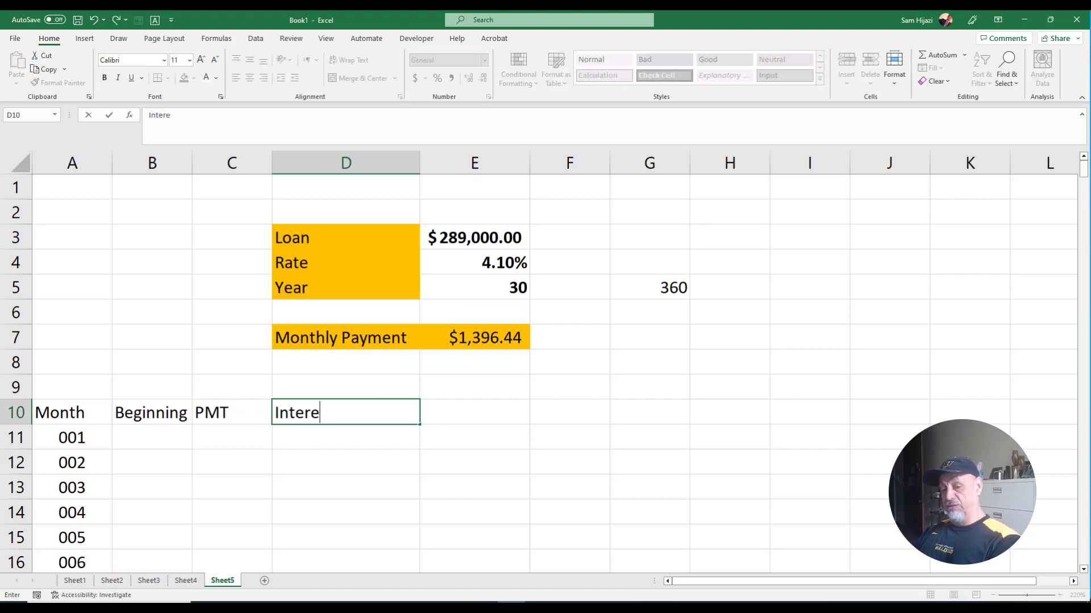
pyautogui.write('st')
pyautogui.press('Tab')
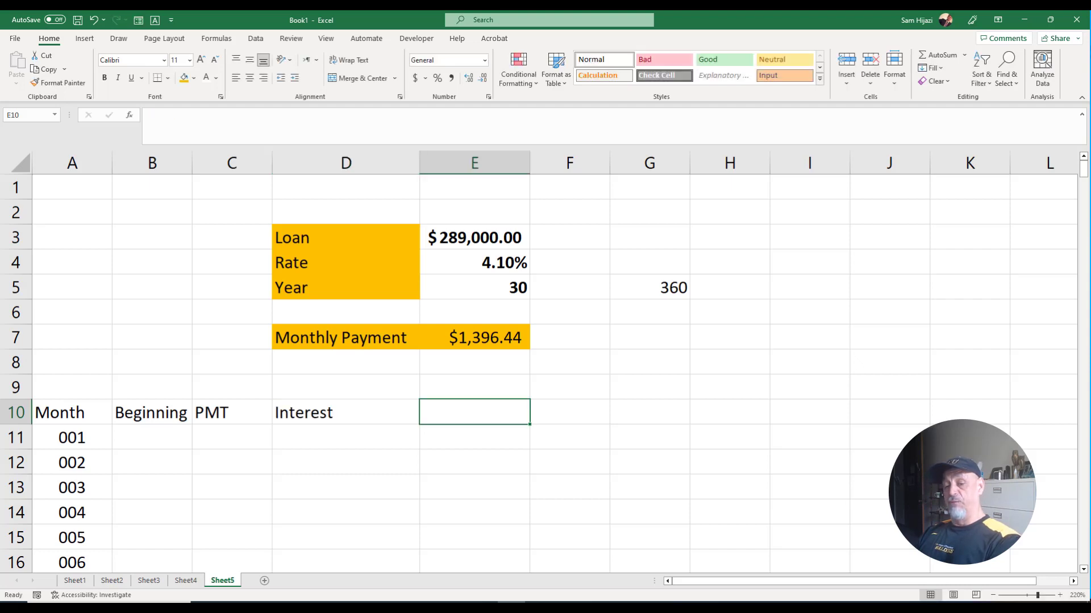
# Step: Enter the column headers Principal in E10 and Ending Balance in F10
pyautogui.write('Principal')
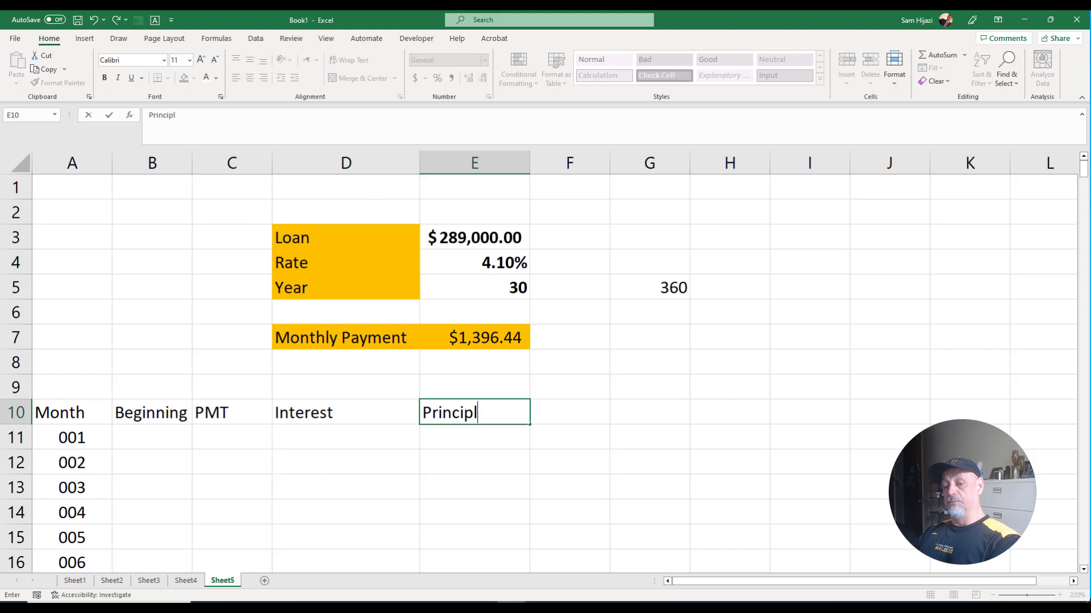
pyautogui.press('BackSpace')
pyautogui.write('al')
pyautogui.press('Tab')
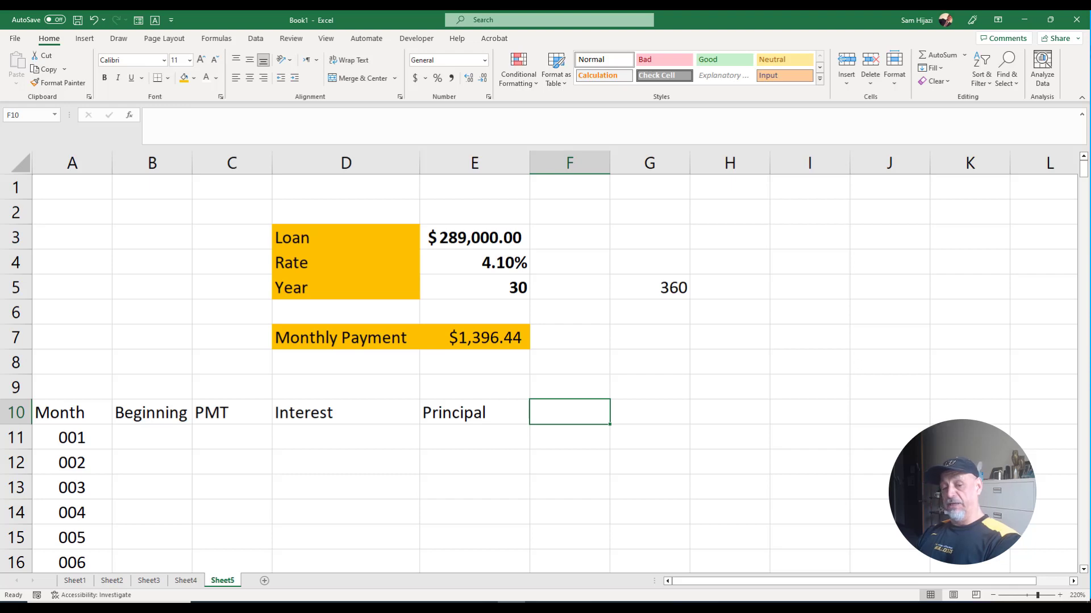
pyautogui.write('Ending')
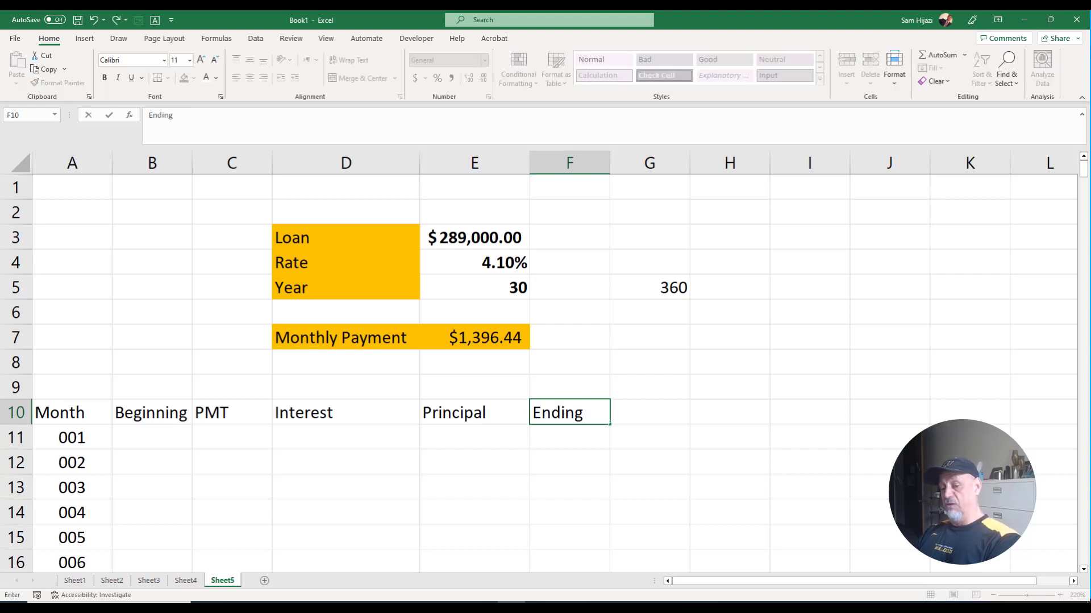
pyautogui.write(' Balance')
pyautogui.press('Return')
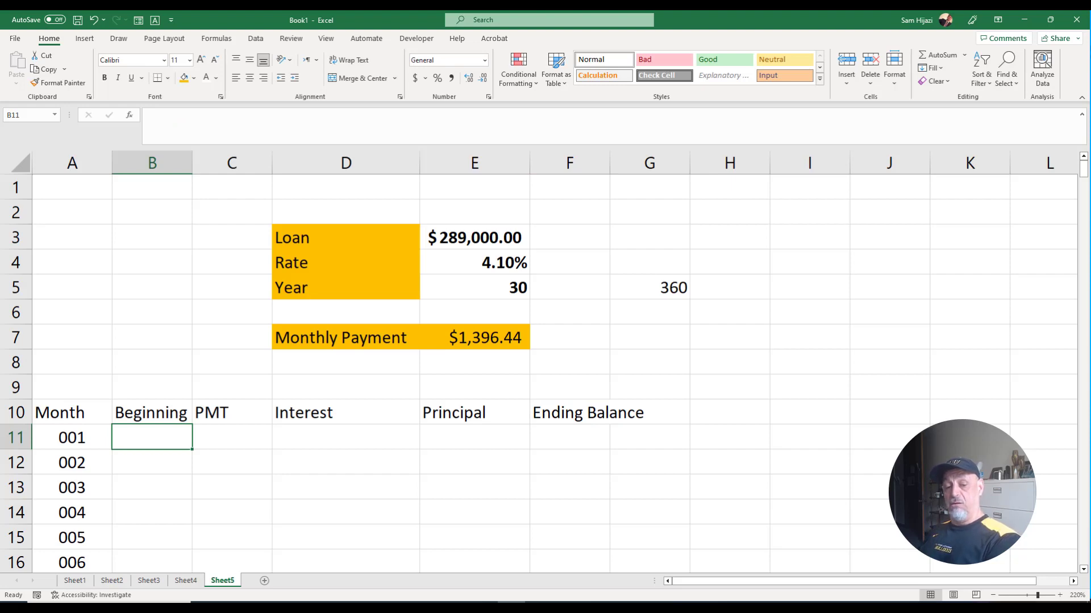
# Step: Format the header cells A10:F10 with wrapped text, an orange fill and bold type
pyautogui.moveTo(60, 411); pyautogui.dragTo(598, 419)
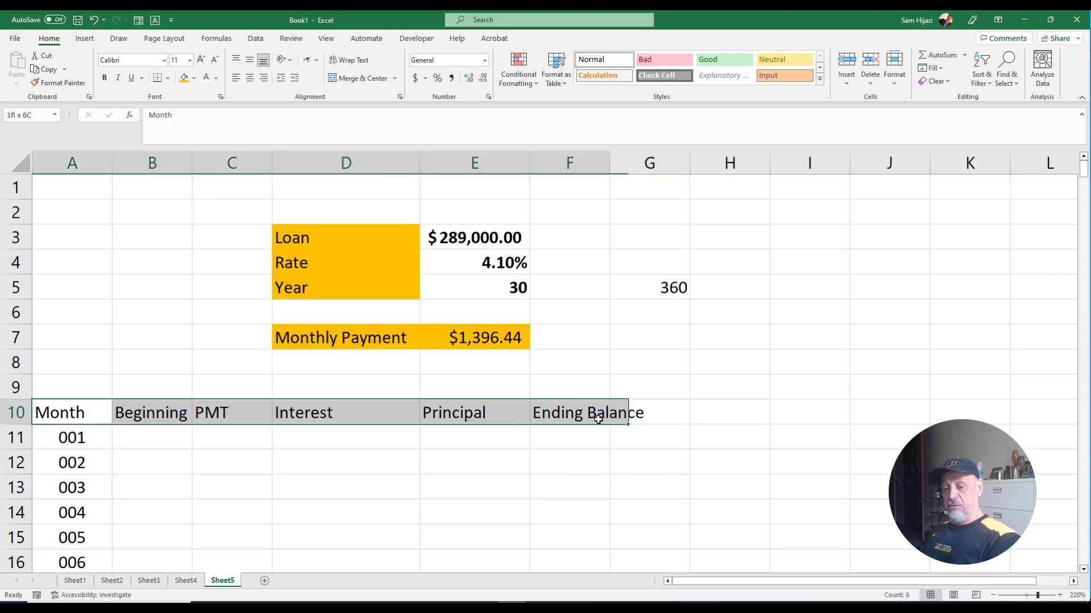
pyautogui.click(352, 60)
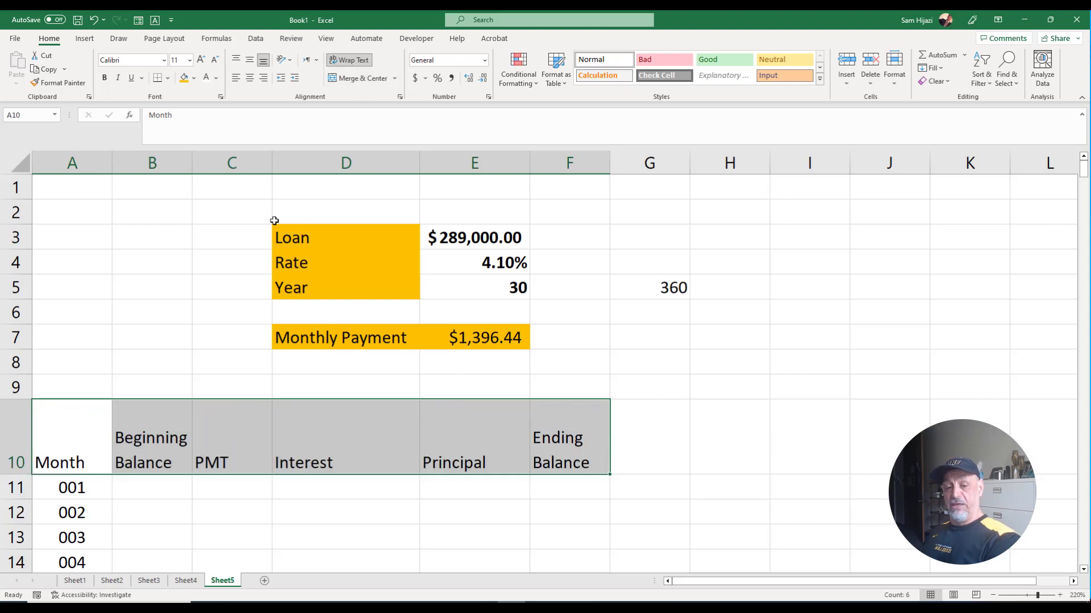
pyautogui.click(184, 80)
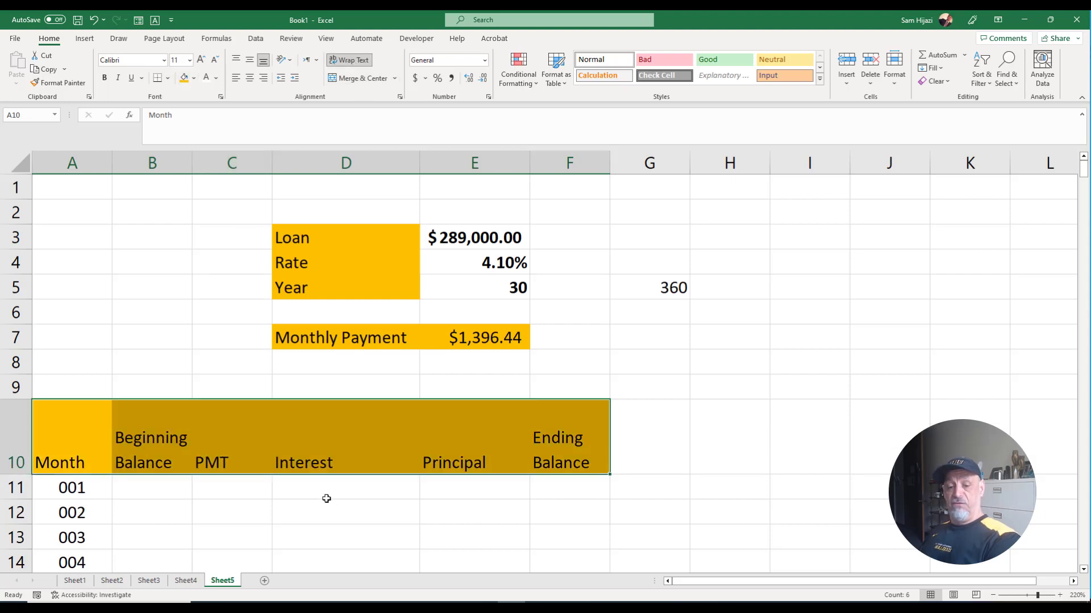
pyautogui.click(104, 79)
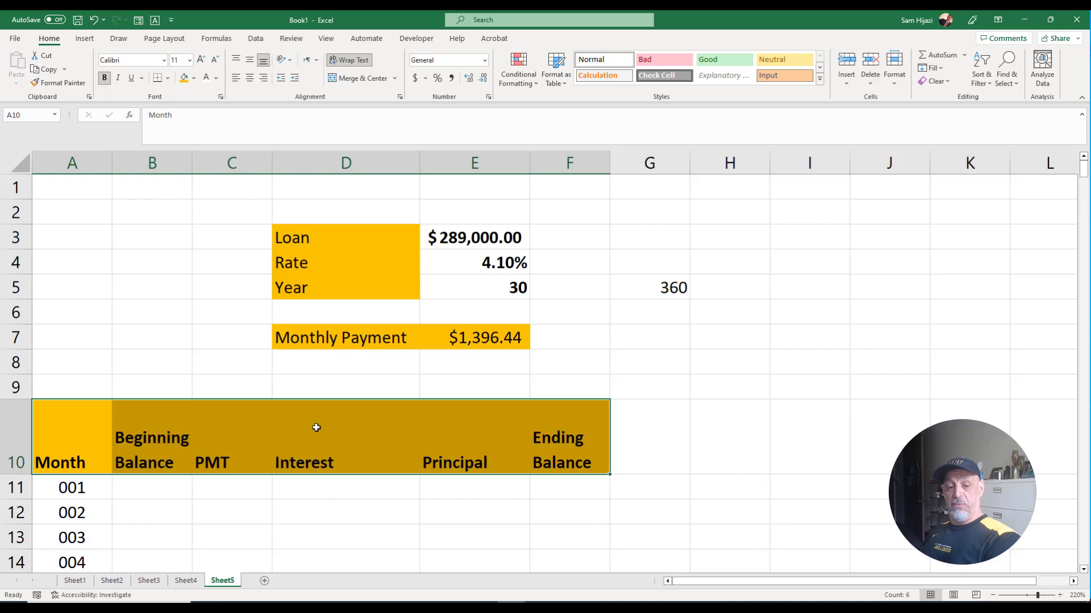
# Step: Set the first month's beginning balance in B11 to the loan amount with the formula =E3
pyautogui.scroll(-2, 403, 531)
pyautogui.scroll(1, 402, 530)
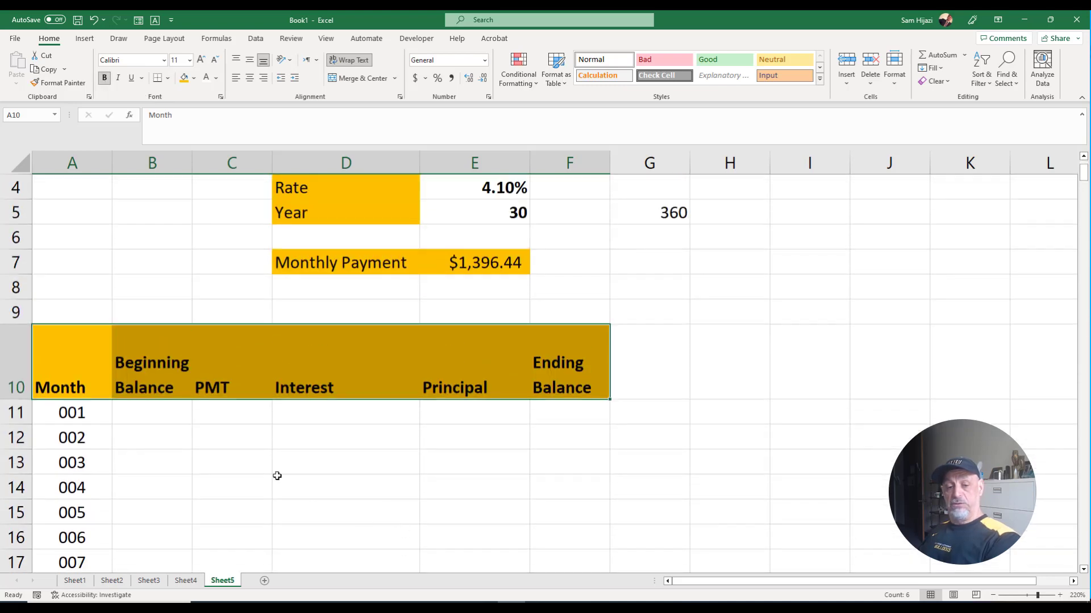
pyautogui.click(150, 414)
pyautogui.scroll(1, 210, 436)
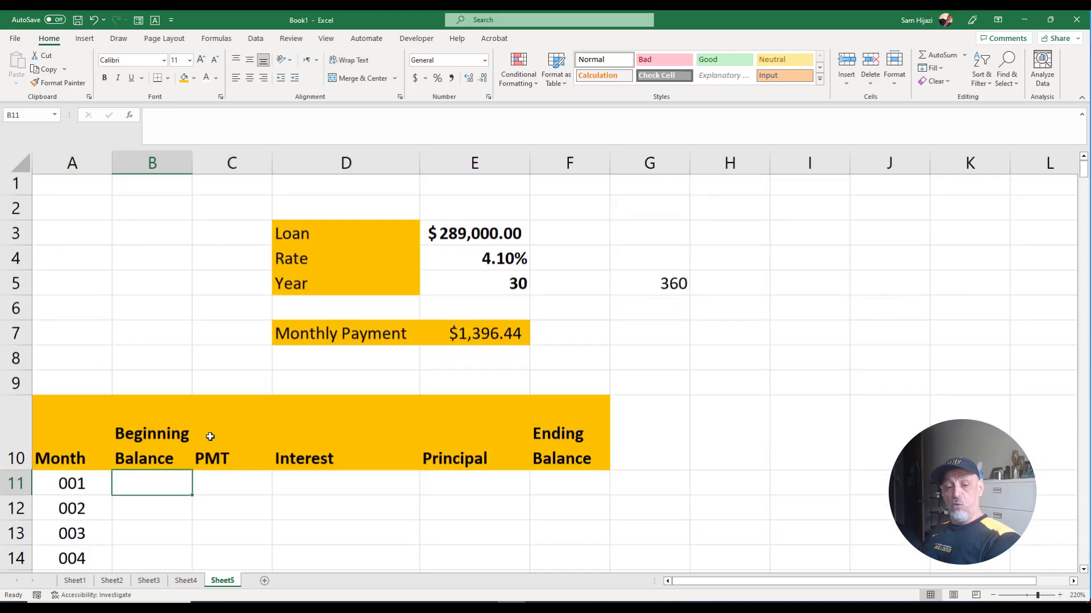
pyautogui.write('=')
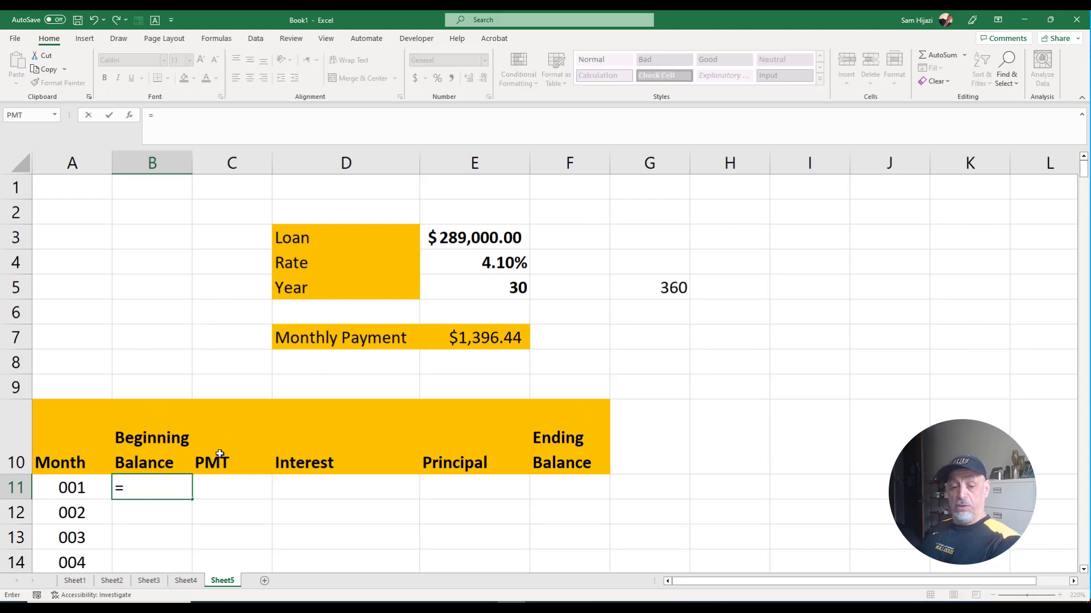
pyautogui.click(471, 239)
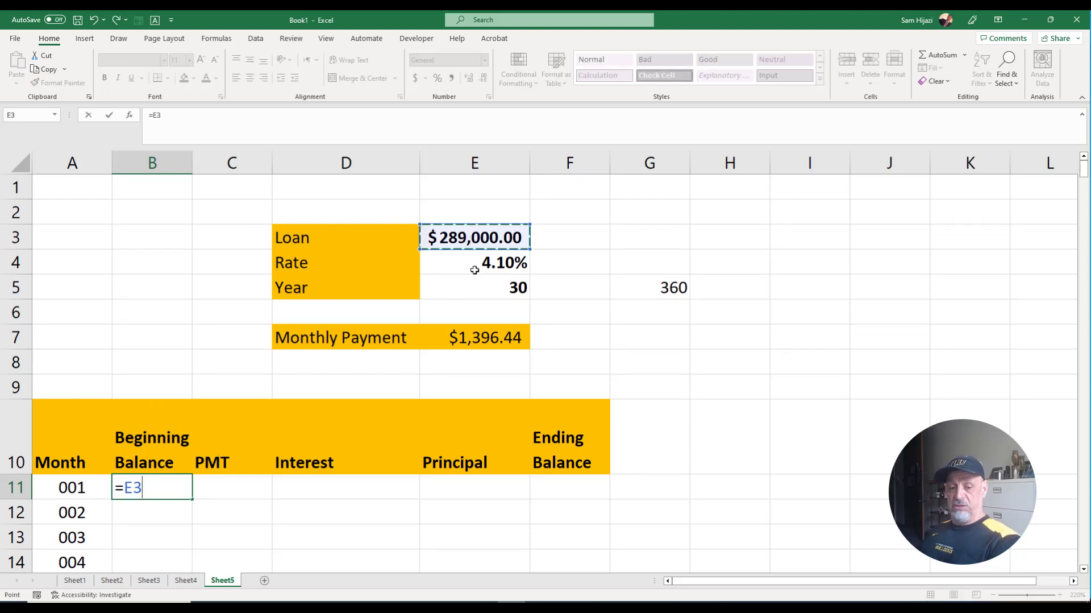
pyautogui.press('Tab')
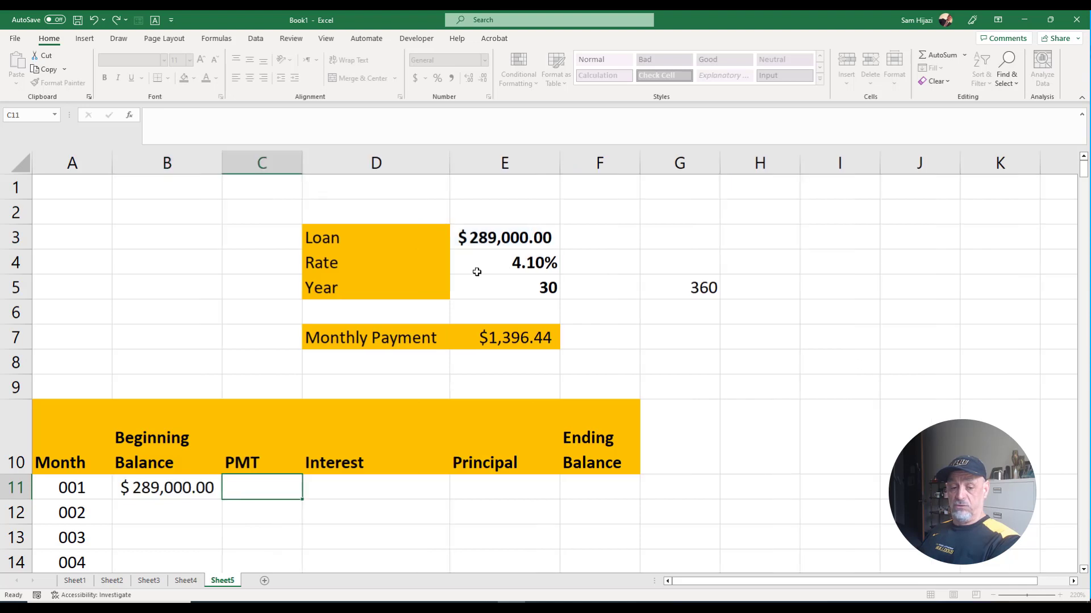
pyautogui.click(189, 497)
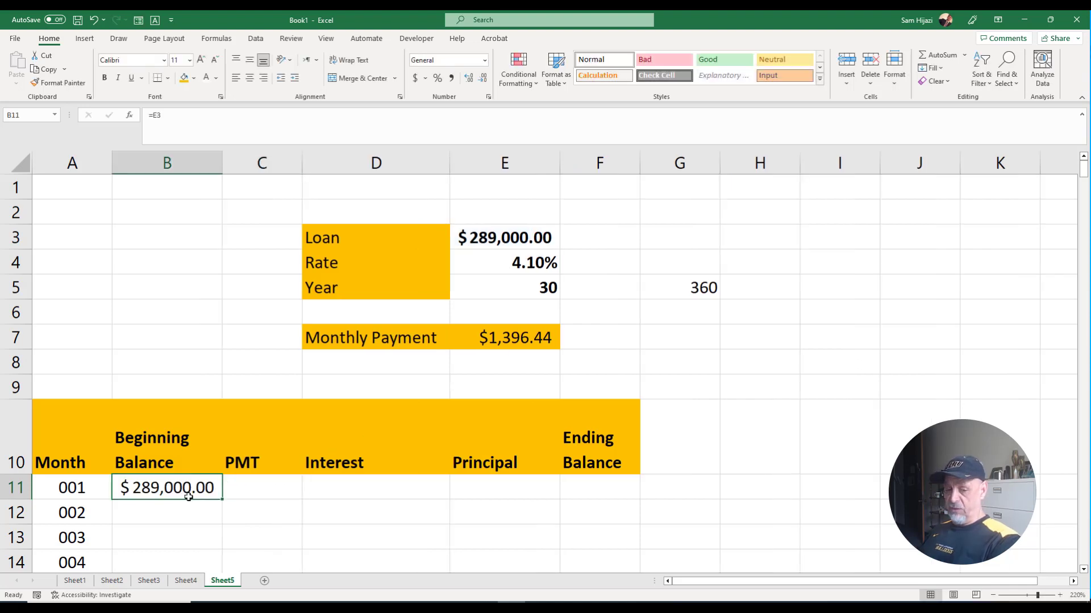
# Step: Link the first month's PMT cell C11 to the monthly payment with the absolute reference =$E$7
pyautogui.click(238, 488)
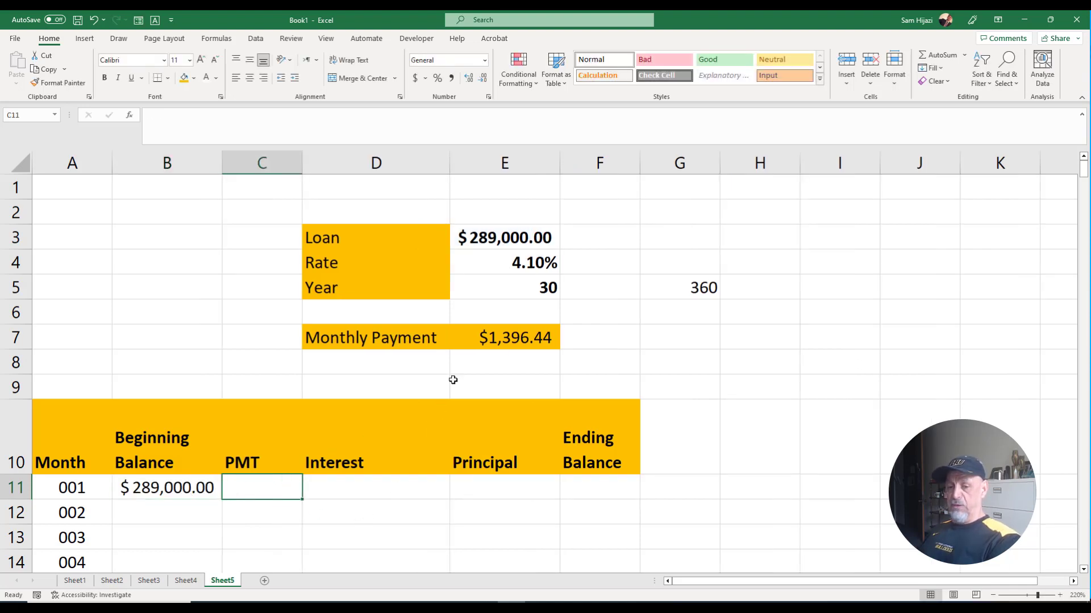
pyautogui.click(520, 337)
pyautogui.click(234, 486)
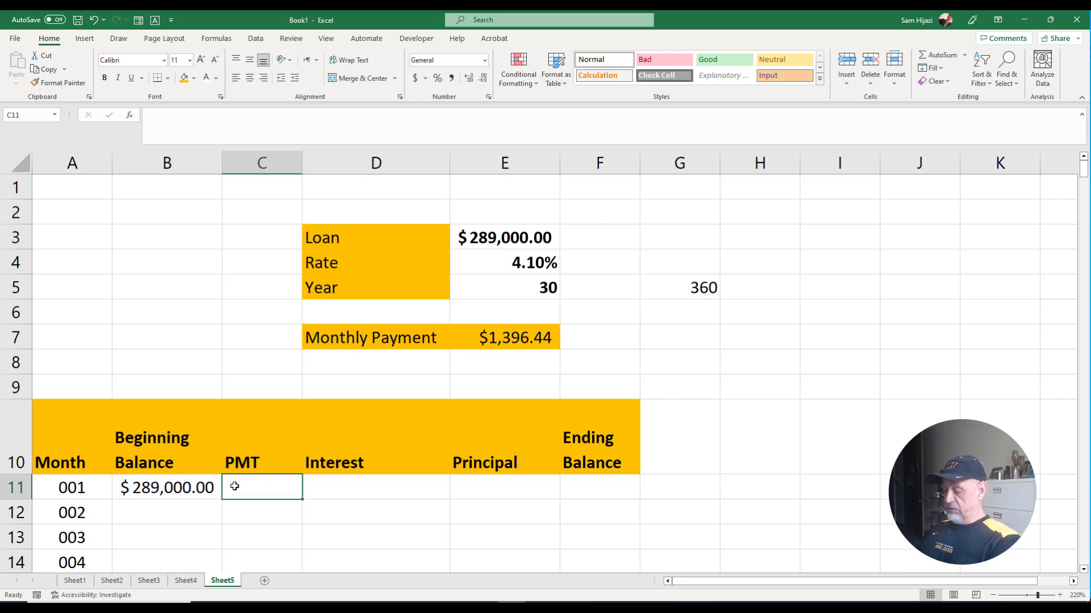
pyautogui.write('=')
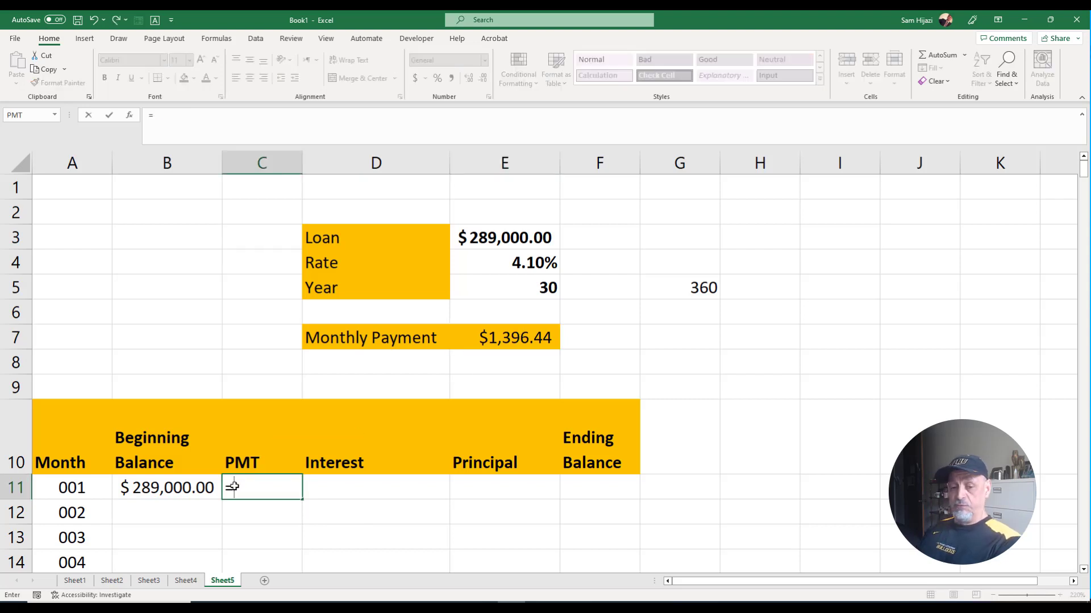
pyautogui.click(481, 337)
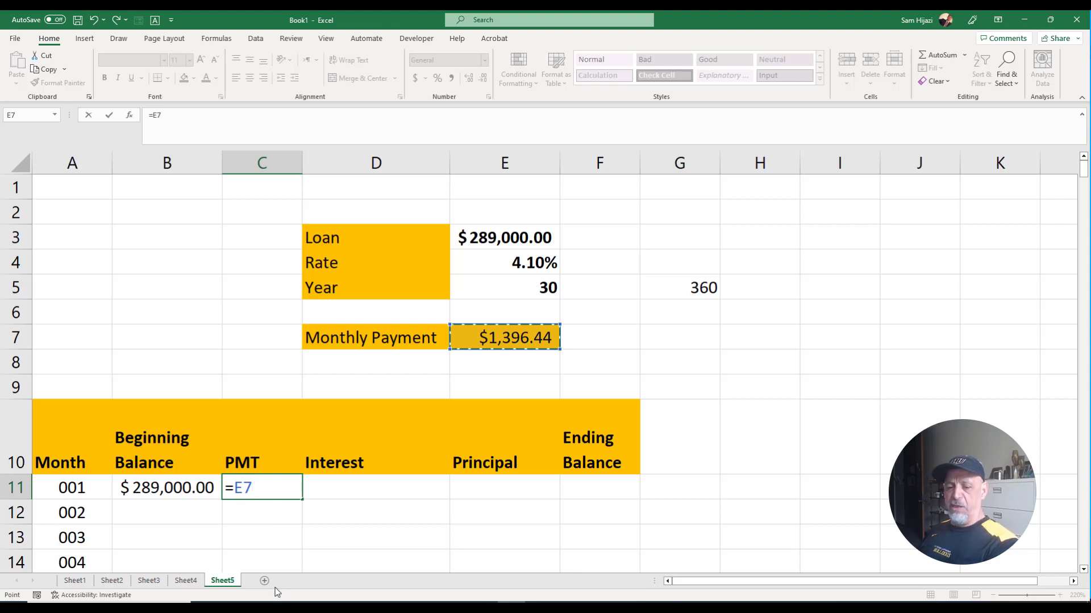
pyautogui.press('F4')
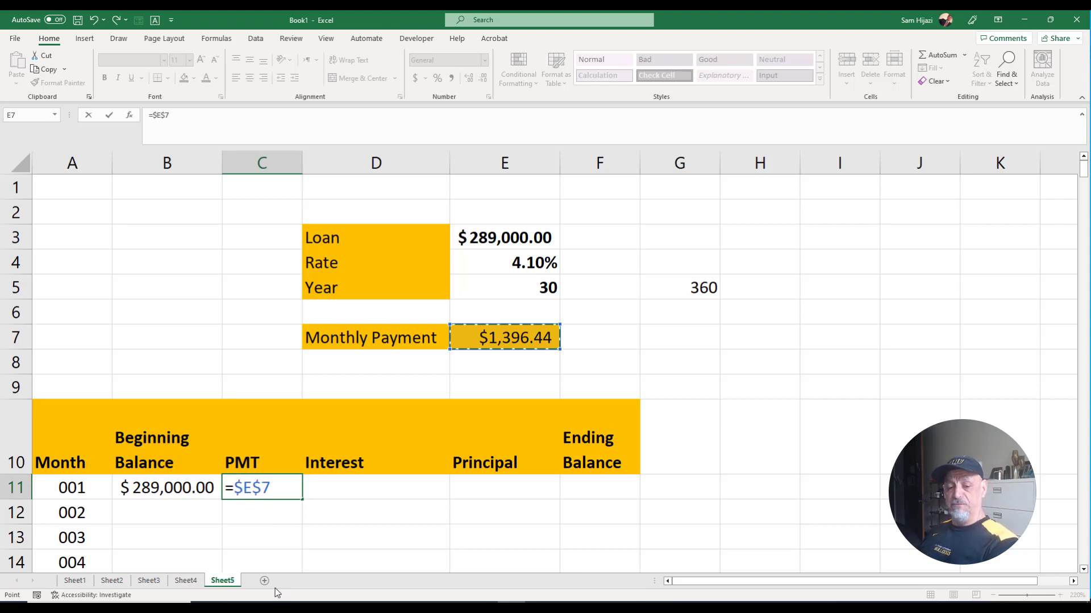
pyautogui.click(368, 488)
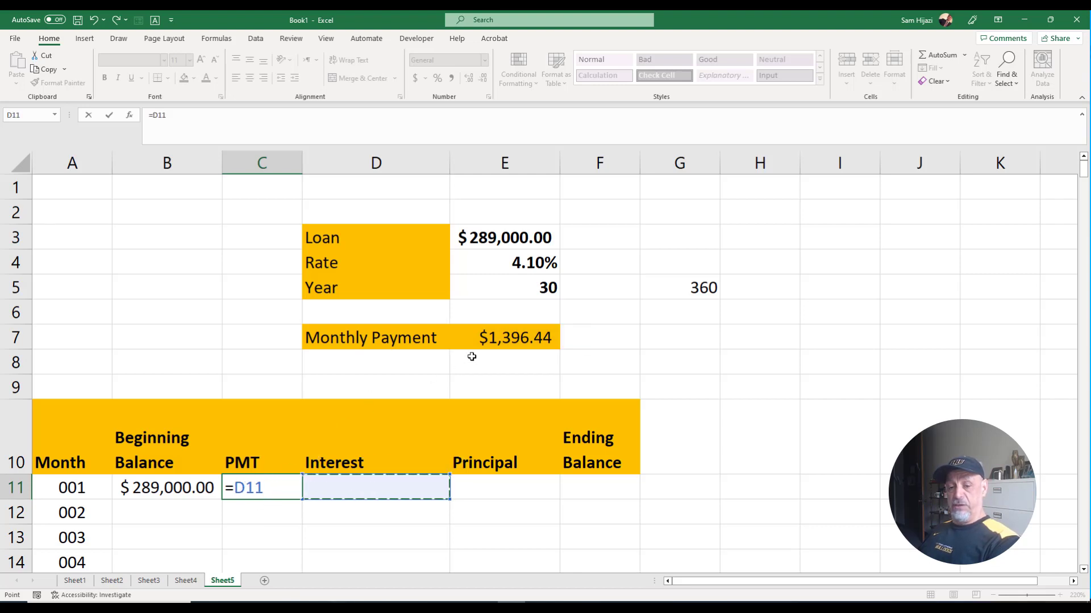
pyautogui.click(492, 337)
pyautogui.press('F4')
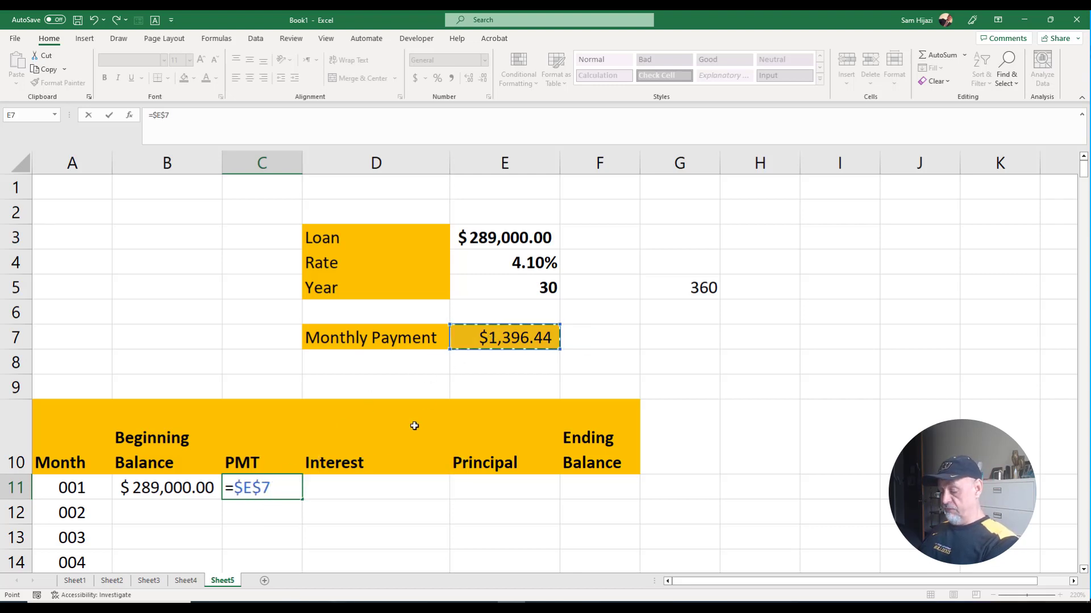
pyautogui.press('Return')
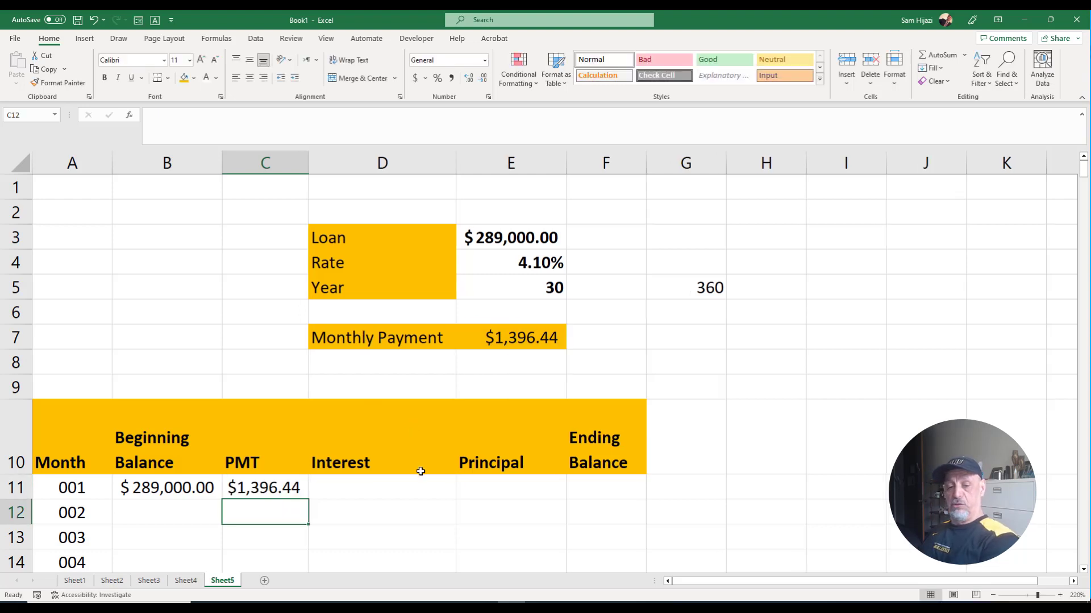
# Step: Calculate the first month's interest in D11 with the formula =B11*($E$4/12)
pyautogui.click(348, 494)
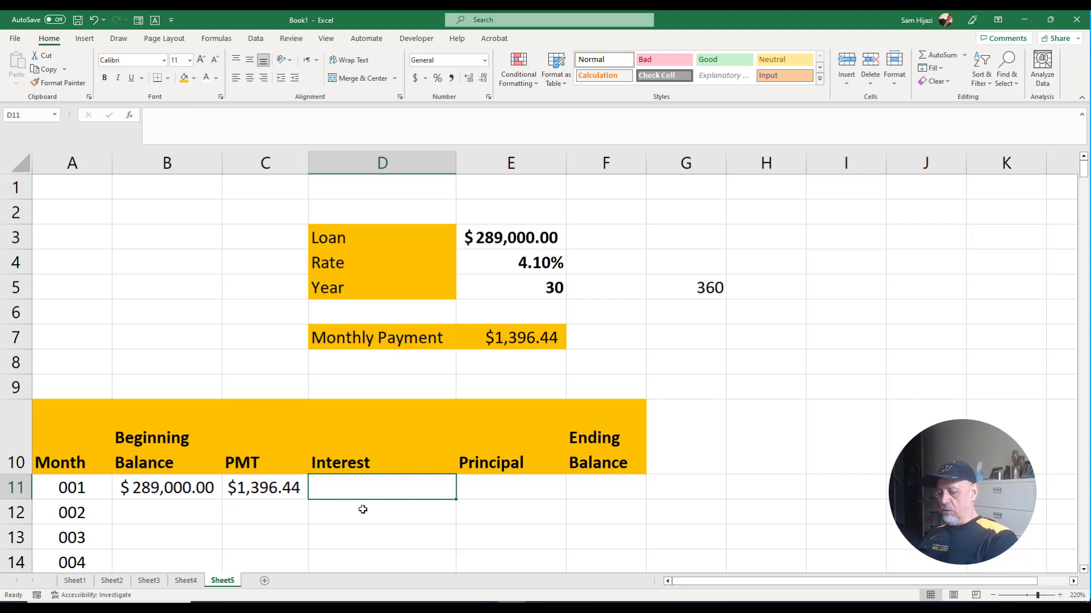
pyautogui.write('=')
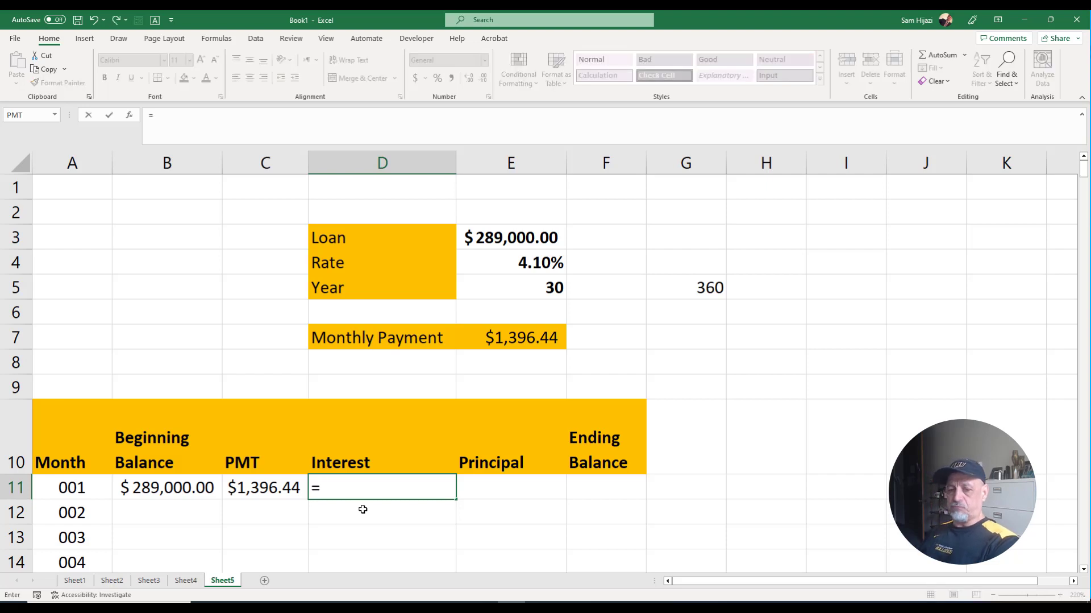
pyautogui.click(196, 488)
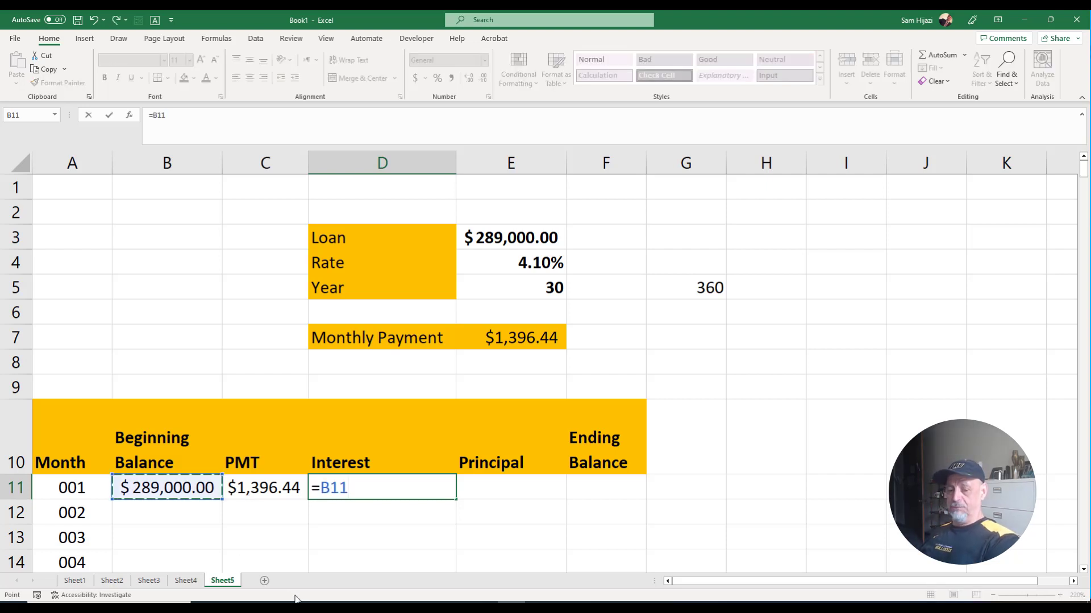
pyautogui.write('*(')
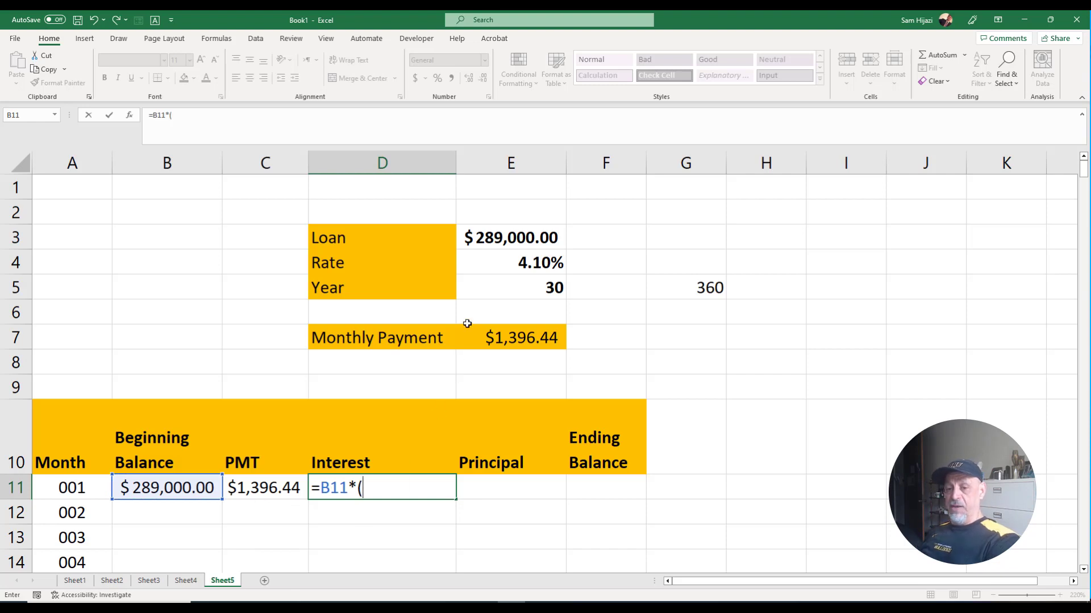
pyautogui.click(498, 264)
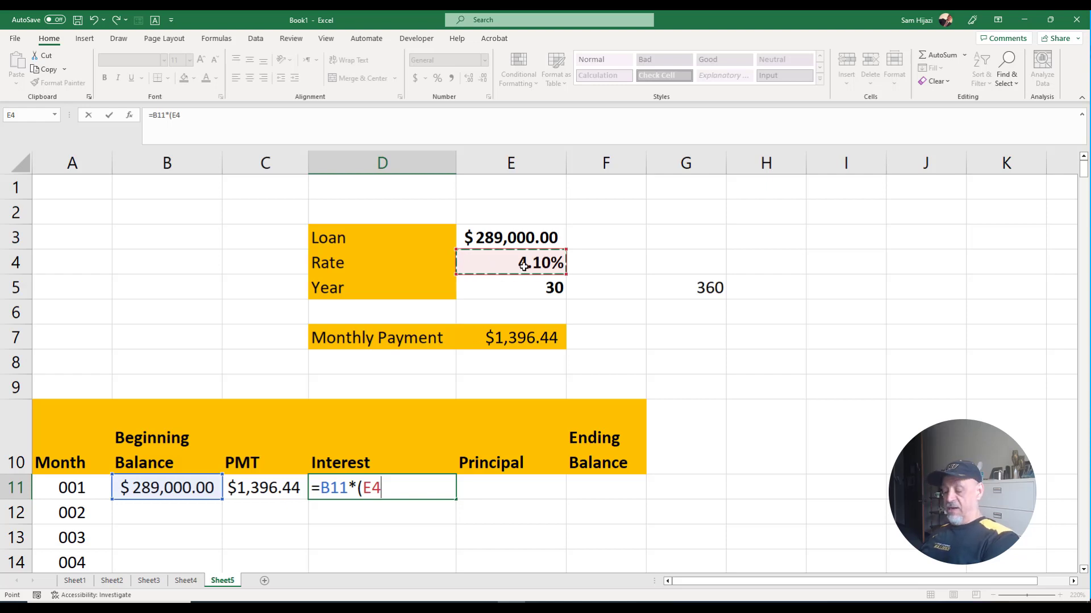
pyautogui.press('F4')
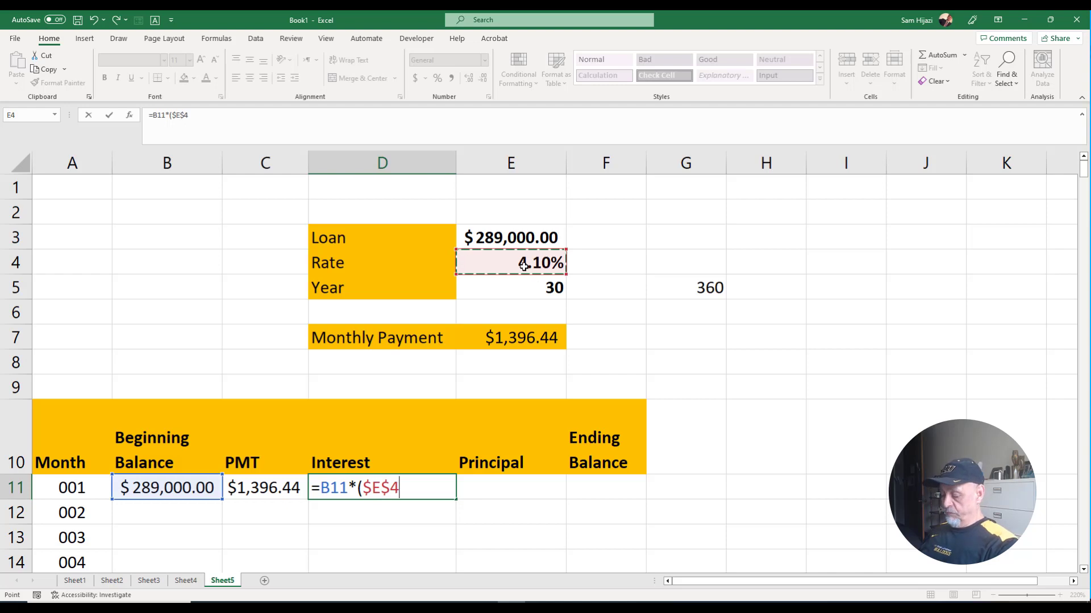
pyautogui.write('/12')
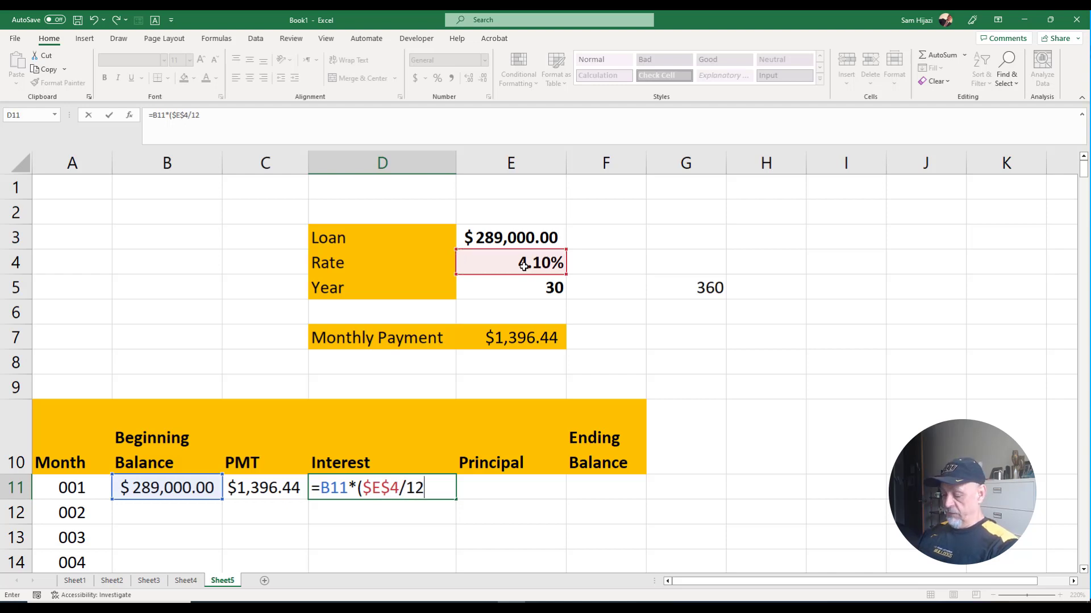
pyautogui.write(')')
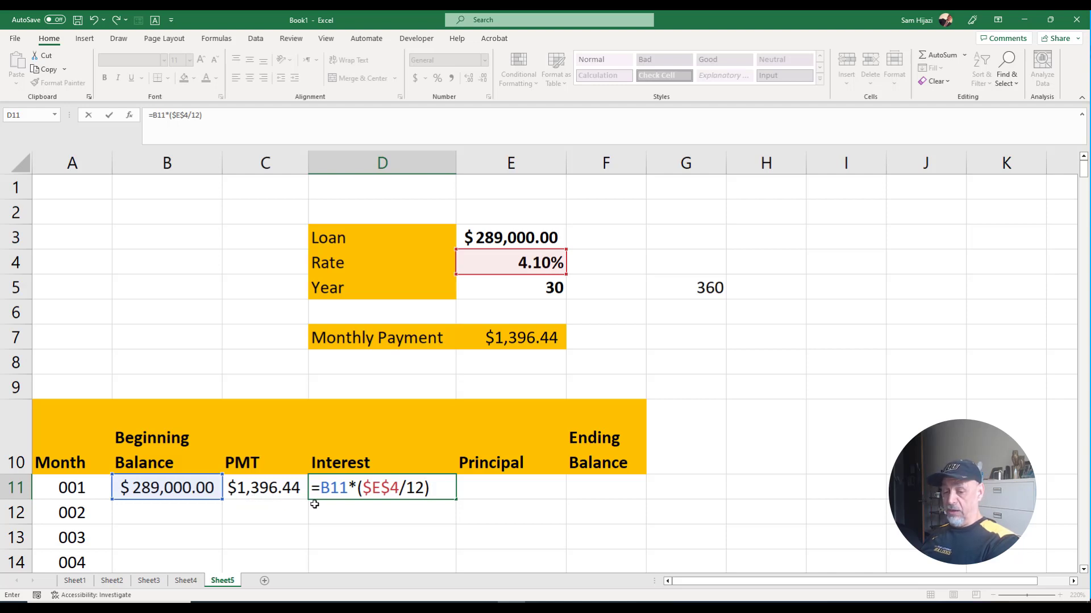
pyautogui.press('Return')
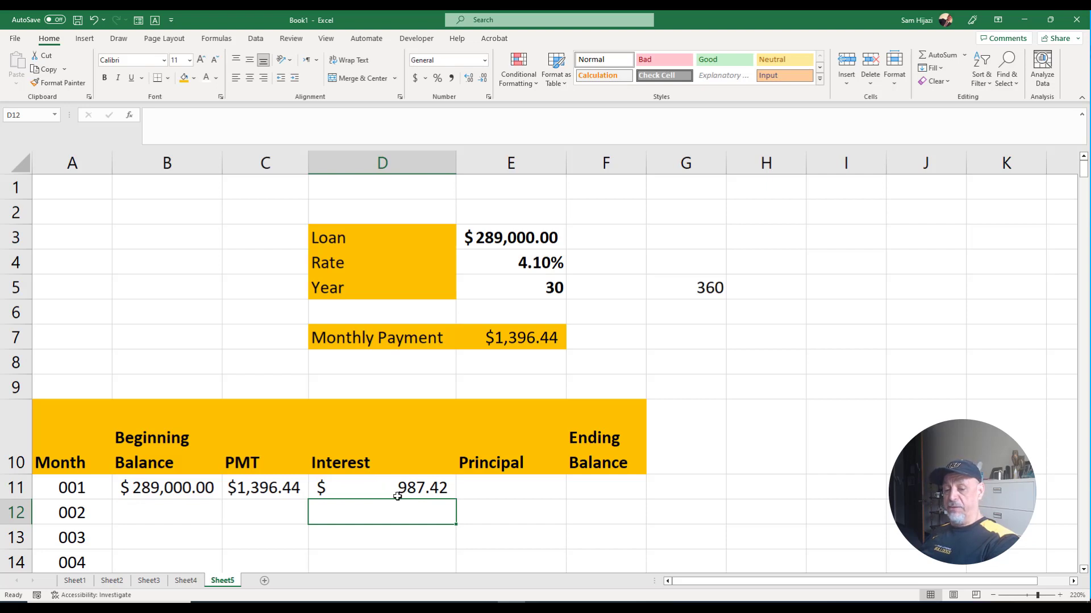
# Step: Calculate the first month's principal in E11 as payment minus interest with the formula =C11-D11
pyautogui.click(490, 491)
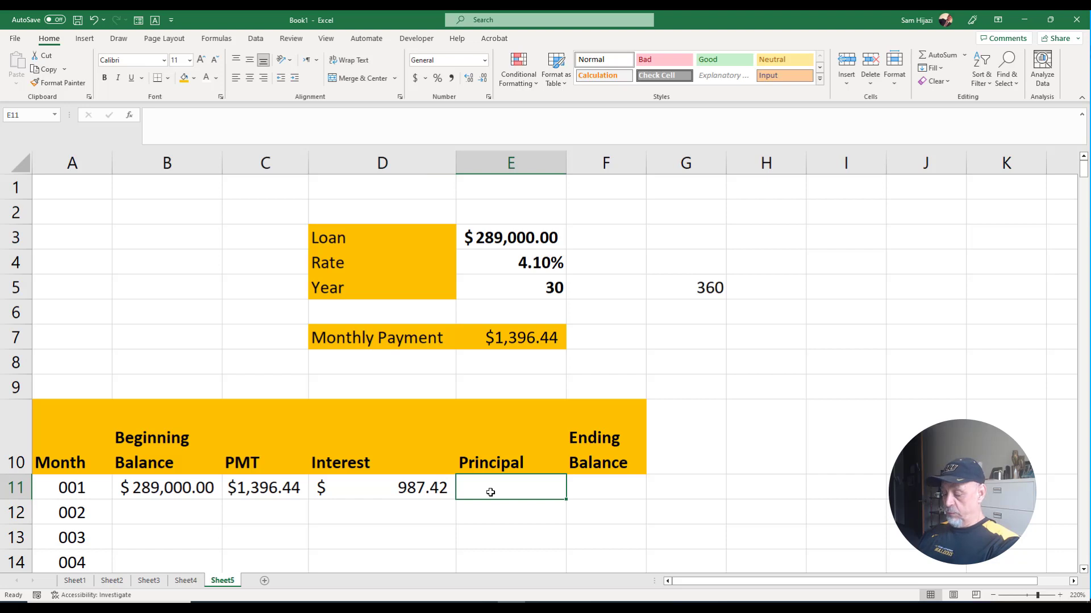
pyautogui.write('=')
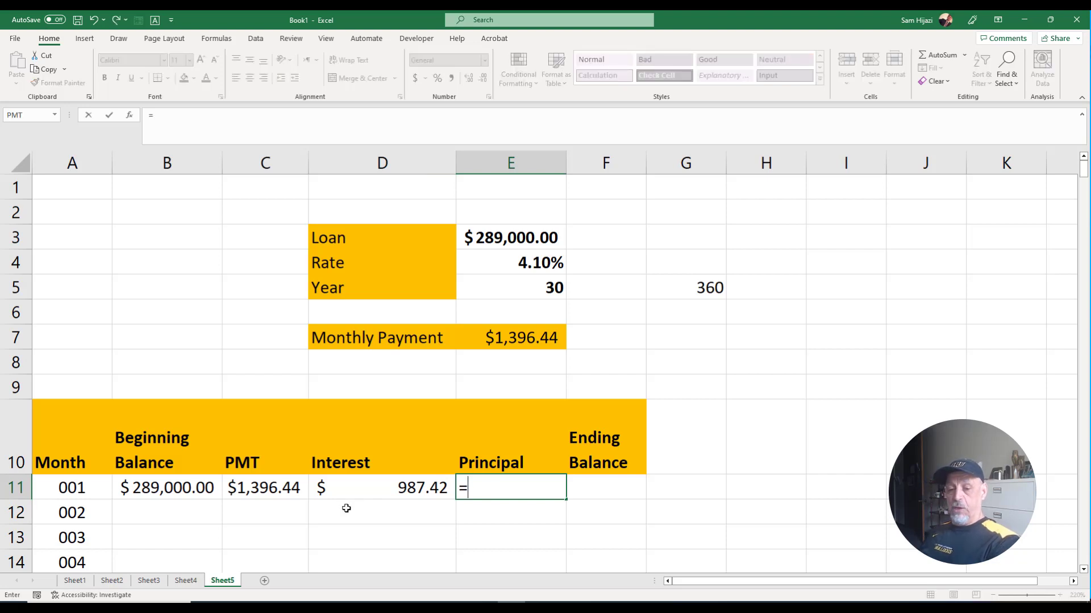
pyautogui.click(269, 492)
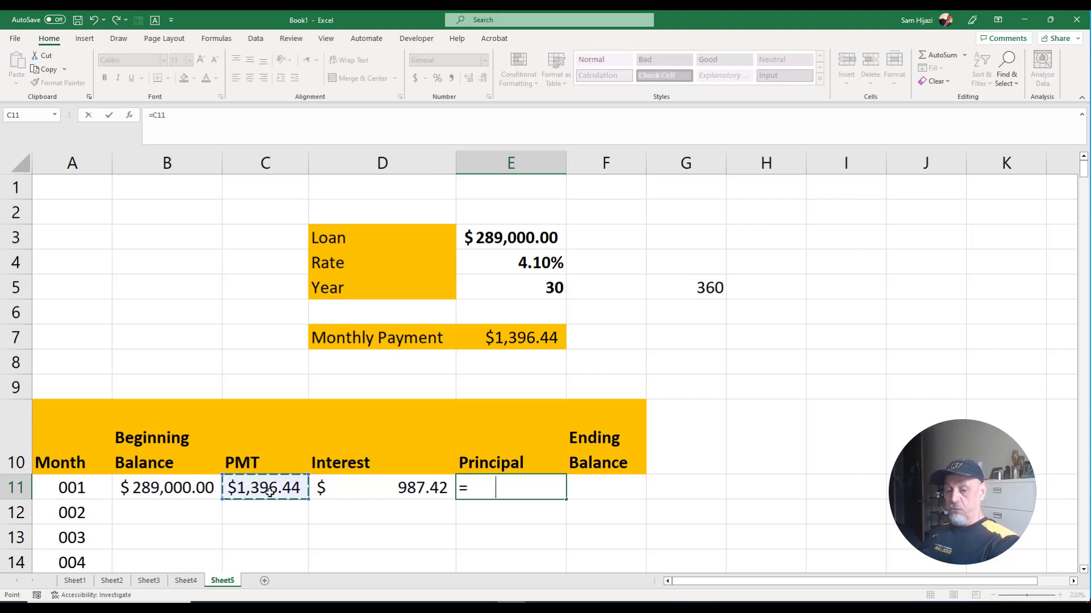
pyautogui.write('-')
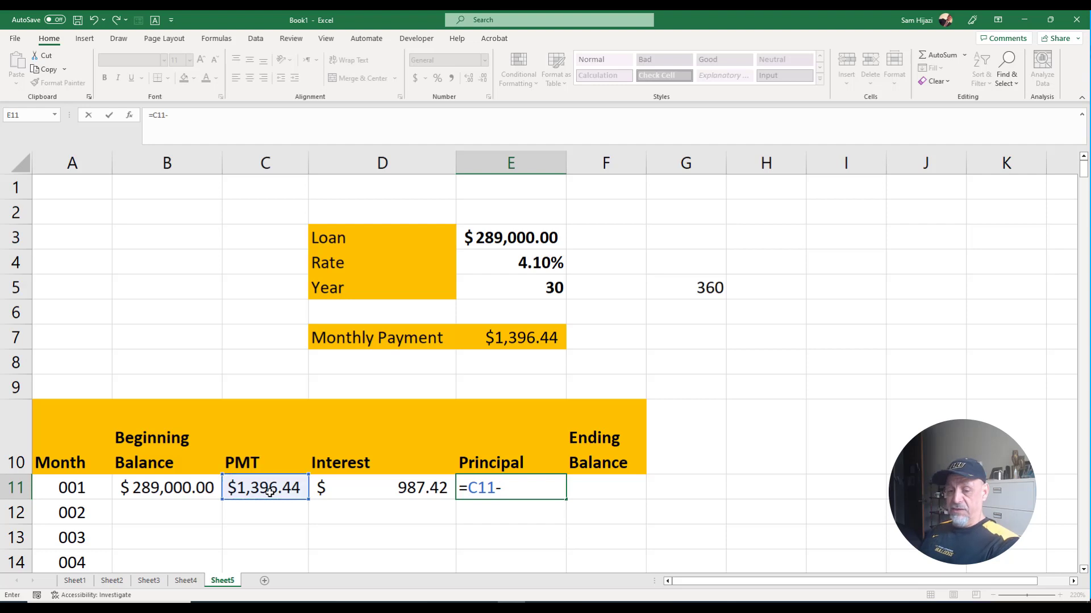
pyautogui.click(393, 481)
pyautogui.press('Tab')
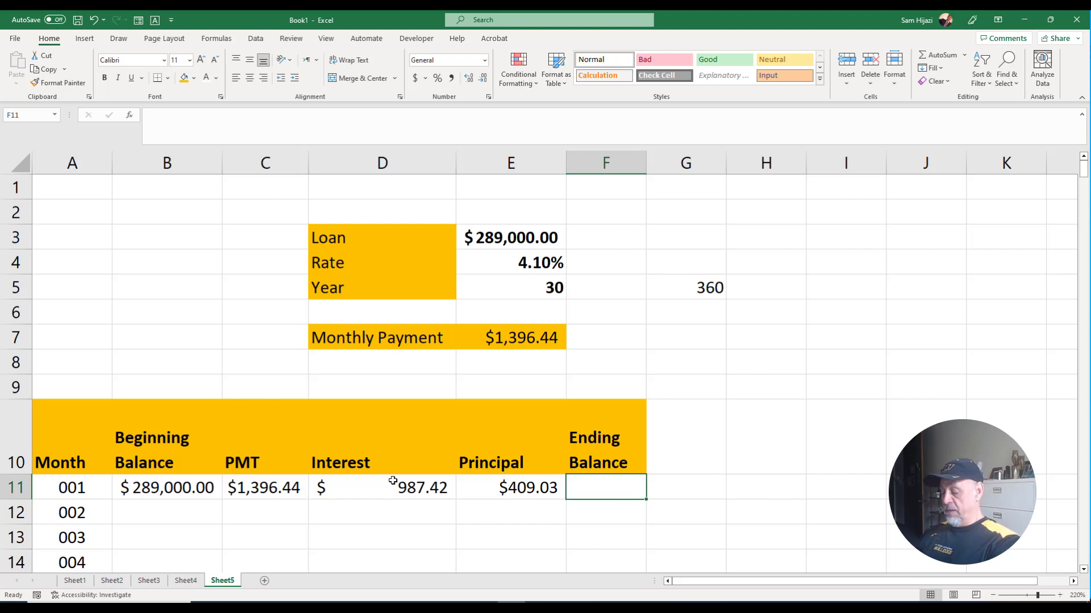
# Step: Calculate the first month's ending balance in F11 as beginning balance minus principal with the formula =B11-E11
pyautogui.write('=')
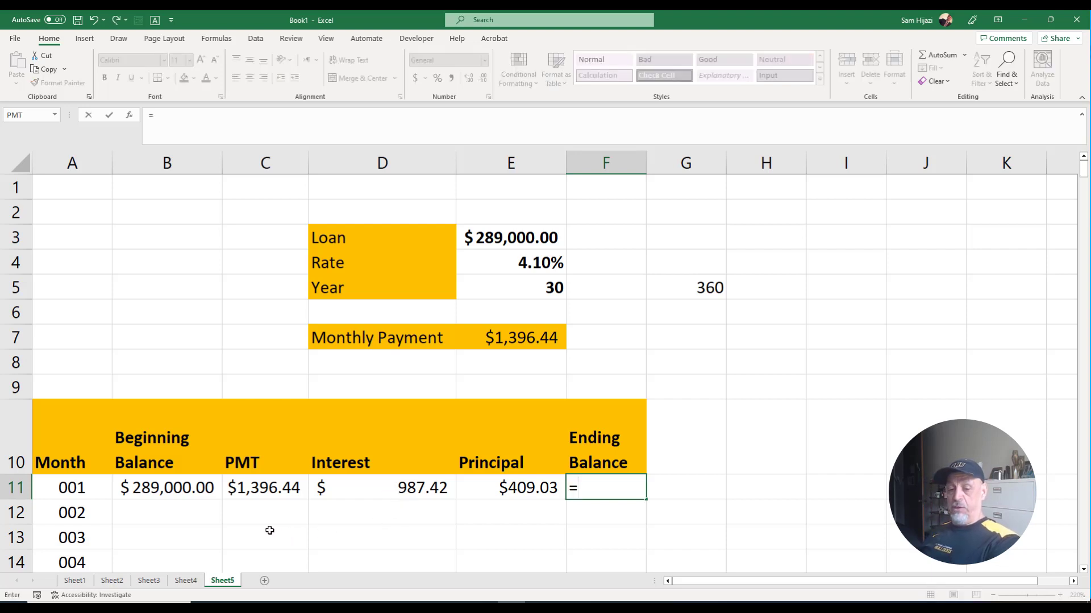
pyautogui.click(158, 486)
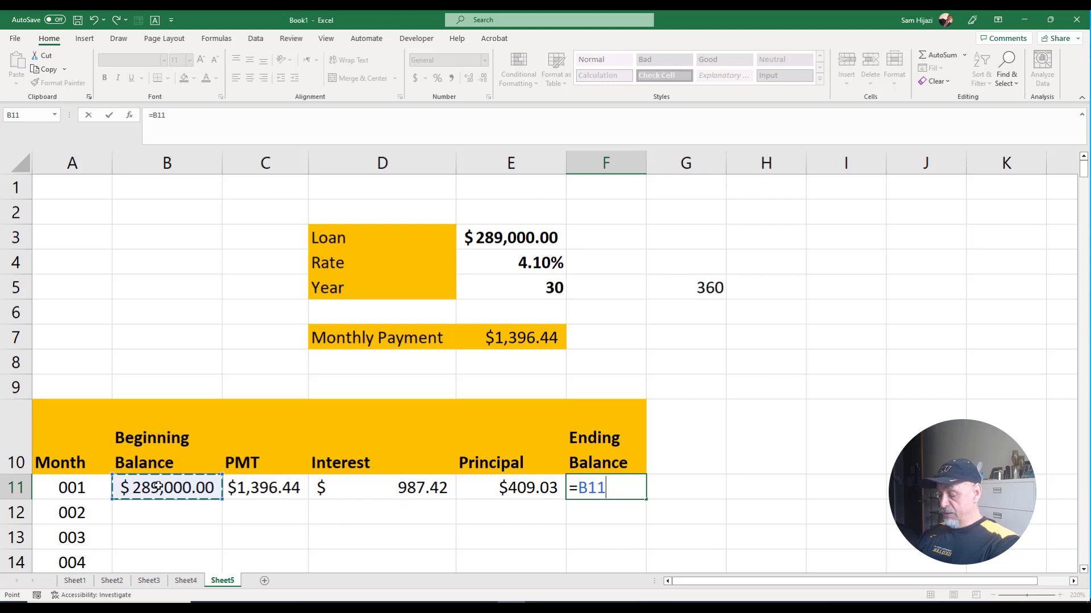
pyautogui.write('-')
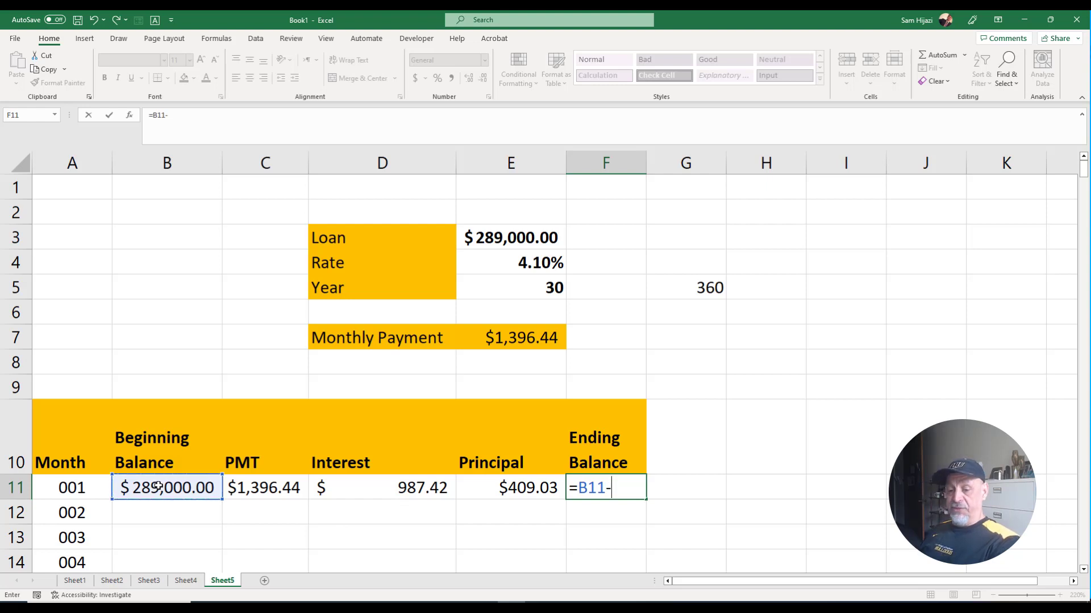
pyautogui.click(531, 484)
pyautogui.press('Return')
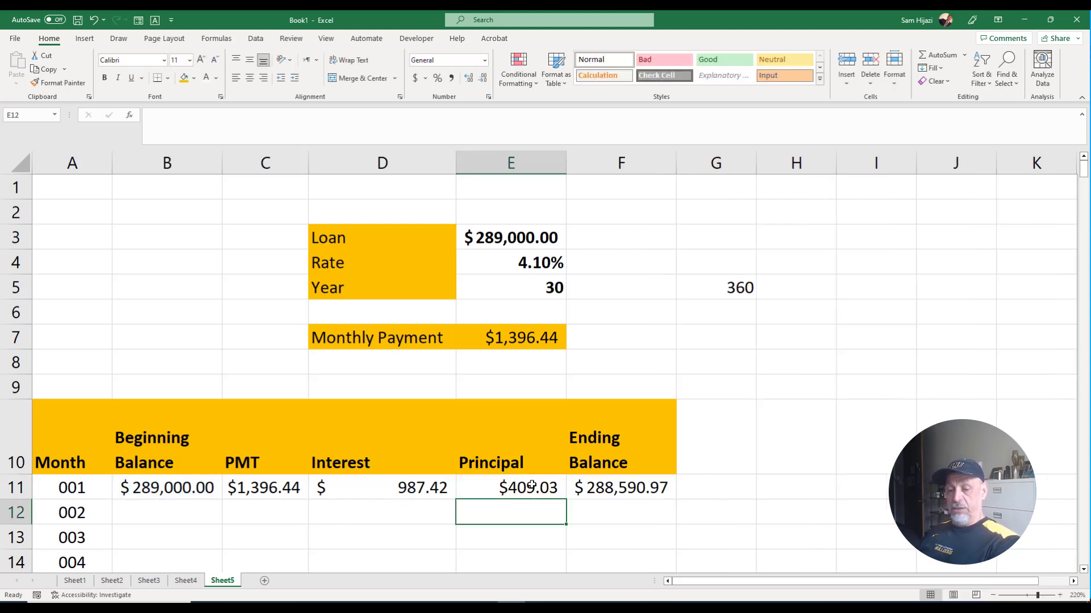
# Step: Complete month 002 by setting its beginning balance in B12 to =F11 and filling the formulas of C11:F11 down into row 12
pyautogui.click(180, 506)
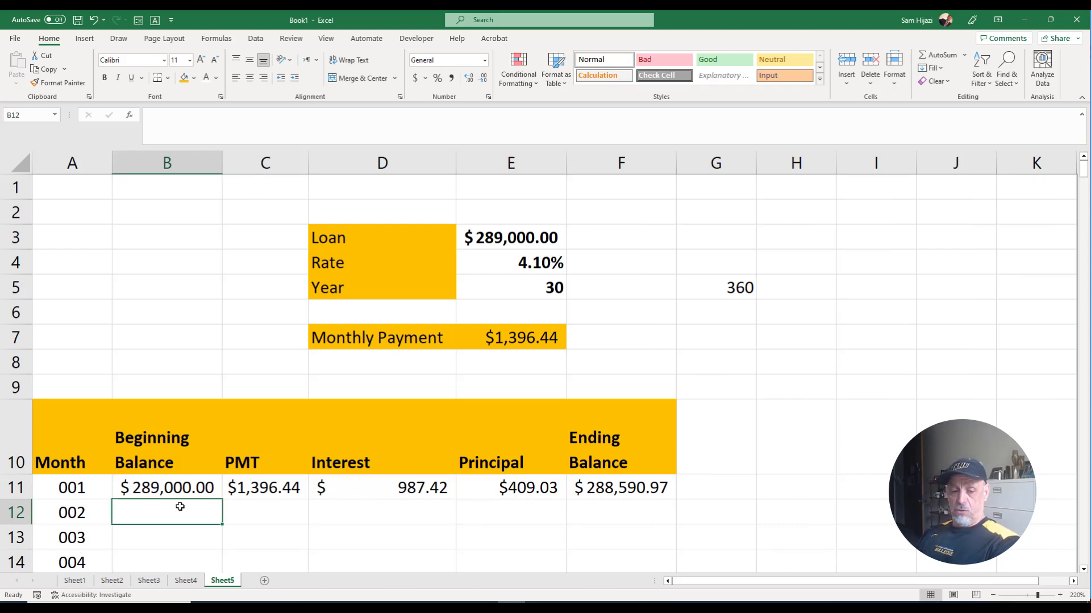
pyautogui.write('=')
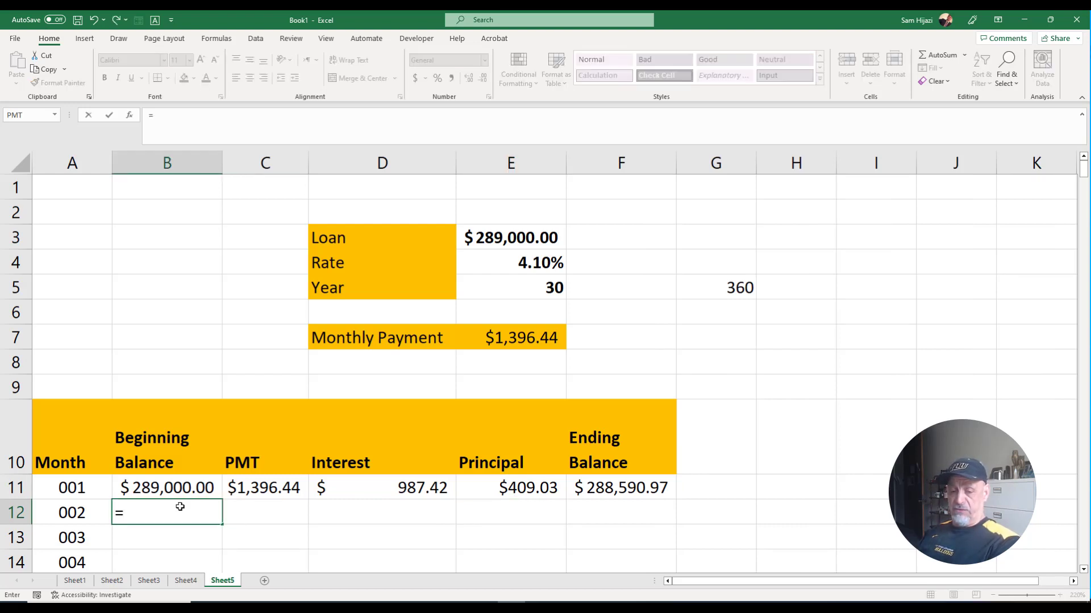
pyautogui.click(598, 487)
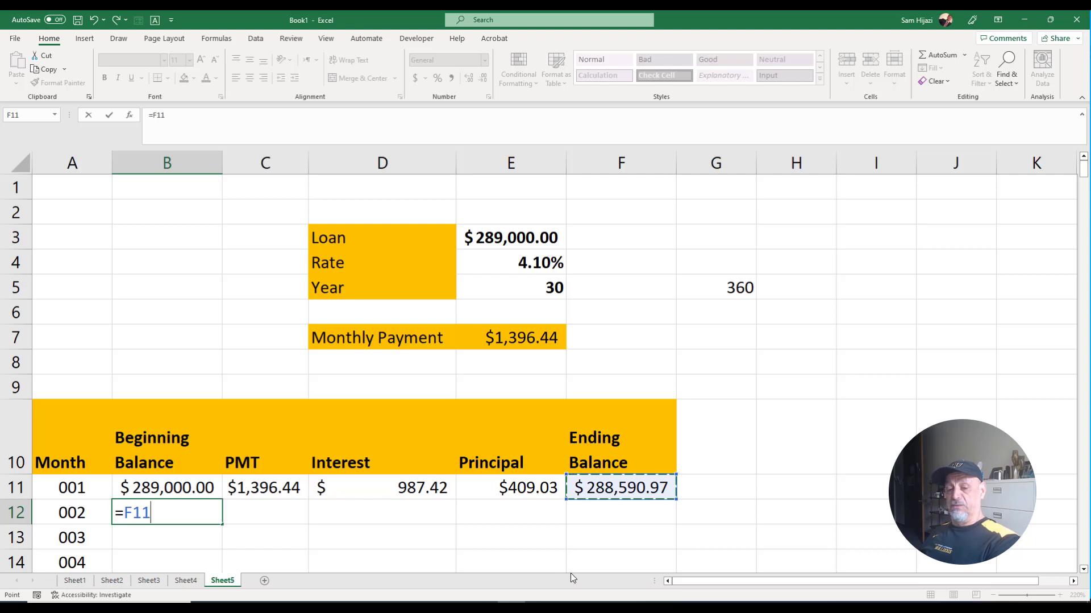
pyautogui.press('Tab')
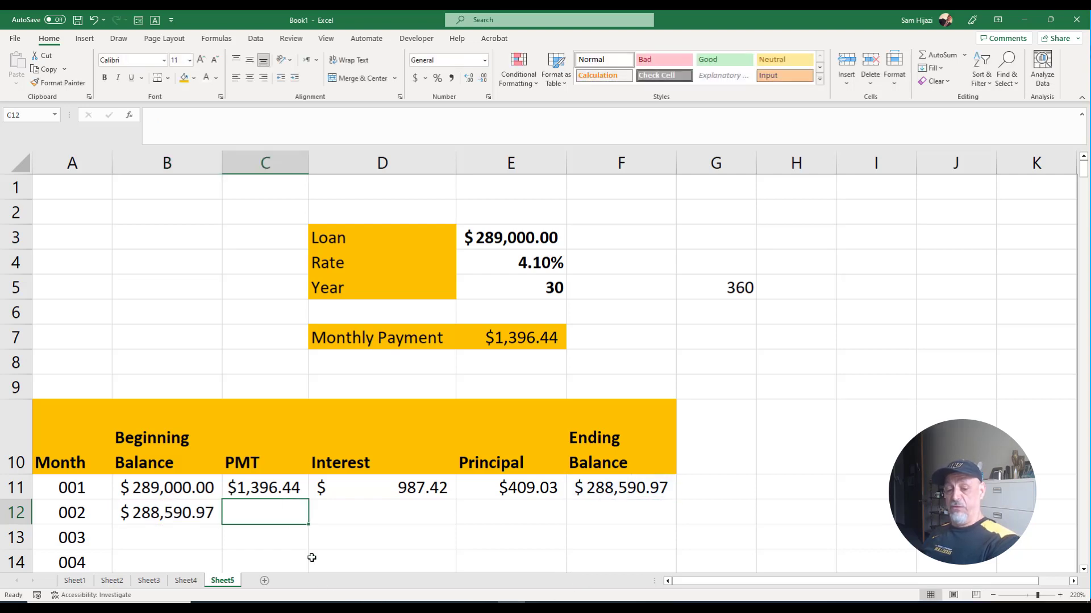
pyautogui.moveTo(285, 485); pyautogui.dragTo(591, 493)
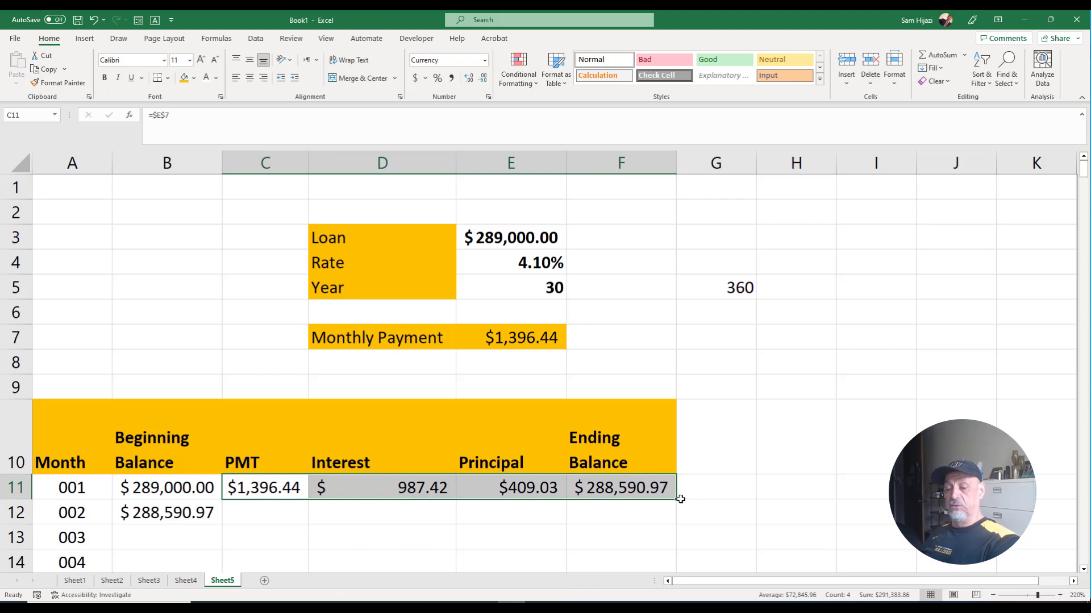
pyautogui.moveTo(676, 498); pyautogui.dragTo(679, 519)
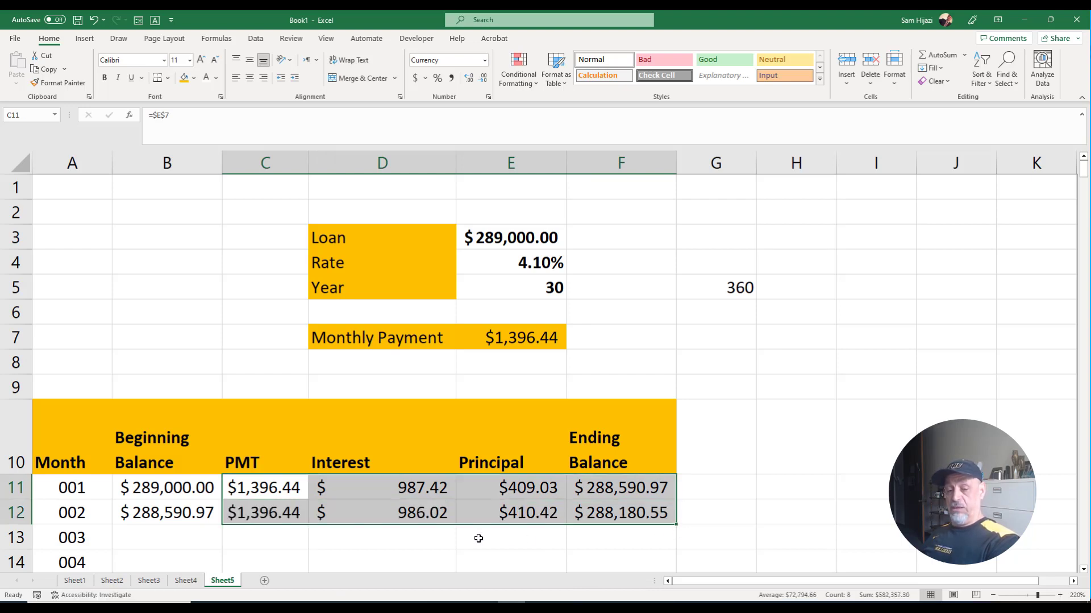
# Step: Fill the month 002 formulas in B12:F12 down the whole schedule to month 360 in row 370
pyautogui.moveTo(180, 517); pyautogui.dragTo(611, 512)
pyautogui.scroll(-1, 760, 460)
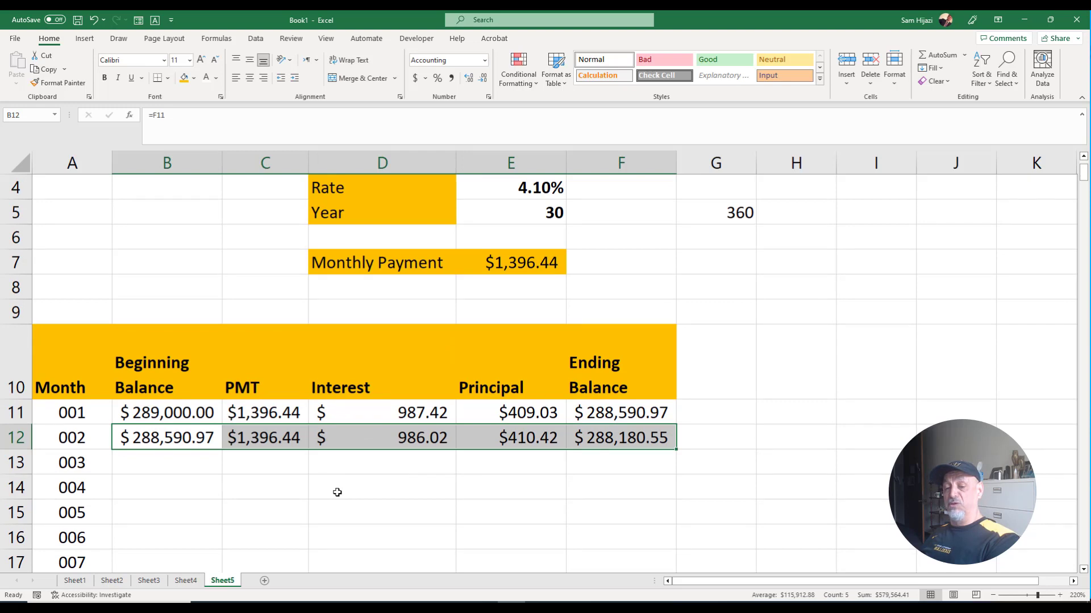
pyautogui.moveTo(181, 435); pyautogui.dragTo(677, 450)
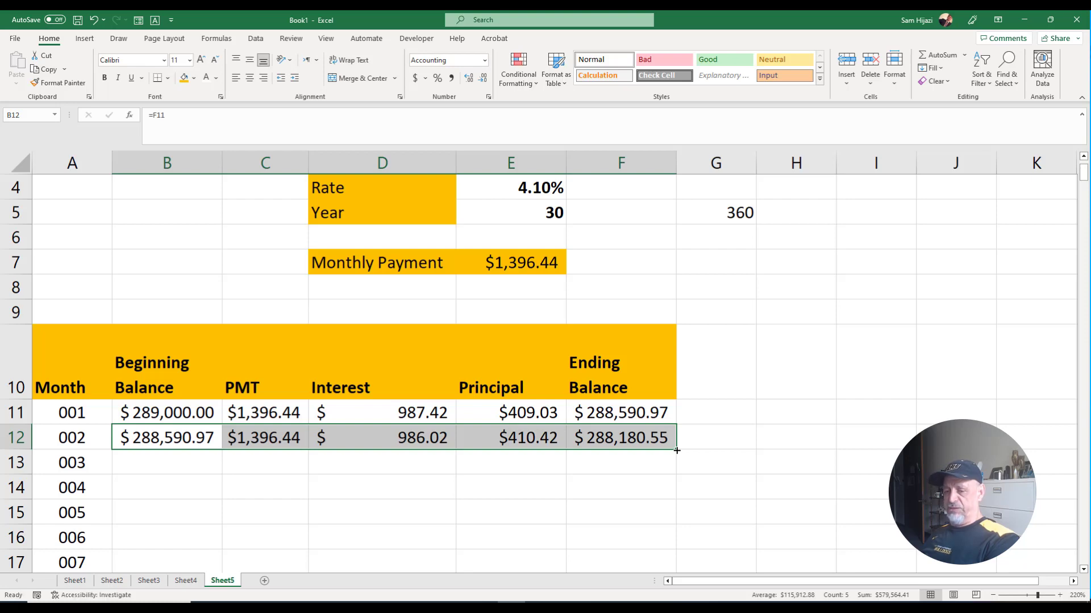
pyautogui.doubleClick(677, 449)
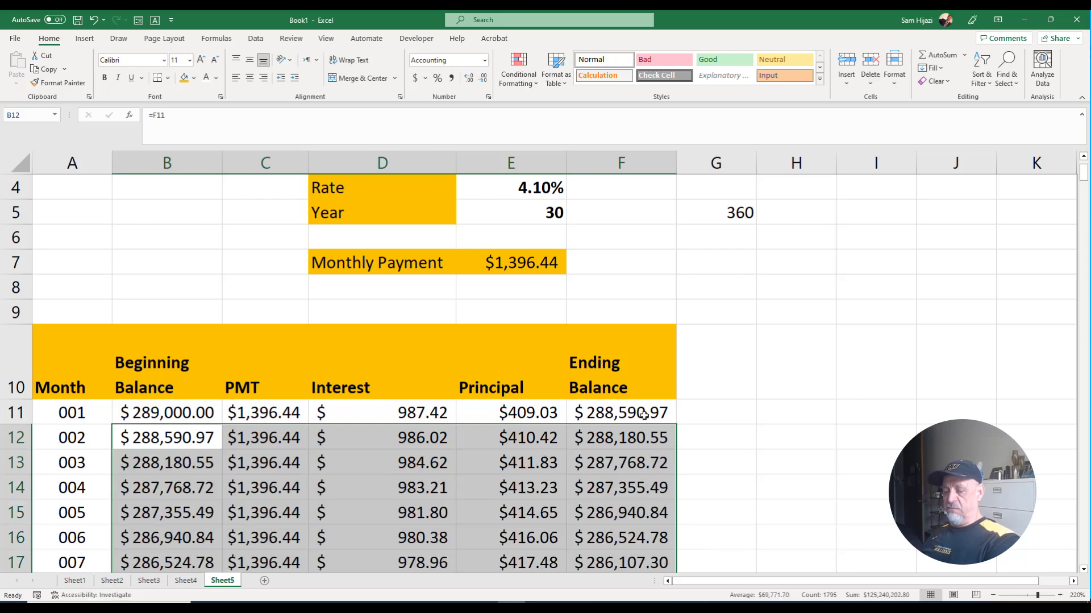
# Step: Highlight the final month's ending balance in F370 with the standard light green fill color
pyautogui.click(650, 421)
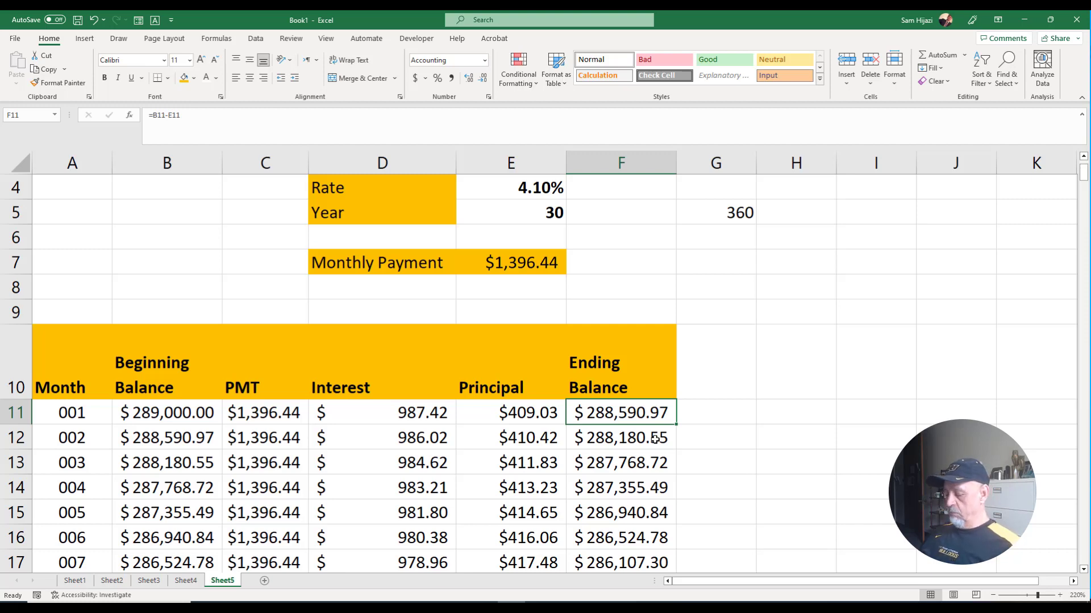
pyautogui.hotkey('ctrl', 'Down')
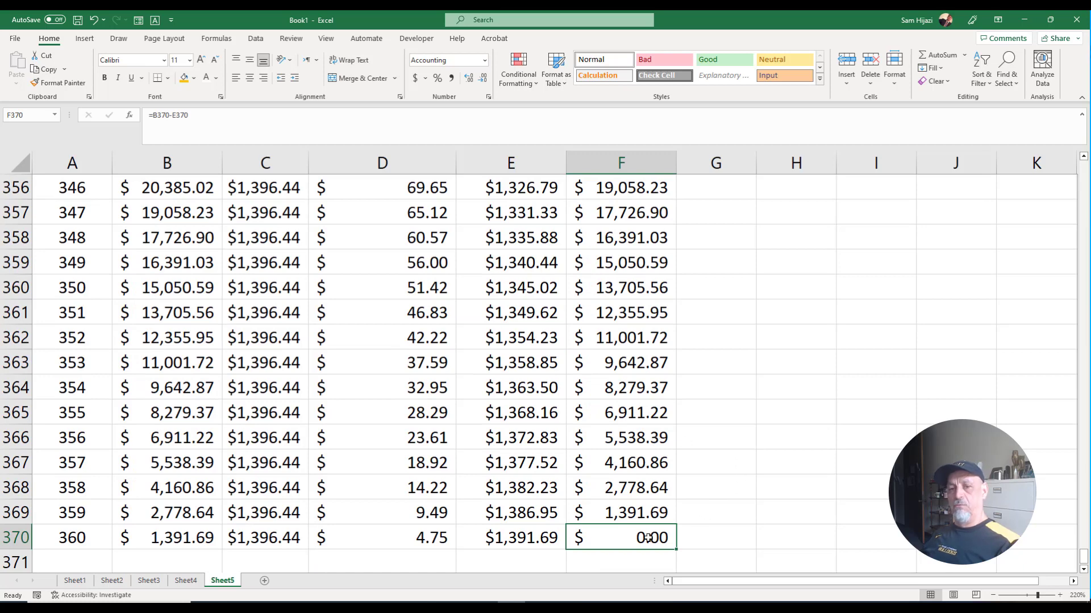
pyautogui.click(194, 78)
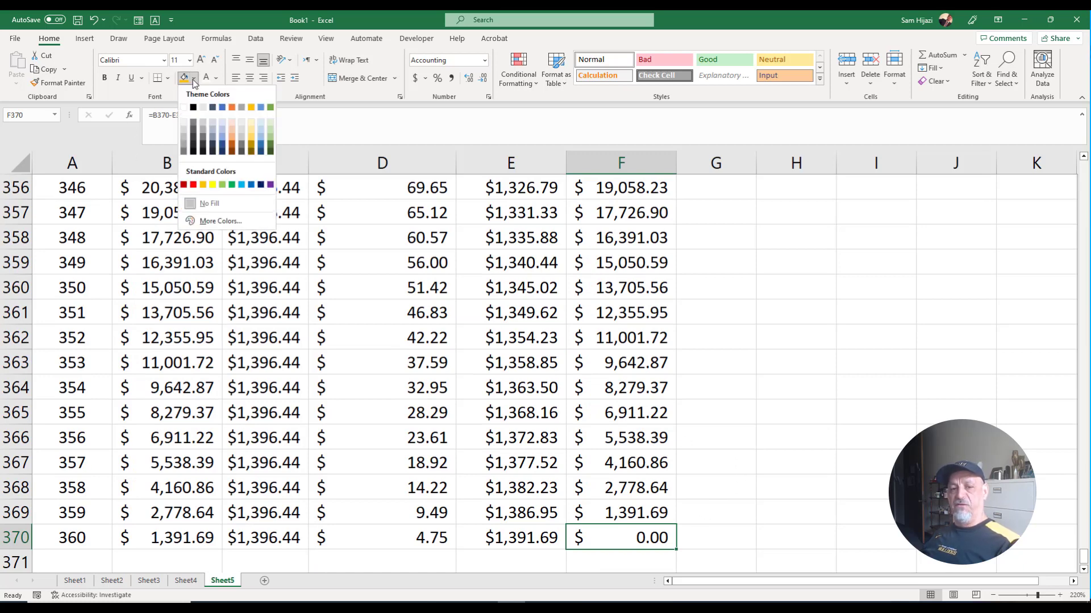
pyautogui.click(222, 185)
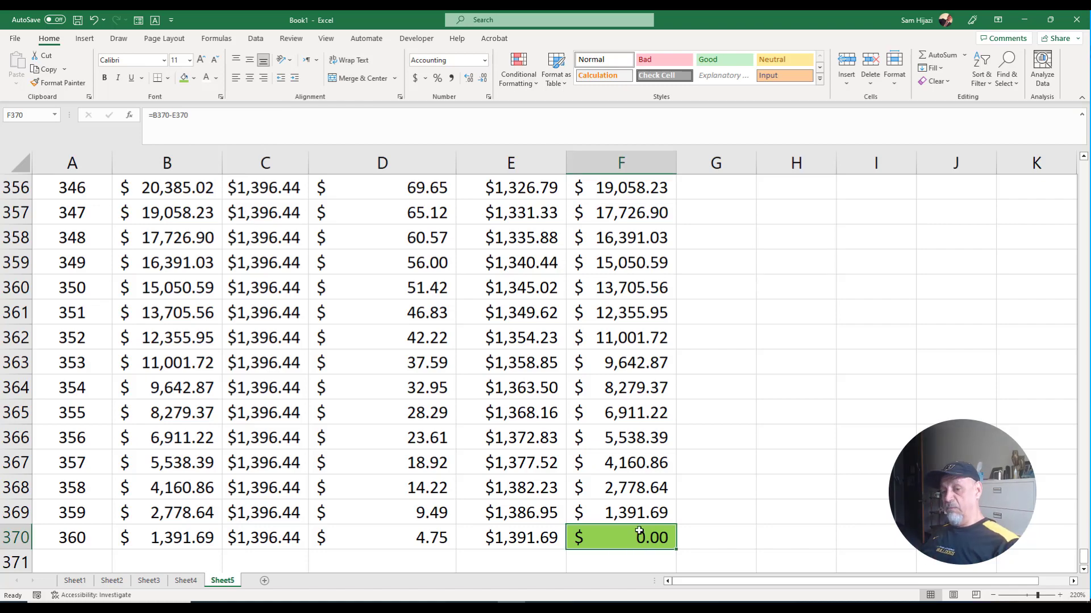
# Step: Total the interest of all 360 months in G3 with the formula =SUM(D11:D370)
pyautogui.scroll(20, 768, 498)
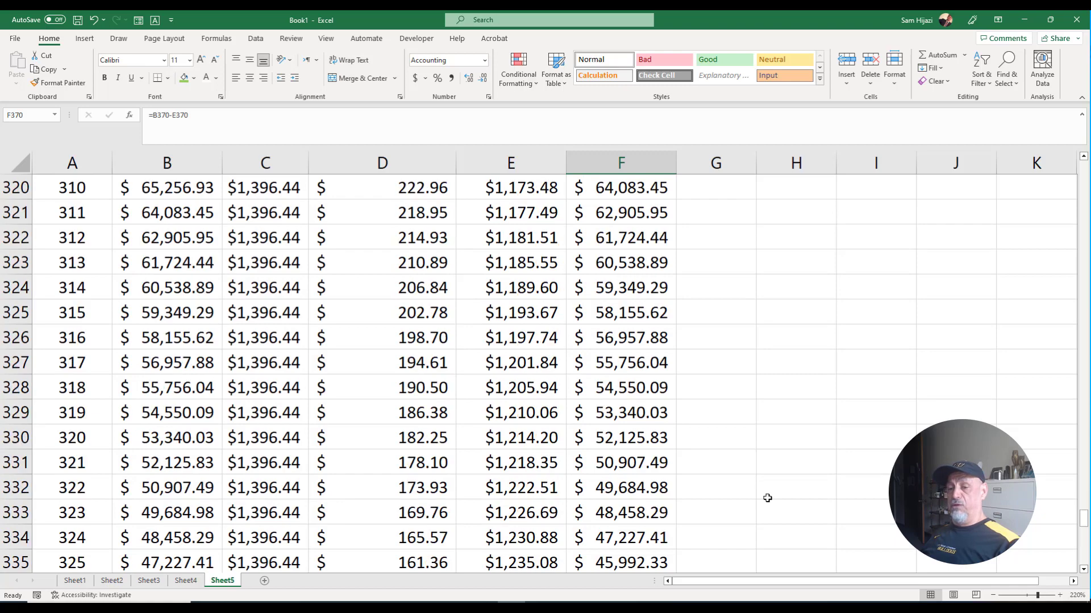
pyautogui.scroll(20, 768, 497)
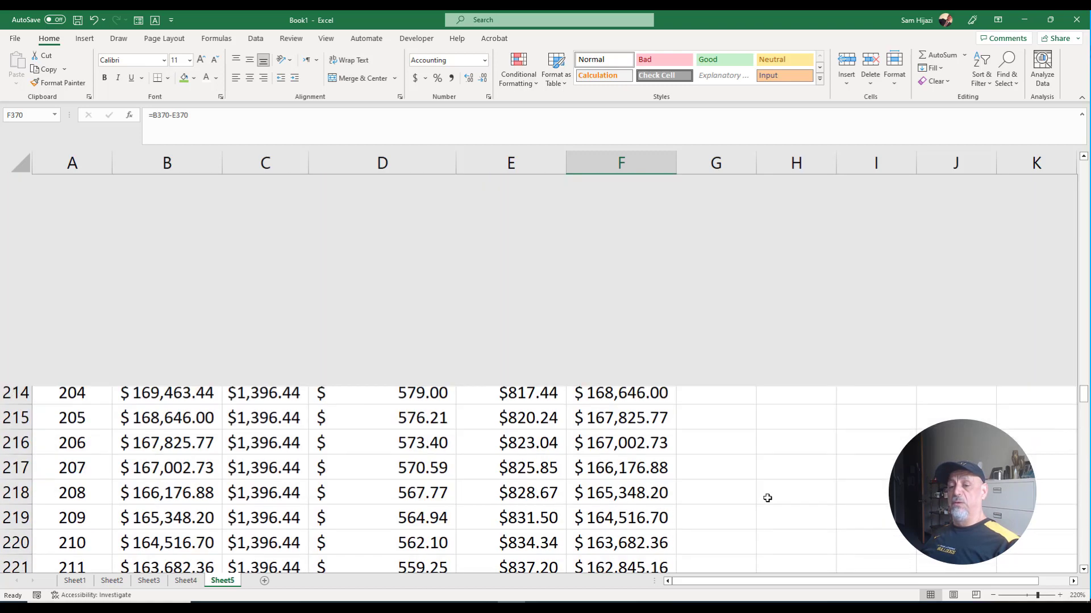
pyautogui.scroll(19, 768, 497)
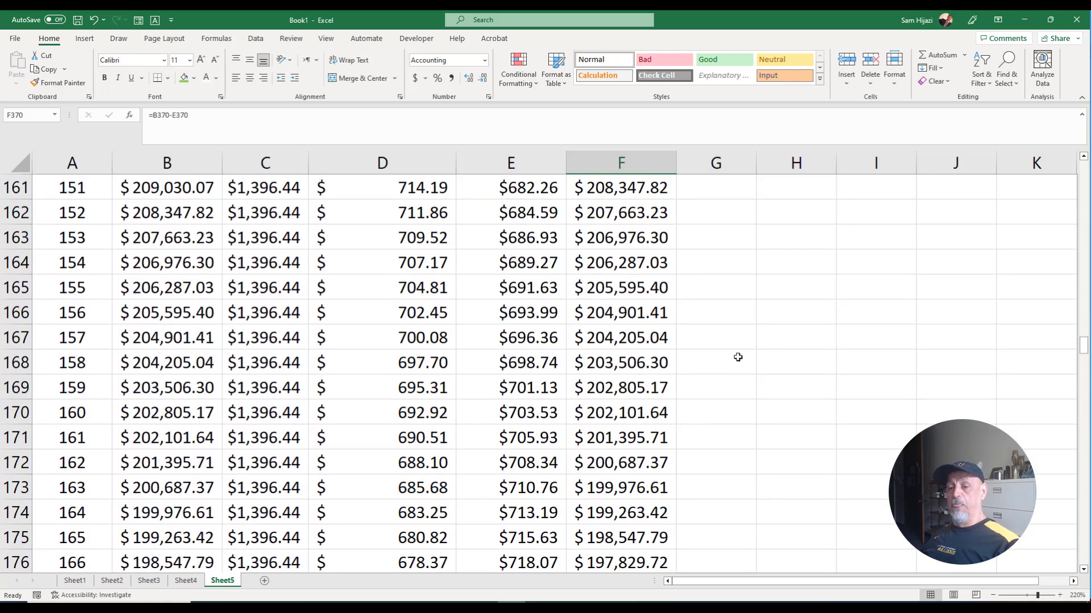
pyautogui.scroll(20, 704, 372)
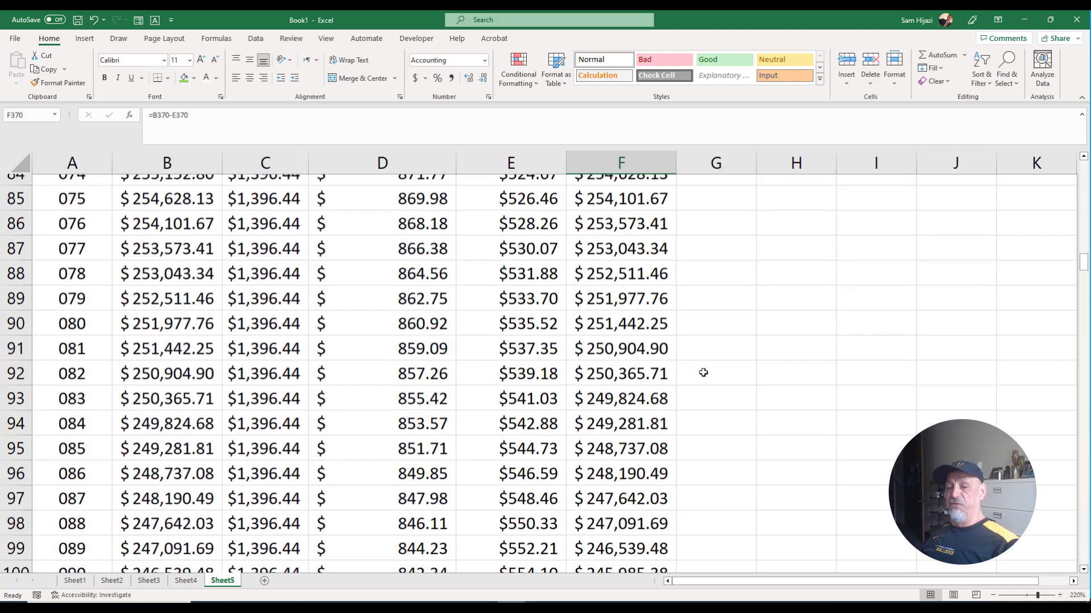
pyautogui.scroll(6, 703, 372)
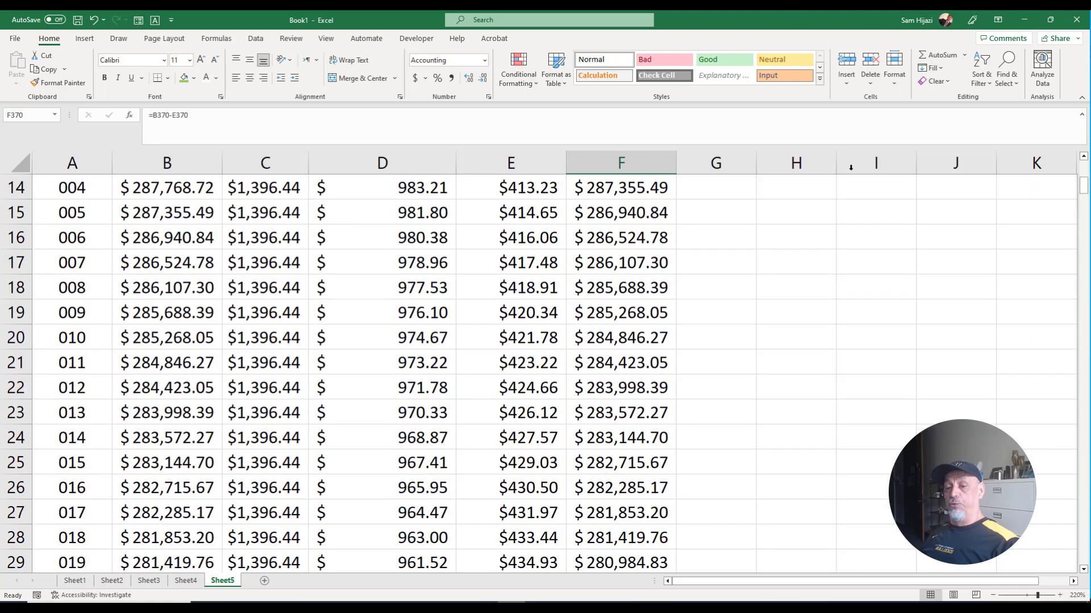
pyautogui.scroll(5, 723, 257)
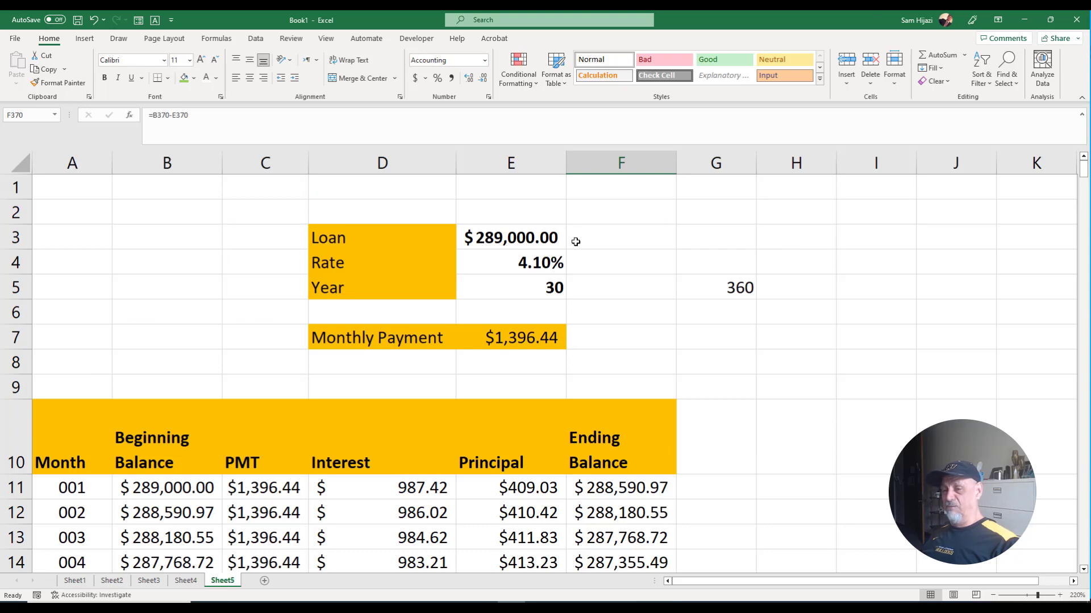
pyautogui.click(697, 237)
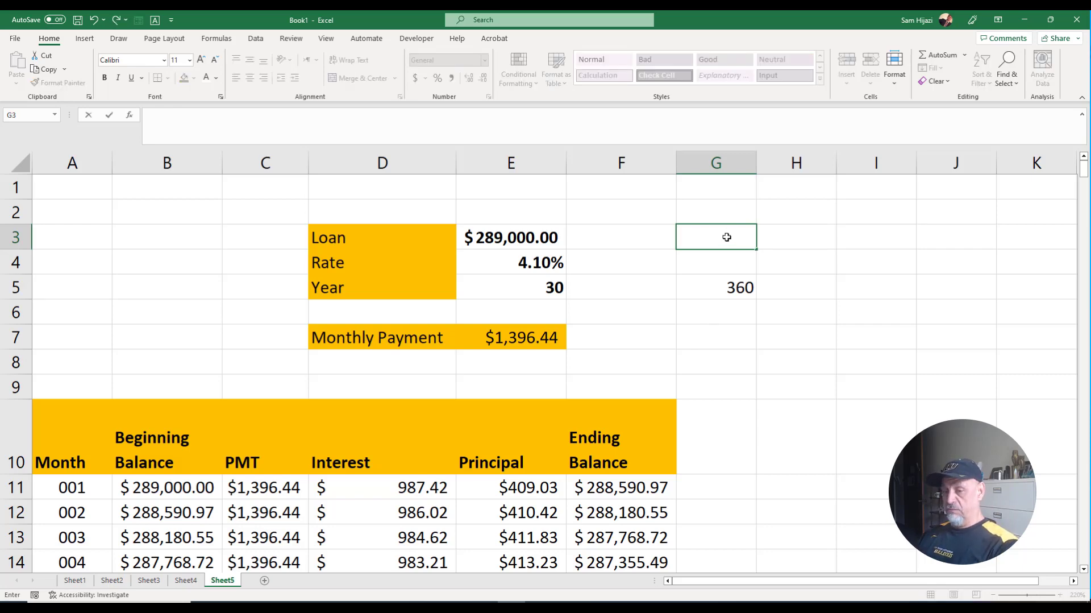
pyautogui.write('=sum(')
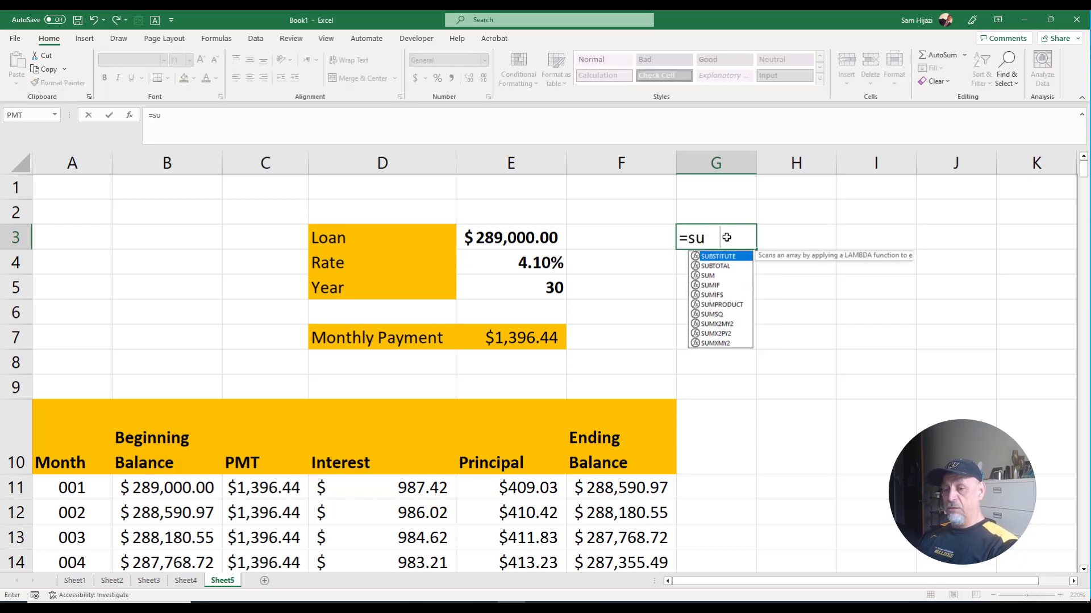
pyautogui.click(425, 488)
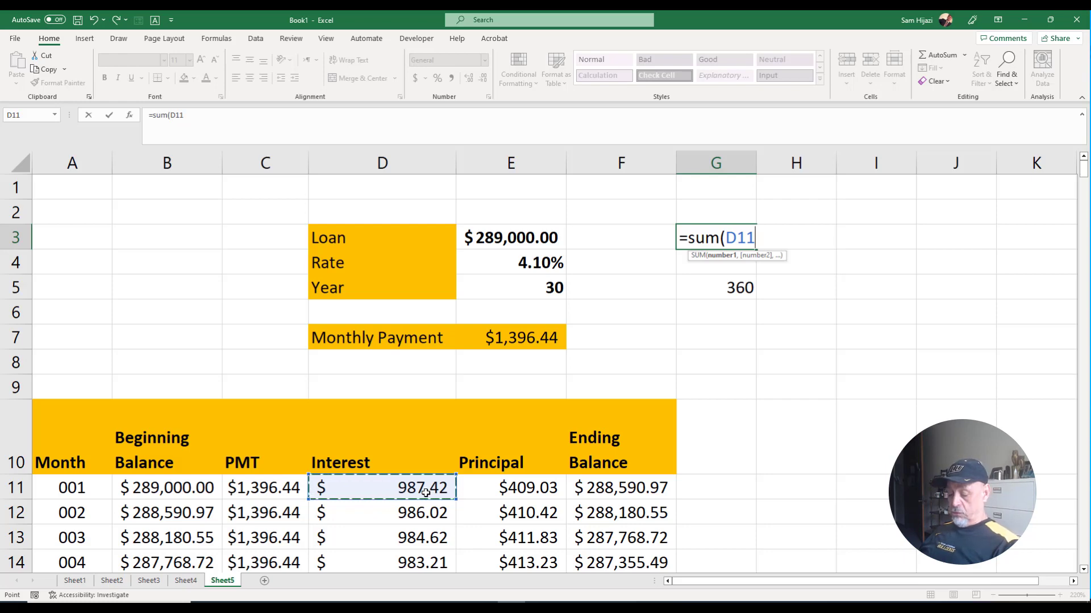
pyautogui.hotkey('shift', 'Down')
pyautogui.hotkey('shift', 'Down')
pyautogui.hotkey('shift', 'Down')
pyautogui.hotkey('ctrl', 'shift', 'Down')
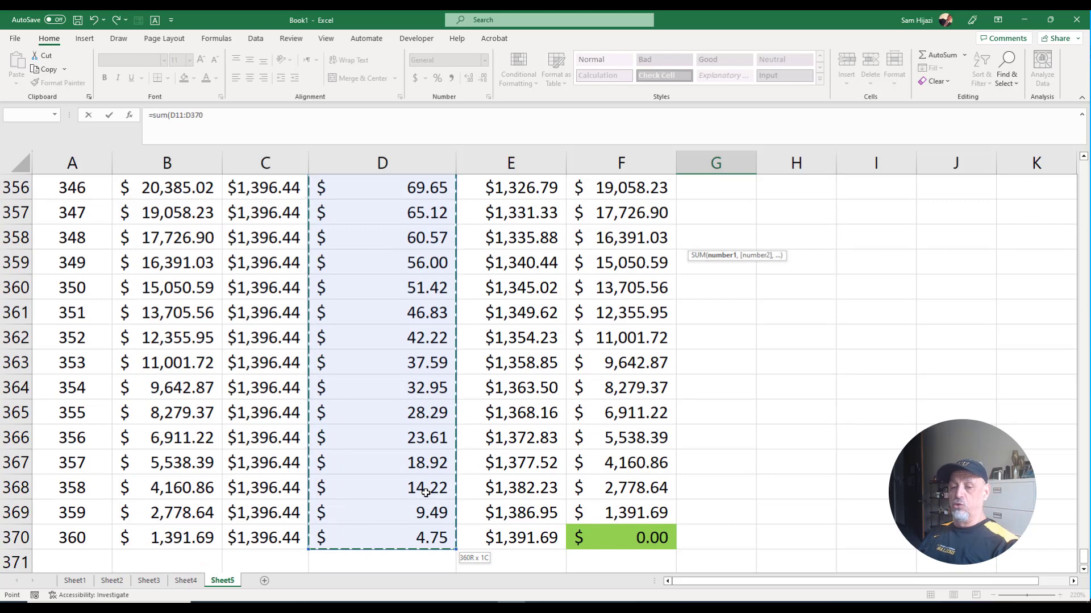
pyautogui.press('Escape')
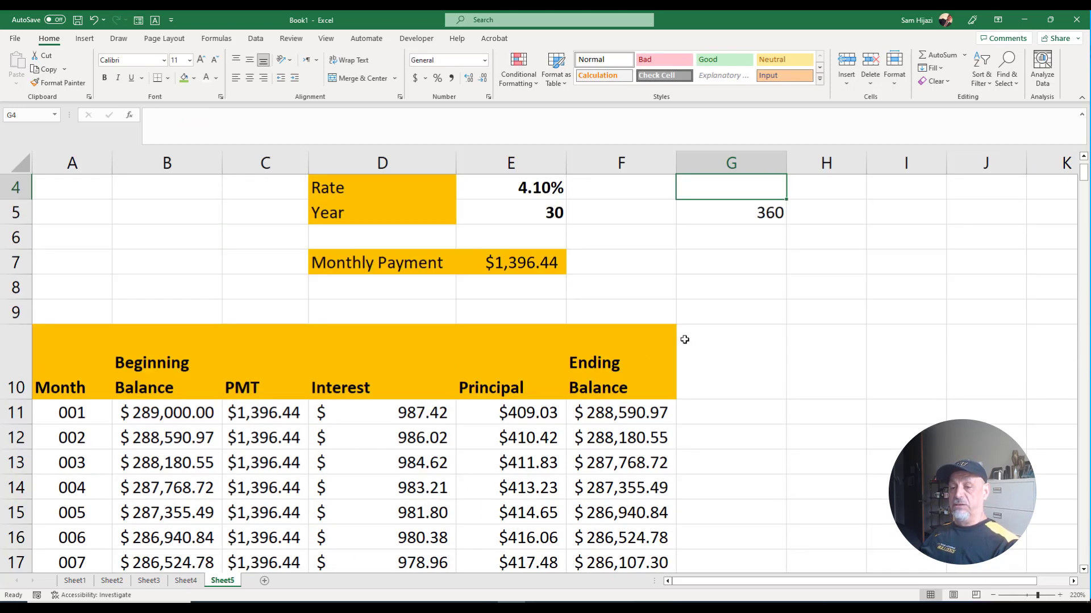
pyautogui.scroll(1, 684, 339)
pyautogui.click(726, 241)
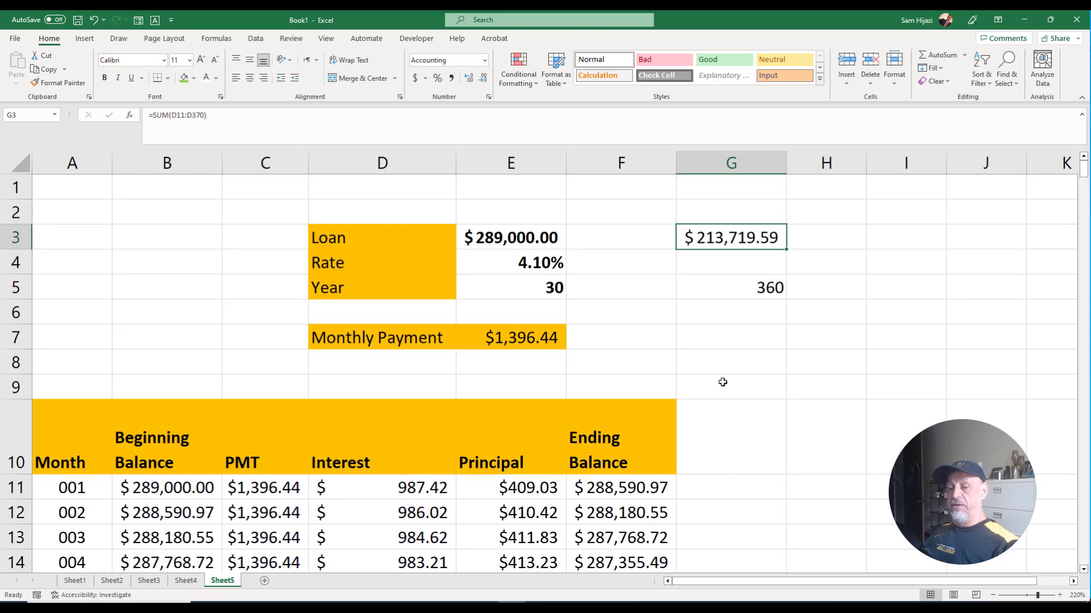